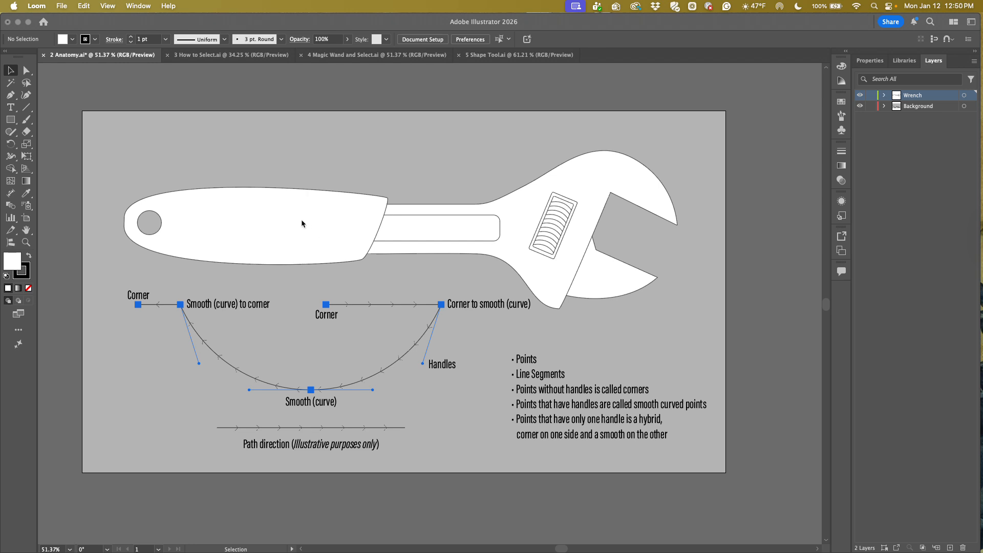
Select the wrench's grip and inspect the anchor point and its handle at the grip's rounded end with Direct Selection.
{"action": "left_click", "coordinate": [299, 193]}
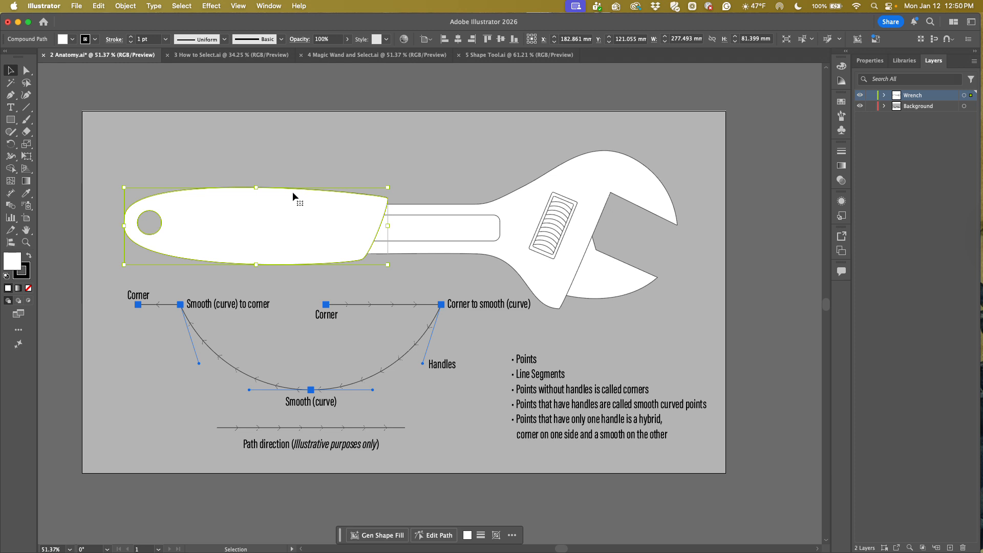
{"action": "left_click", "coordinate": [27, 70]}
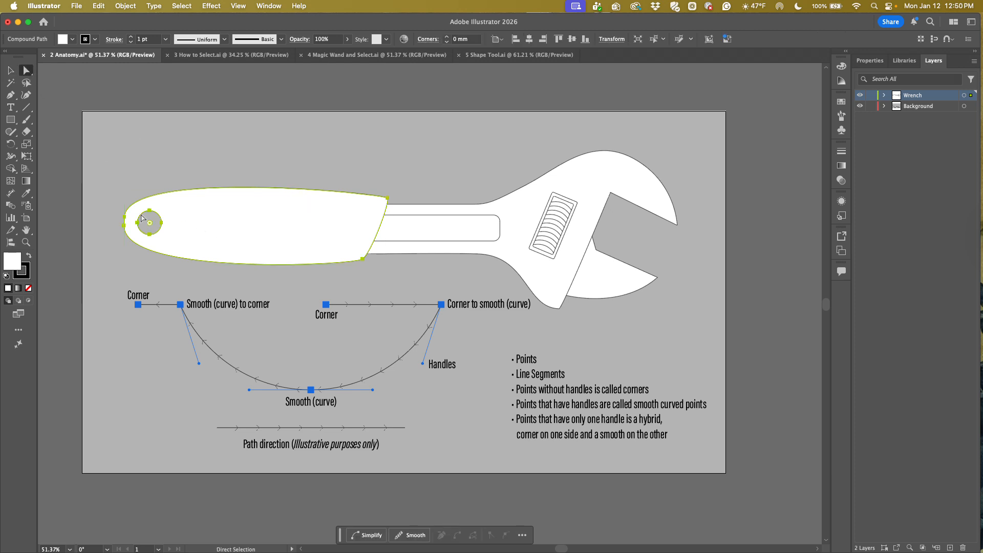
{"action": "left_click", "coordinate": [122, 222]}
{"action": "left_click", "coordinate": [125, 217]}
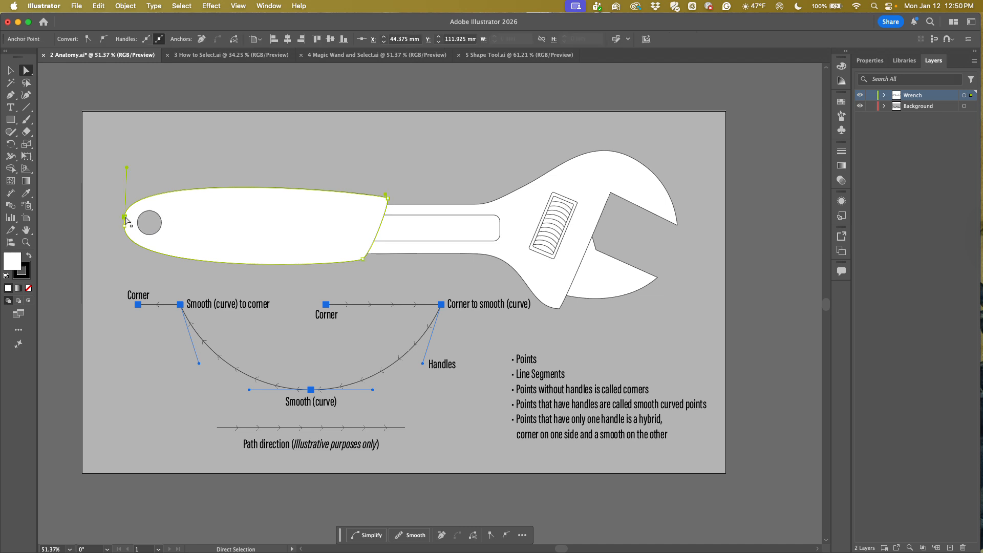
{"action": "left_click", "coordinate": [208, 232]}
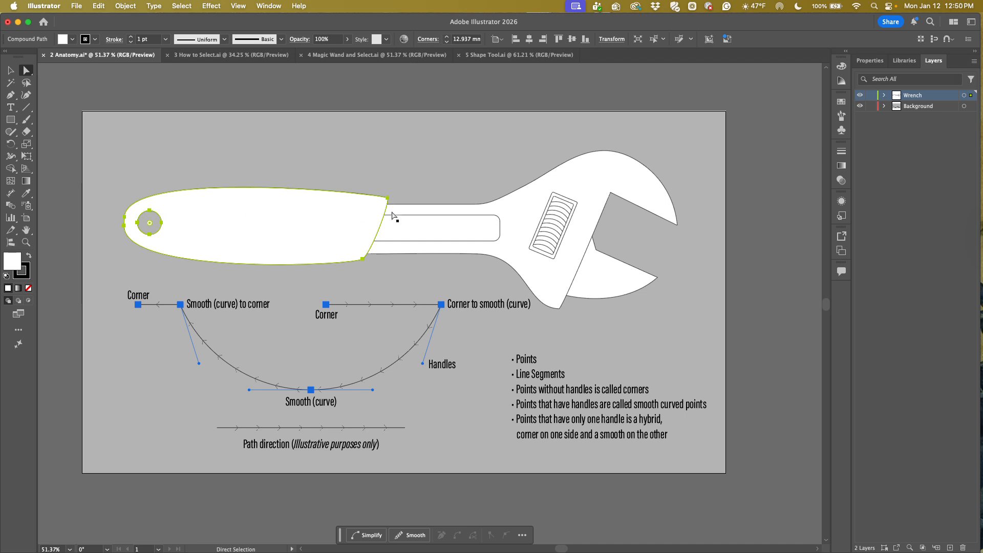
Inspect the handles of the anchor point on the wrench body where the straight neck starts curving up to the jaw.
{"action": "left_click", "coordinate": [431, 212]}
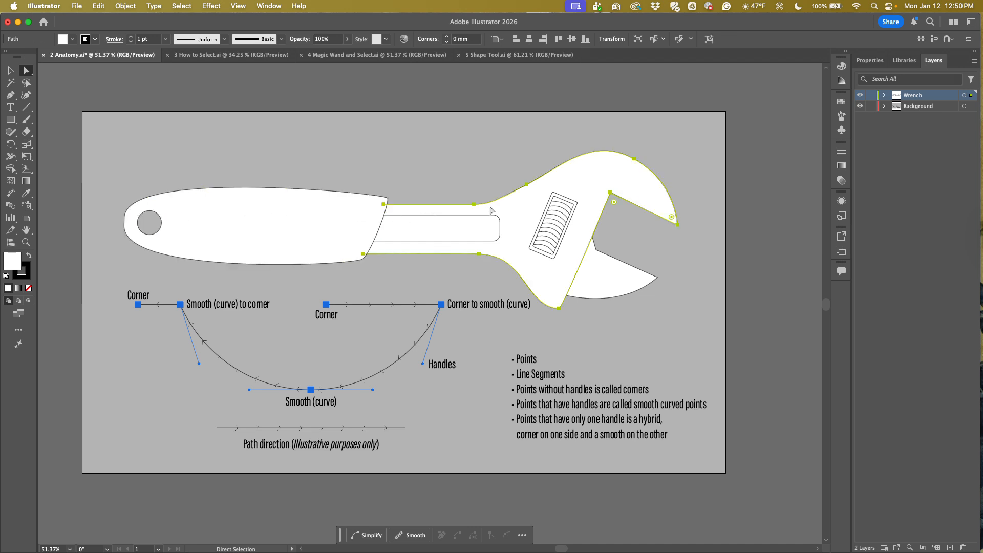
{"action": "left_click", "coordinate": [474, 205]}
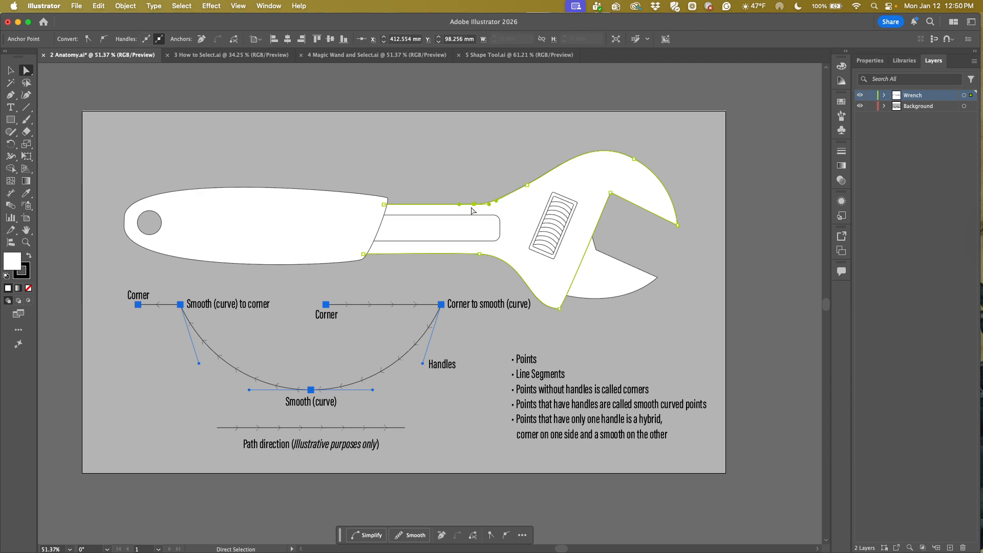
{"action": "key", "text": "super+equal"}
{"action": "key", "text": "super+equal"}
{"action": "key", "text": "super+equal"}
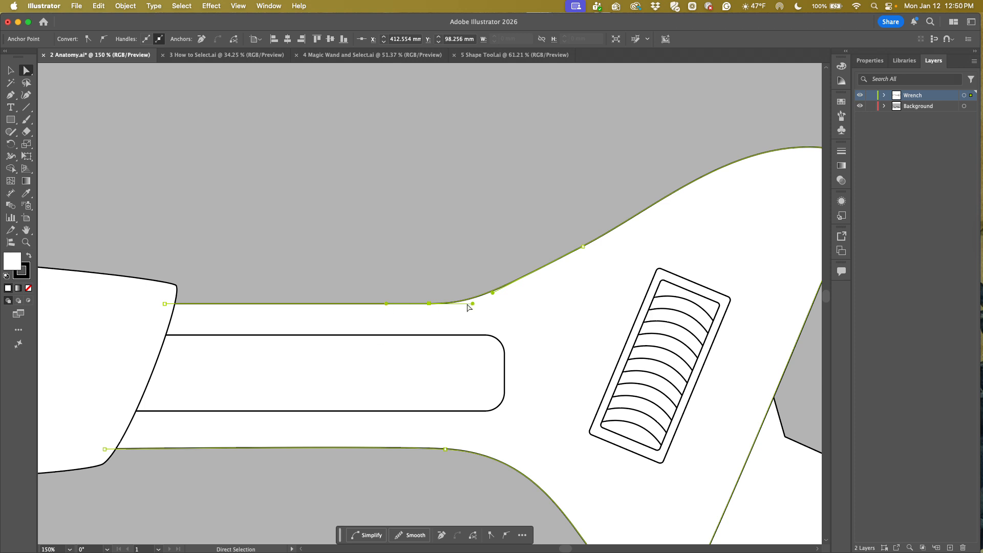
Inspect the anchor points along the upper jaw's outer curve and at its inner corner, and select the lower jaw path.
{"action": "left_click", "coordinate": [584, 247]}
{"action": "left_click_drag", "start_coordinate": [670, 248], "coordinate": [329, 293]}
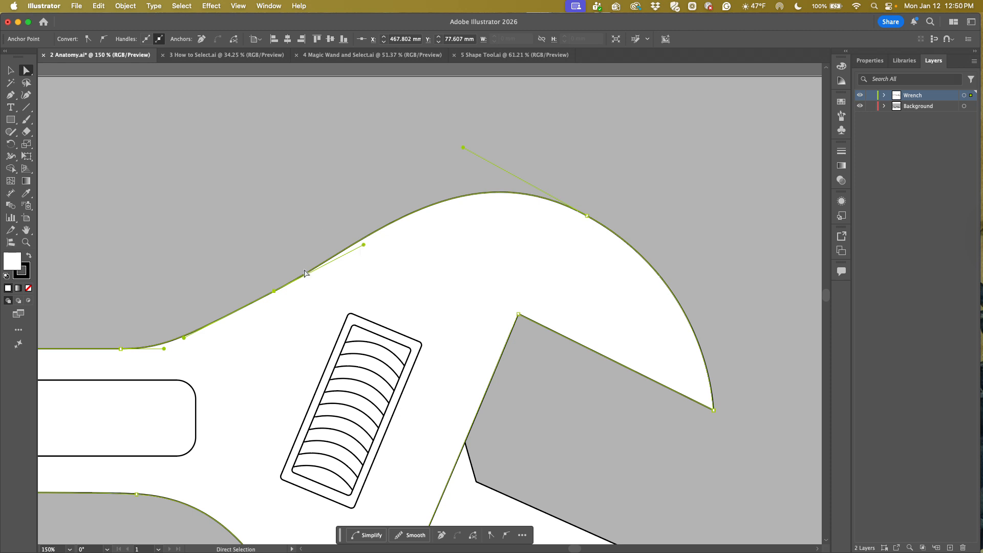
{"action": "left_click", "coordinate": [588, 216]}
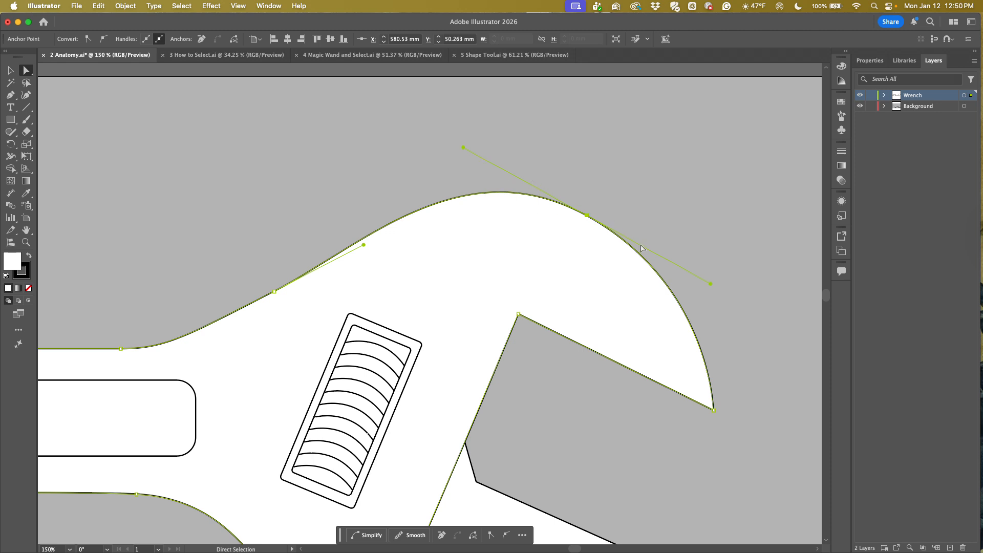
{"action": "scroll", "coordinate": [642, 249], "scroll_direction": "down", "scroll_amount": 5}
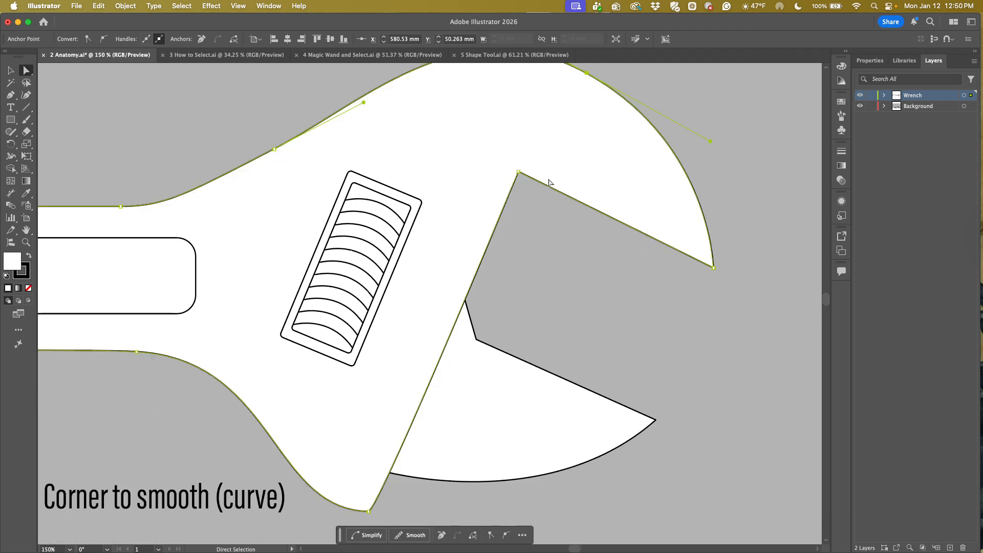
{"action": "left_click", "coordinate": [518, 172]}
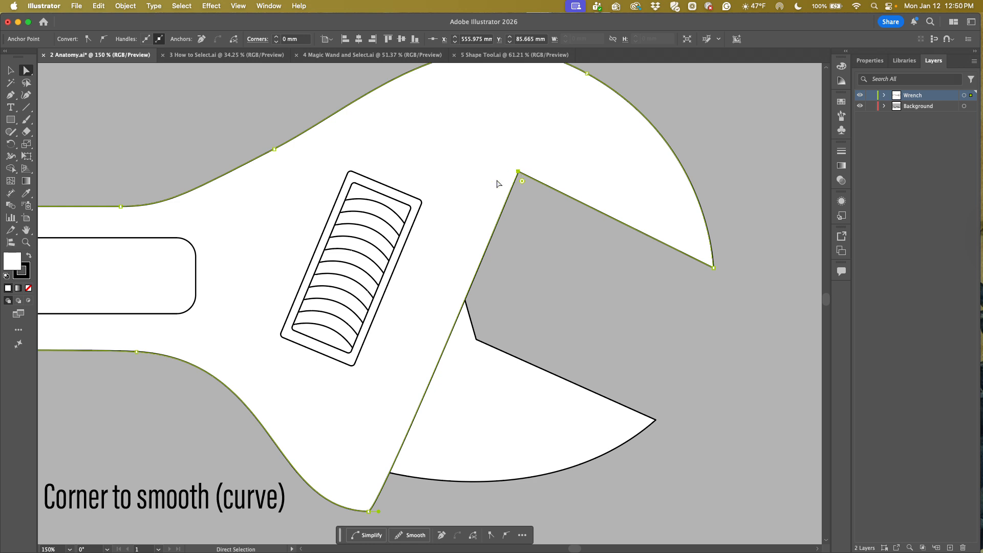
{"action": "left_click", "coordinate": [528, 365]}
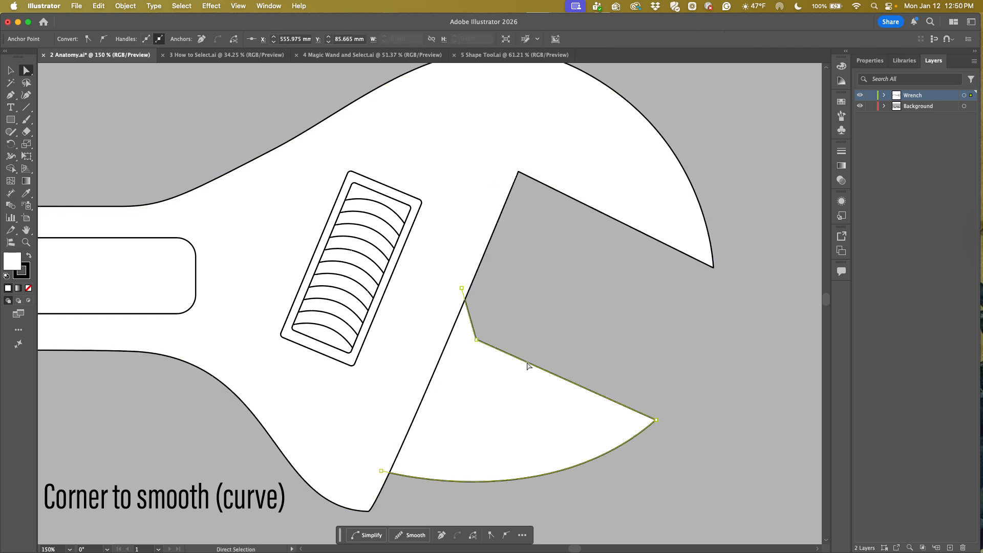
Examine the whole wrench and the path anatomy diagram with its notes on corners, smooth points, handles and path direction.
{"action": "key", "text": "space"}
{"action": "left_click_drag", "start_coordinate": [236, 366], "coordinate": [445, 345]}
{"action": "left_click_drag", "start_coordinate": [268, 303], "coordinate": [542, 334]}
{"action": "key", "text": "super+1"}
{"action": "key", "text": "super+minus"}
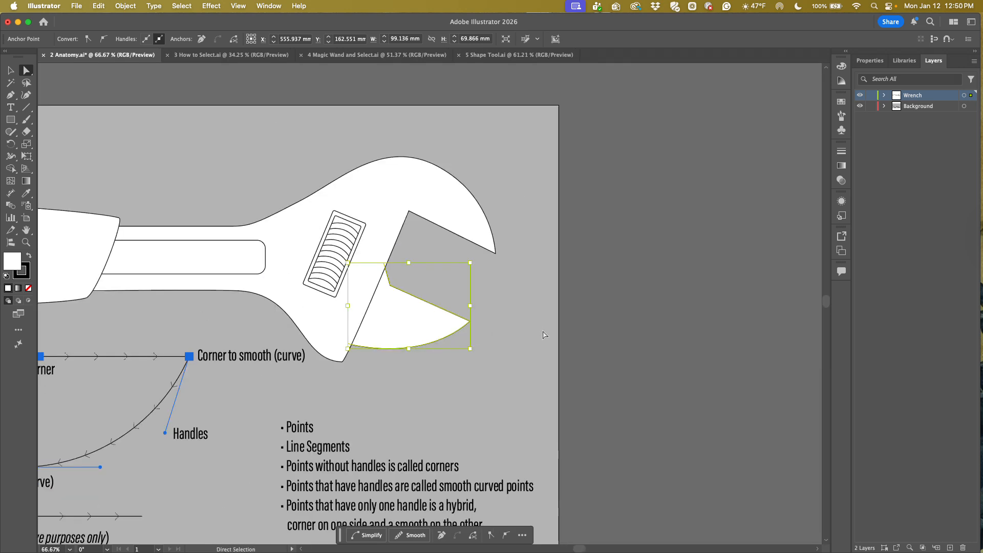
{"action": "left_click", "coordinate": [425, 378]}
{"action": "key", "text": "space"}
{"action": "left_click_drag", "start_coordinate": [417, 398], "coordinate": [683, 355]}
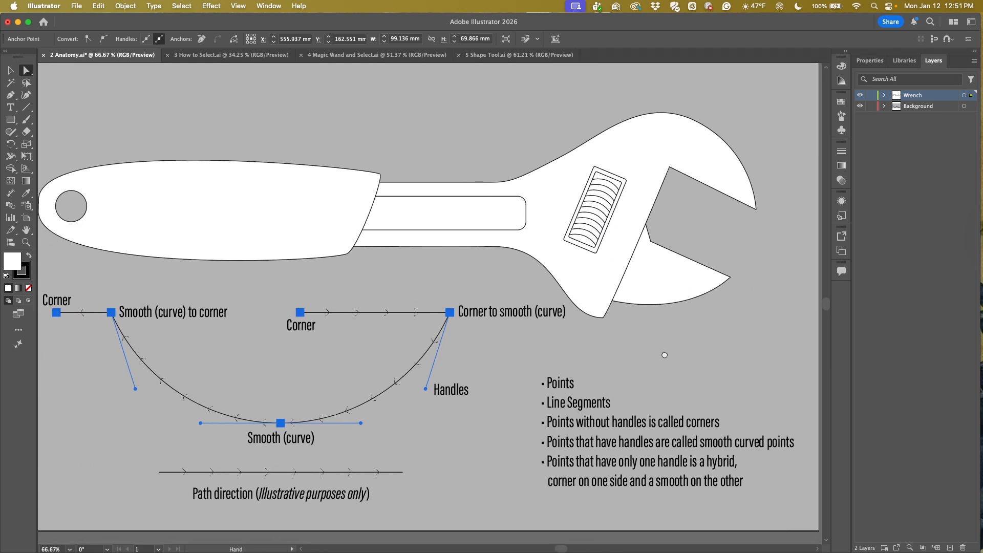
{"action": "key", "text": "super+z"}
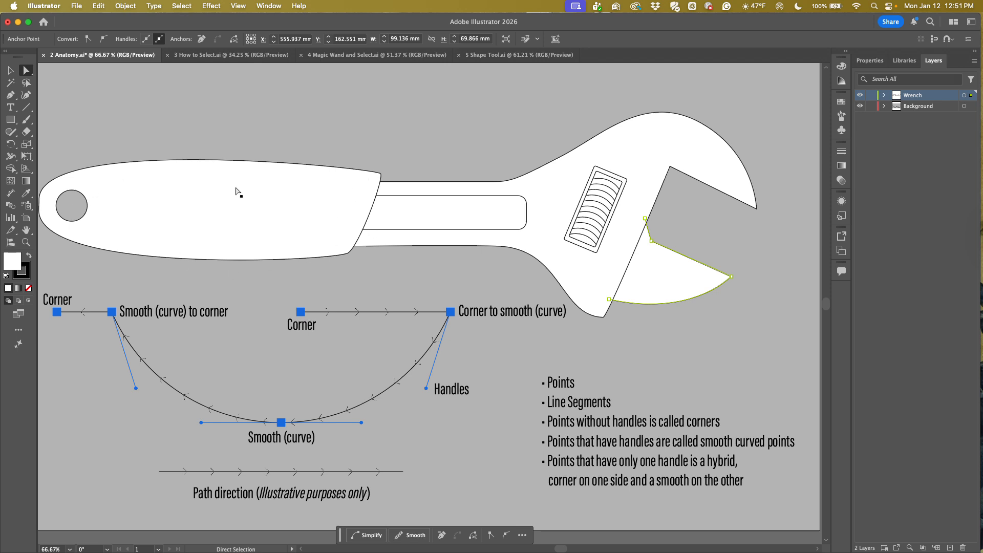
{"action": "left_click_drag", "start_coordinate": [245, 254], "coordinate": [276, 251]}
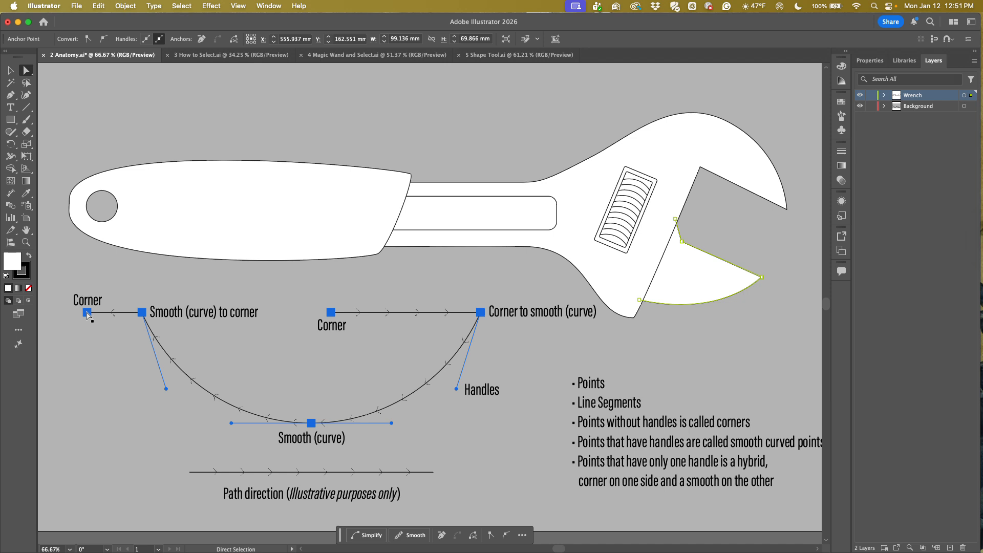
{"action": "key", "text": "super+minus"}
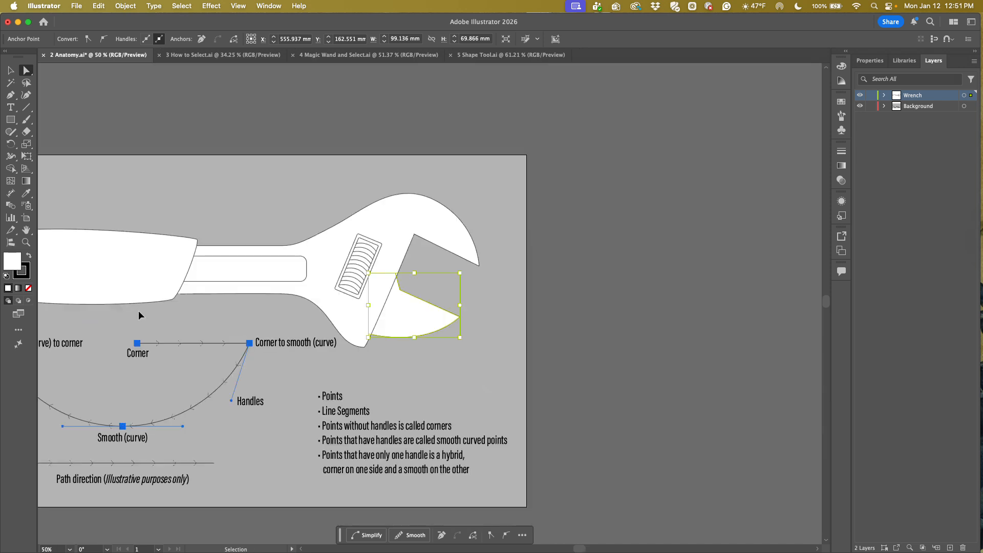
{"action": "left_click_drag", "start_coordinate": [136, 330], "coordinate": [377, 269]}
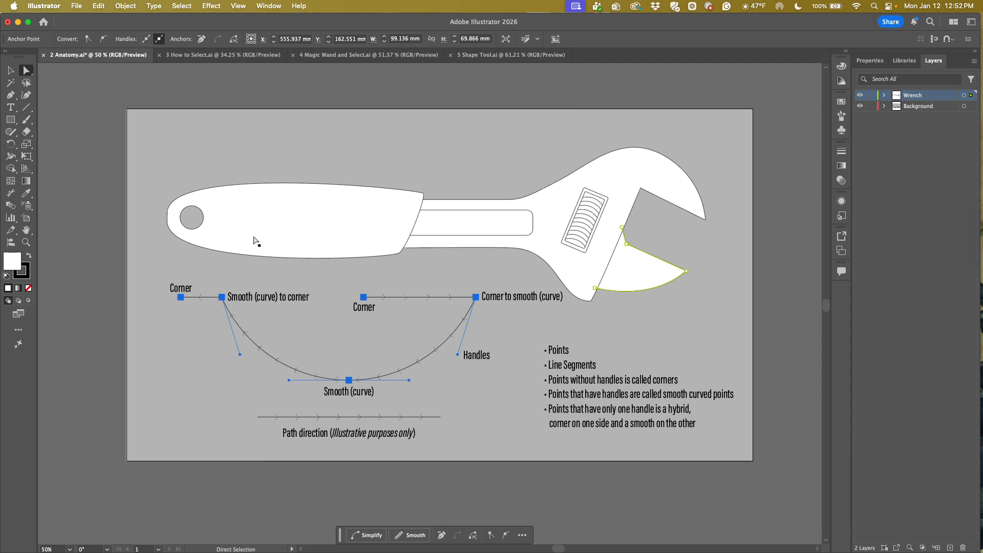
{"action": "scroll", "coordinate": [254, 240], "scroll_direction": "up", "scroll_amount": 1}
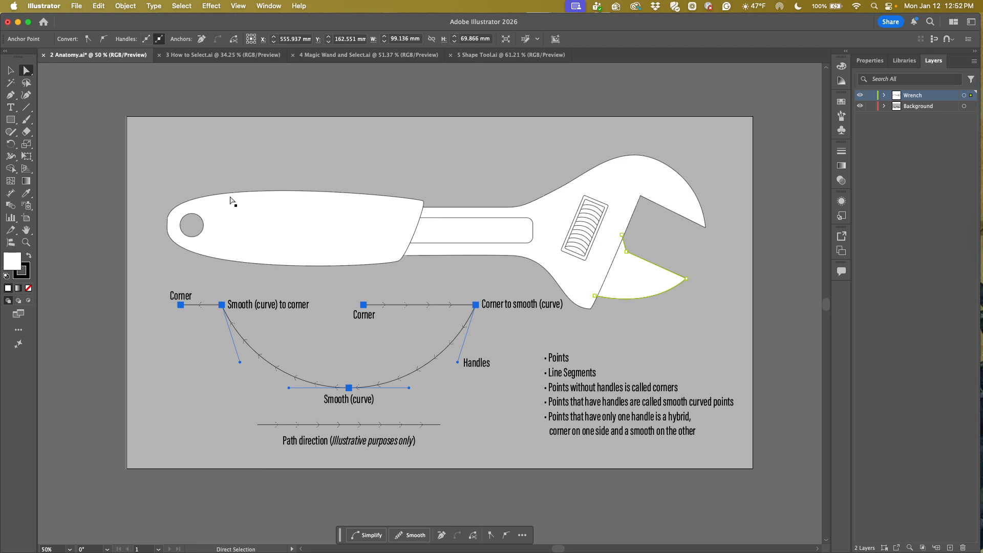
Turn off Scale Strokes & Effects in the General preferences and deselect the artwork.
{"action": "left_click", "coordinate": [42, 7]}
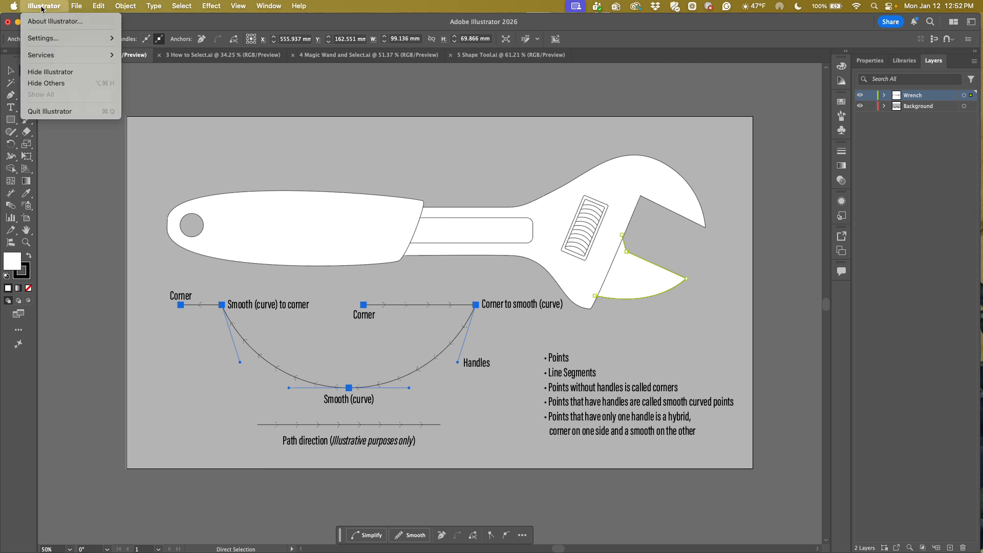
{"action": "mouse_move", "coordinate": [51, 43]}
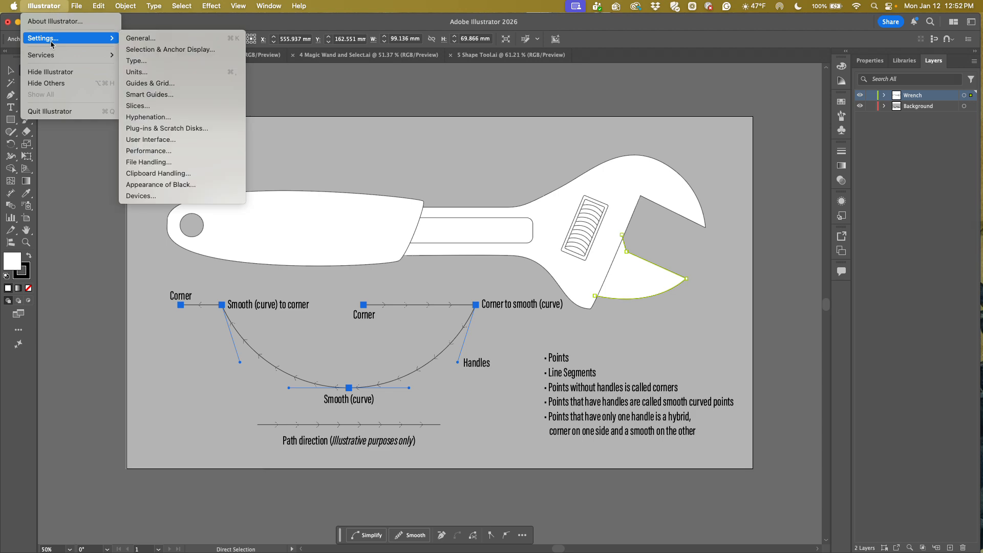
{"action": "left_click", "coordinate": [151, 39]}
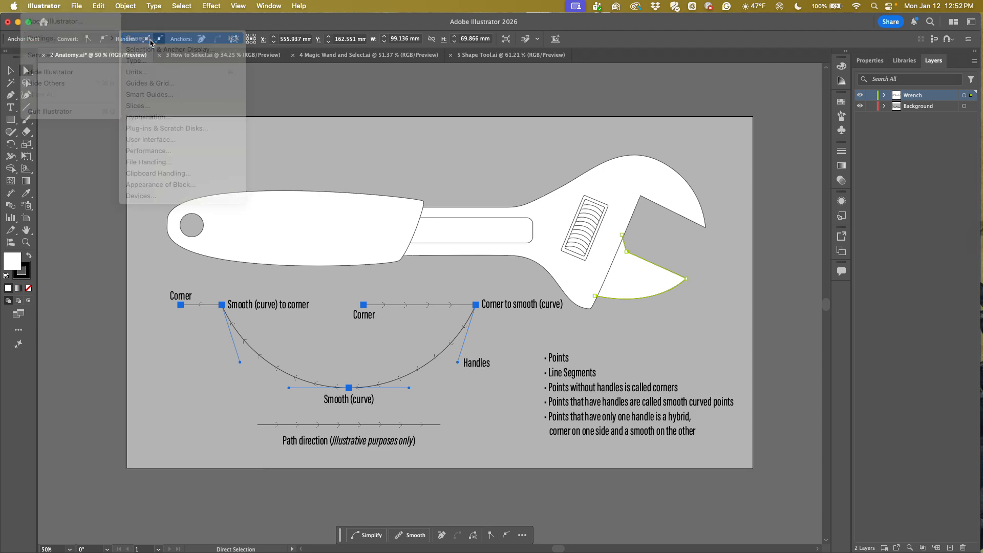
{"action": "left_click_drag", "start_coordinate": [303, 106], "coordinate": [340, 101]}
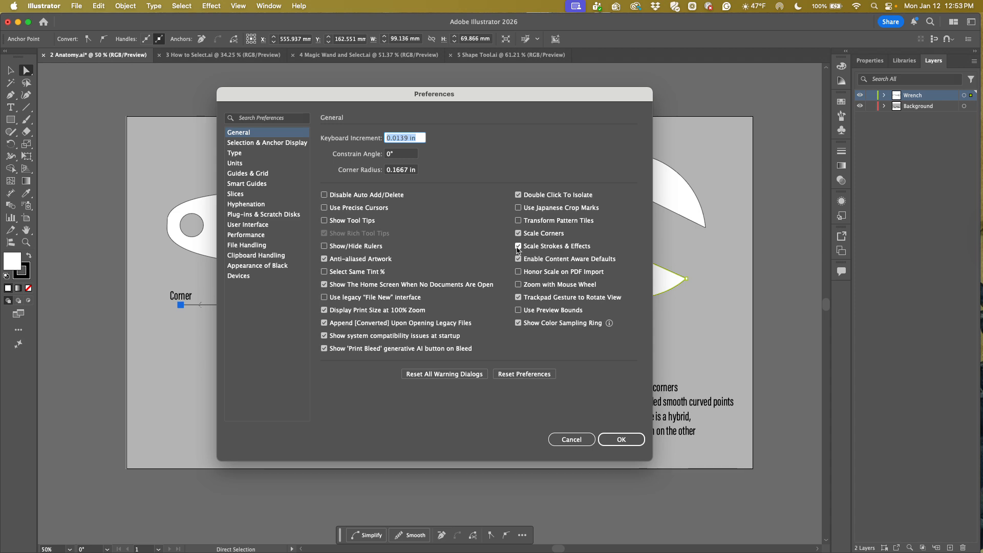
{"action": "left_click", "coordinate": [617, 442]}
{"action": "left_click", "coordinate": [522, 362]}
Draw a rectangle of about 166 by 47 mm in the empty area above the wrench's grip.
{"action": "scroll", "coordinate": [444, 279], "scroll_direction": "up", "scroll_amount": 3}
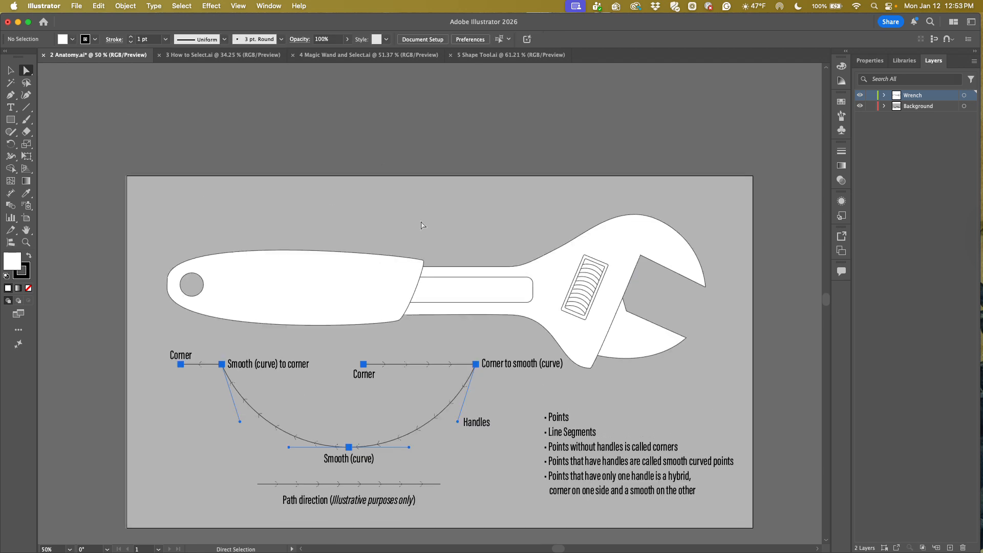
{"action": "left_click", "coordinate": [10, 120]}
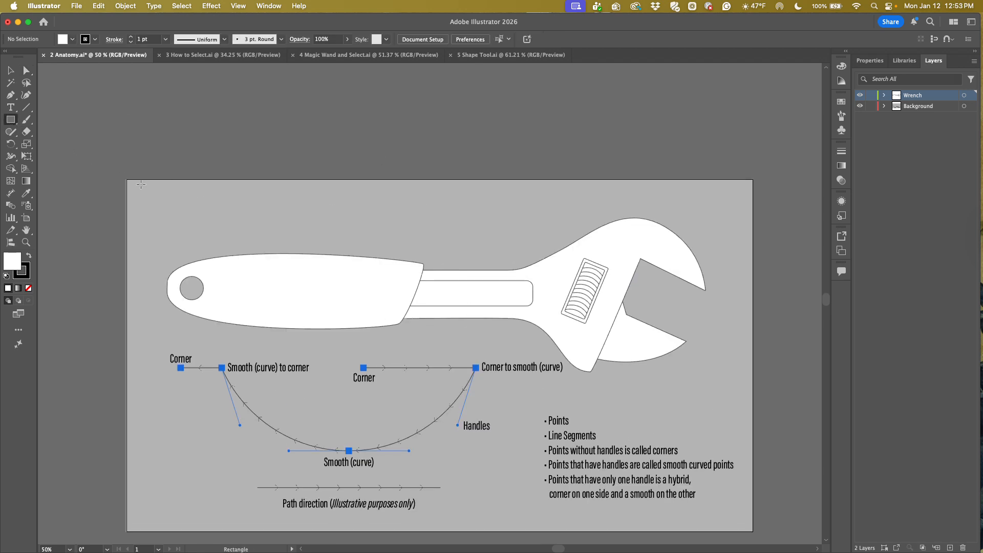
{"action": "left_click_drag", "start_coordinate": [284, 197], "coordinate": [437, 240]}
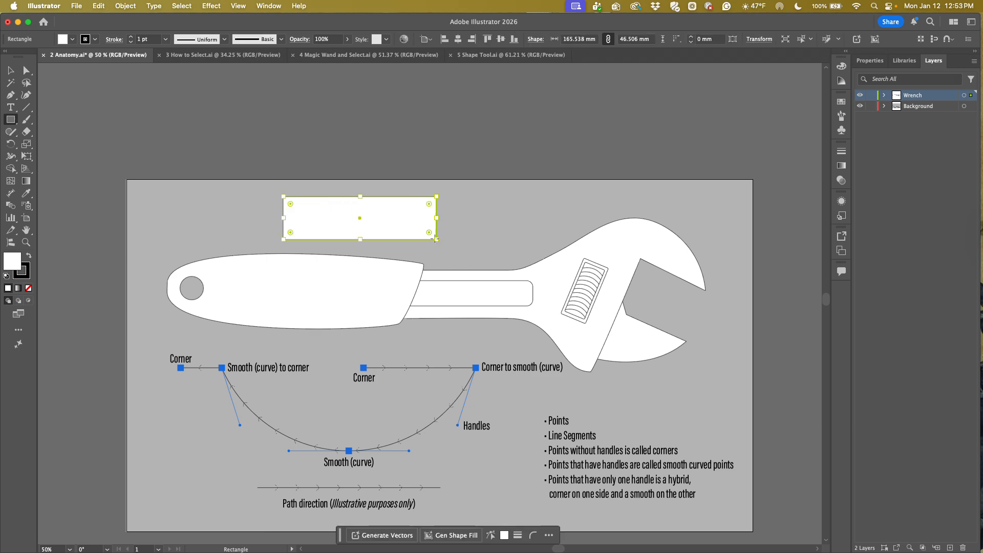
Set the new rectangle's stroke weight to 7 pt.
{"action": "left_click", "coordinate": [26, 242]}
{"action": "left_click_drag", "start_coordinate": [307, 197], "coordinate": [511, 302]}
{"action": "key", "text": "v"}
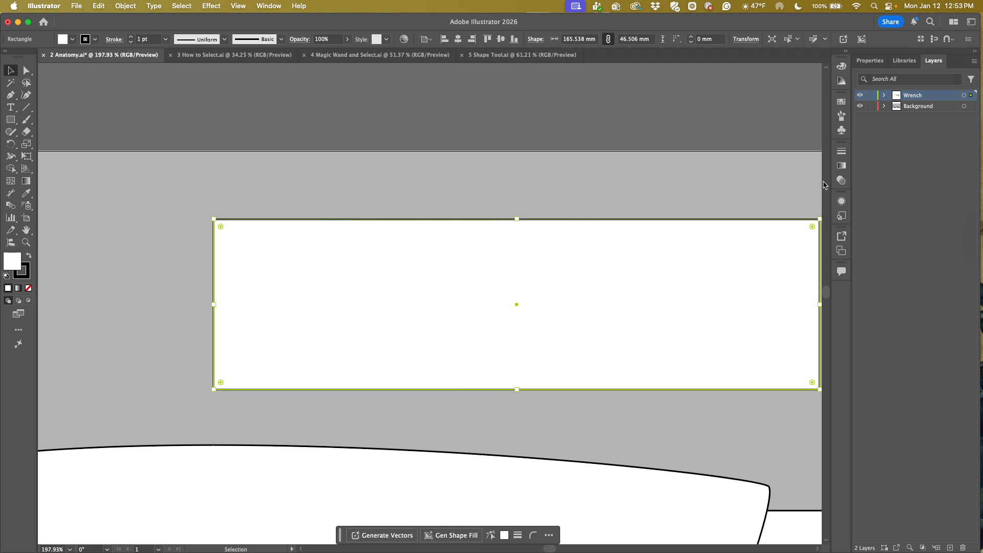
{"action": "left_click", "coordinate": [842, 152]}
{"action": "left_click", "coordinate": [788, 163]}
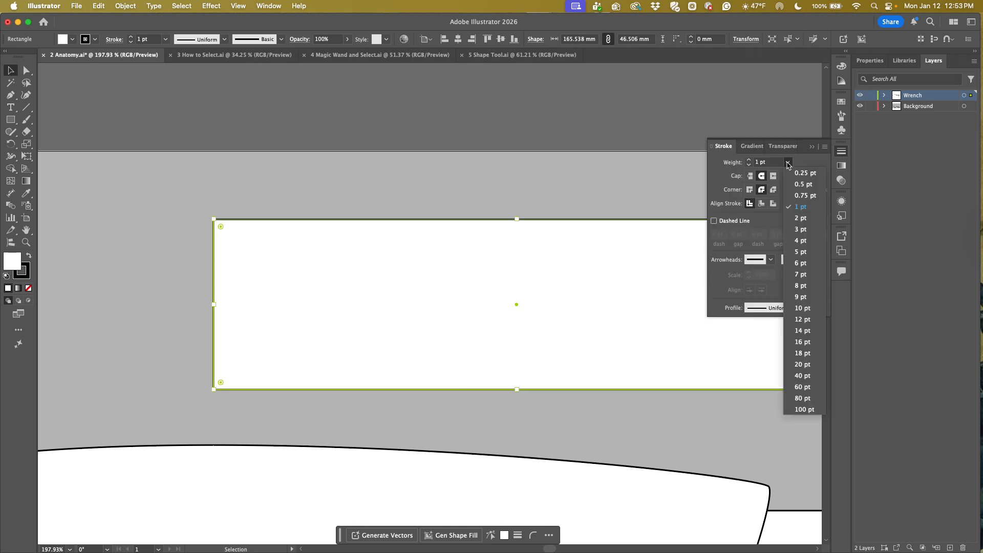
{"action": "left_click", "coordinate": [797, 274]}
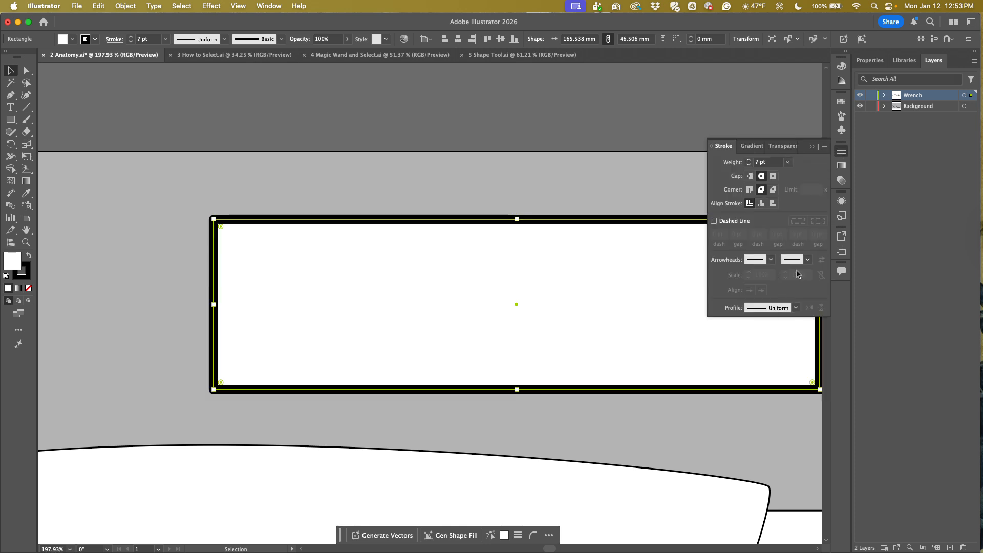
{"action": "left_click", "coordinate": [812, 146]}
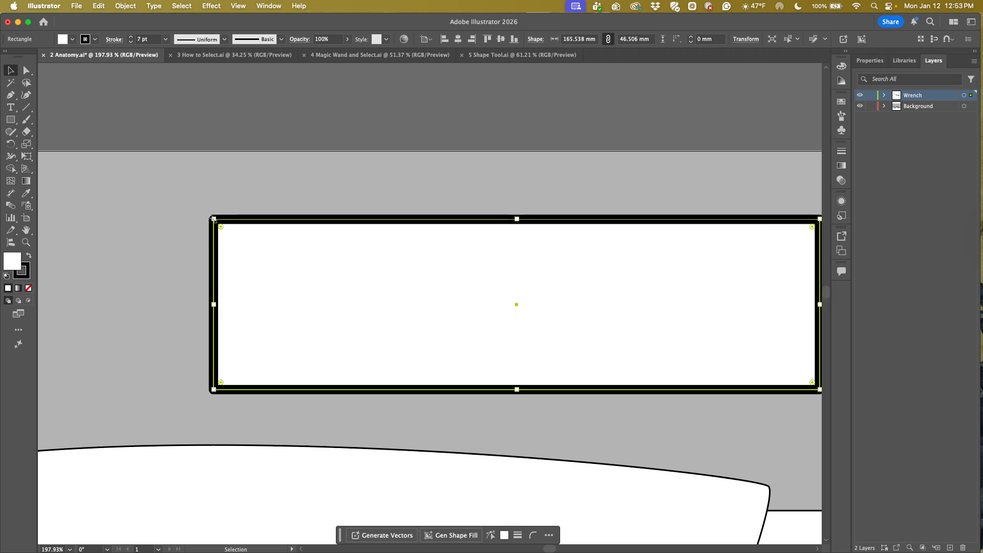
Enlarge the rectangle proportionally to about 218 by 61 mm from its corner and check its stroke weight.
{"action": "left_click_drag", "start_coordinate": [213, 218], "coordinate": [70, 120]}
{"action": "left_click_drag", "start_coordinate": [222, 253], "coordinate": [313, 290]}
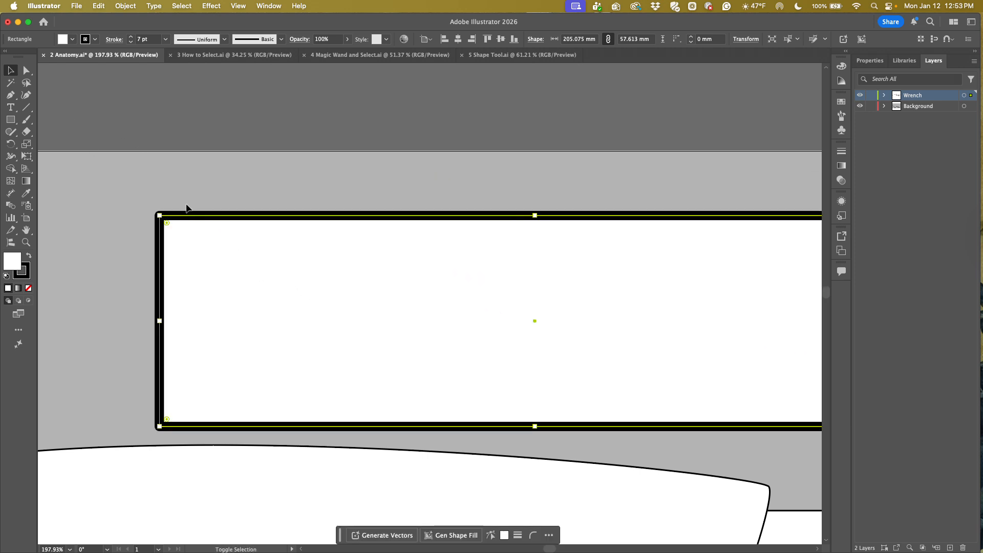
{"action": "left_click_drag", "start_coordinate": [159, 216], "coordinate": [110, 203]}
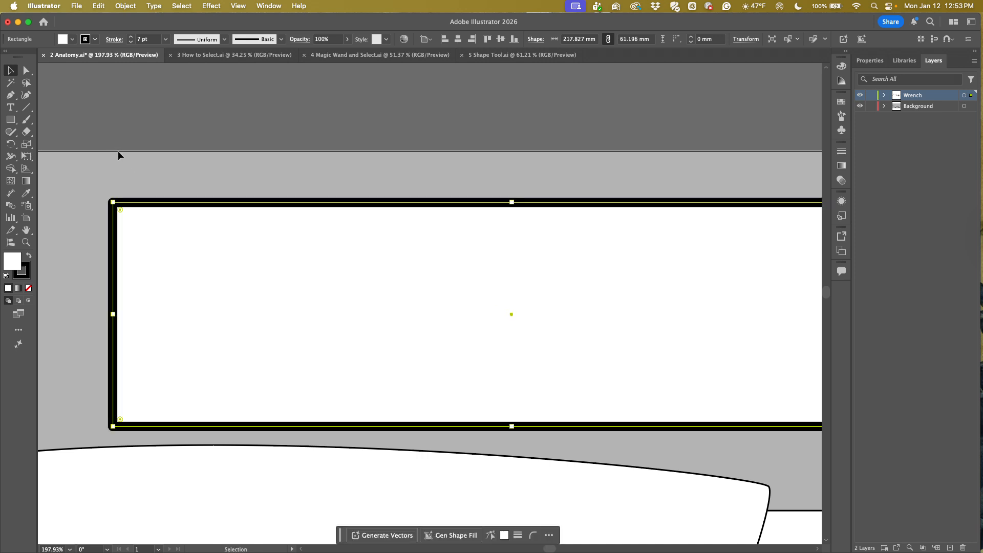
{"action": "key", "text": "super+minus"}
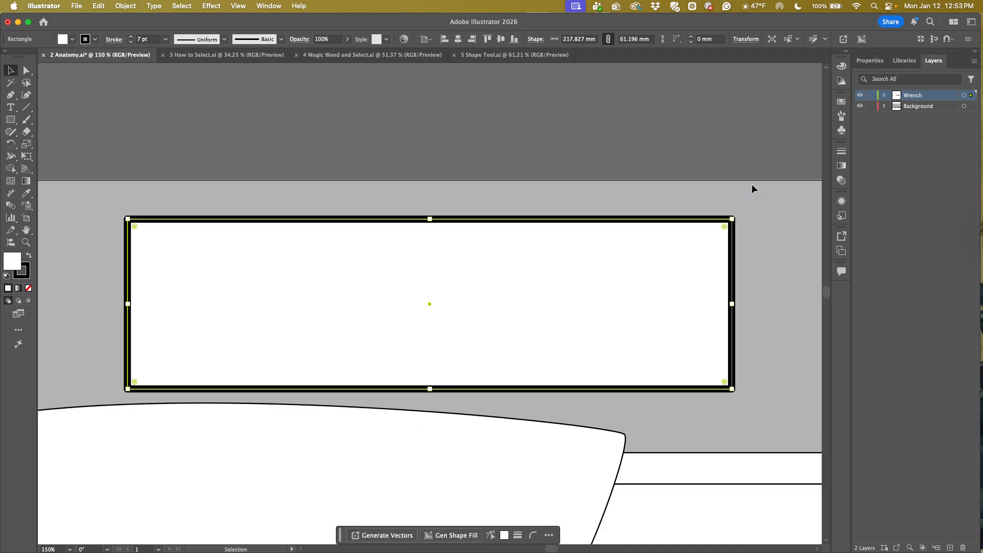
{"action": "left_click", "coordinate": [841, 151]}
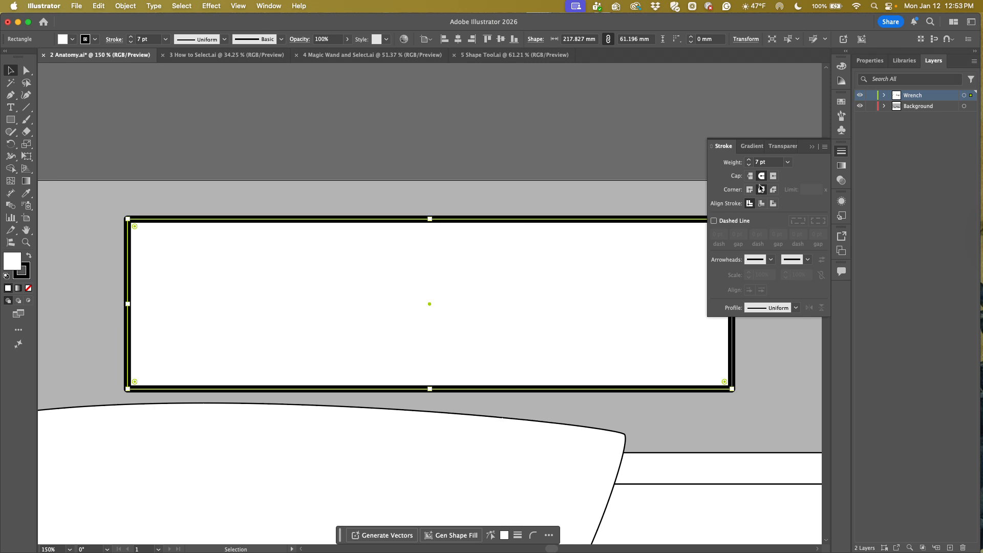
{"action": "left_click", "coordinate": [812, 148]}
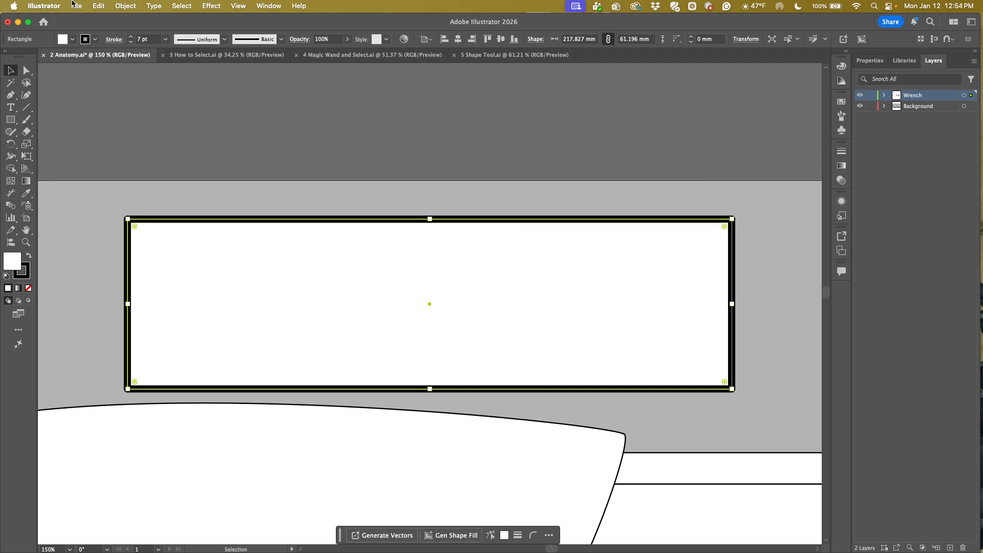
Turn on Scale Strokes & Effects in the General preferences and apply the change.
{"action": "left_click", "coordinate": [33, 6]}
{"action": "mouse_move", "coordinate": [45, 39]}
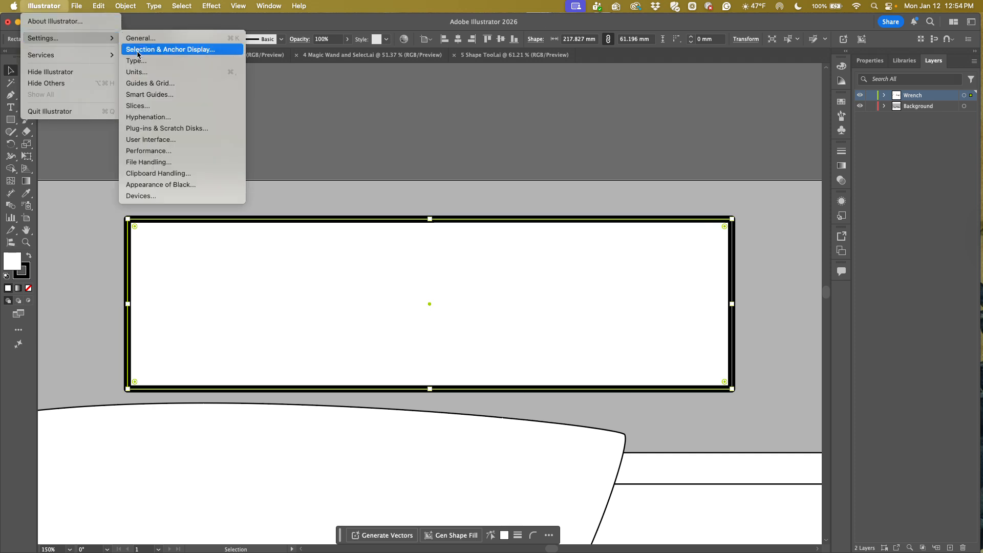
{"action": "left_click", "coordinate": [140, 38]}
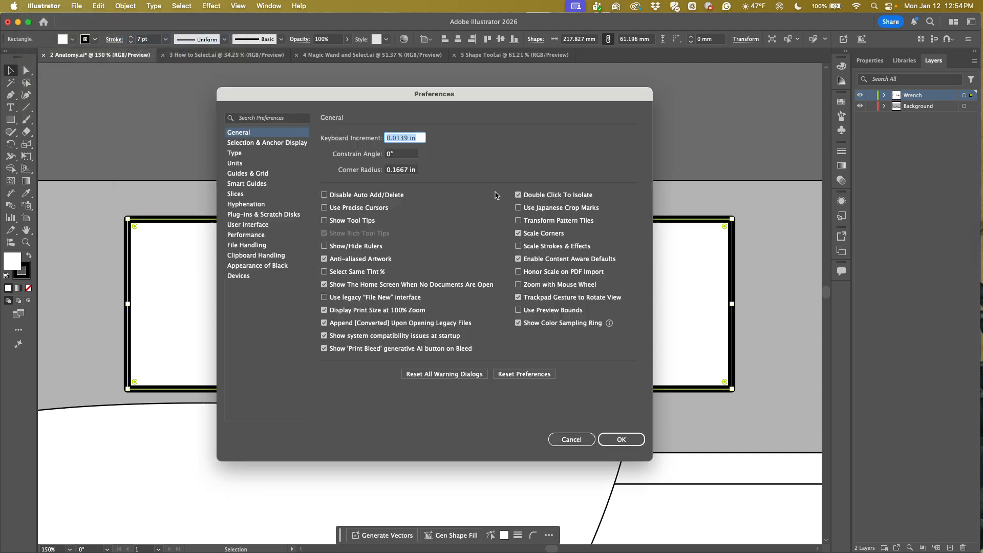
{"action": "left_click", "coordinate": [519, 247]}
{"action": "left_click", "coordinate": [630, 441]}
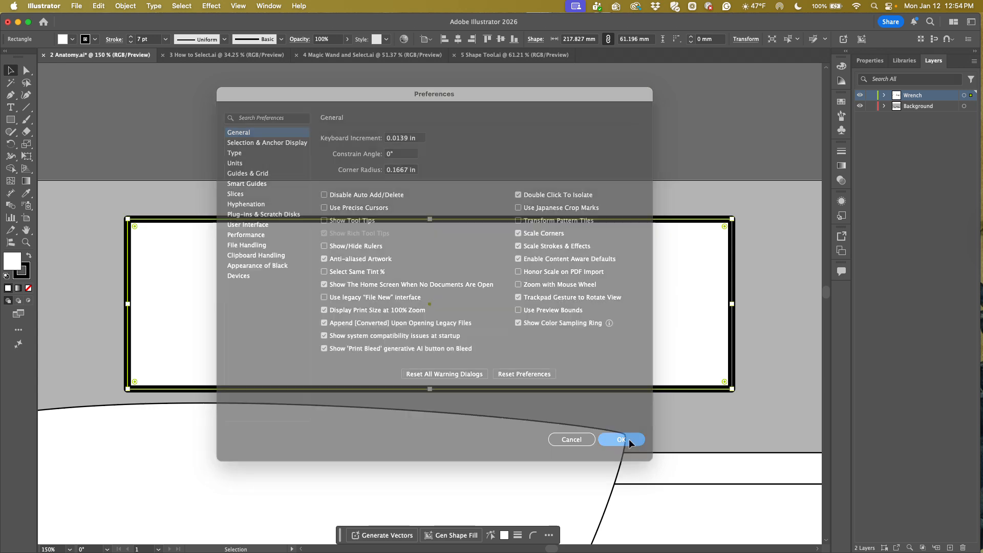
Enlarge the rectangle proportionally from its corner to about 282 by 79 mm, checking its stroke weight before and after scaling.
{"action": "left_click", "coordinate": [842, 151]}
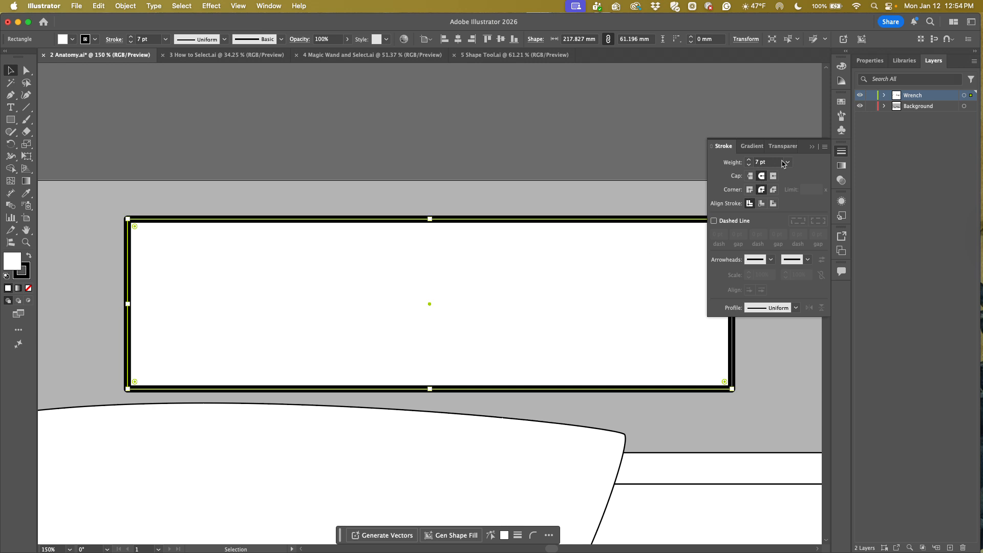
{"action": "left_click", "coordinate": [812, 146]}
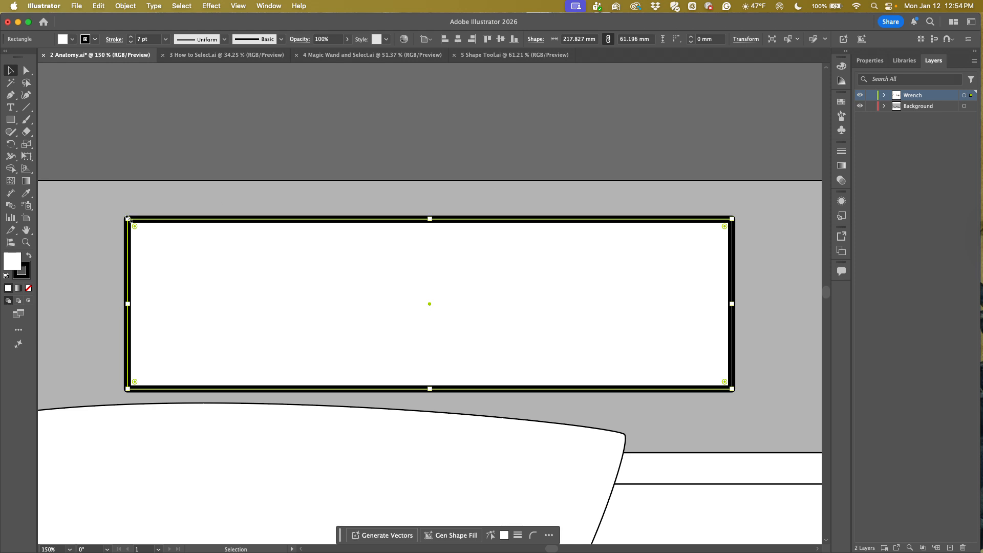
{"action": "mouse_move", "coordinate": [128, 218]}
{"action": "left_mouse_down"}
{"action": "mouse_move", "coordinate": [41, 194]}
{"action": "mouse_move", "coordinate": [49, 167]}
{"action": "left_mouse_up"}
{"action": "key", "text": "b"}
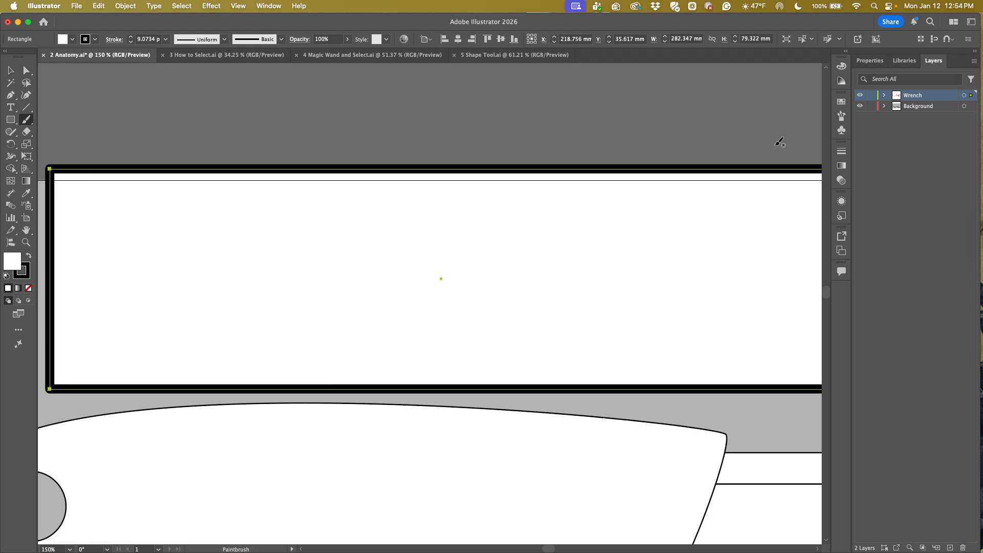
{"action": "left_click", "coordinate": [842, 151]}
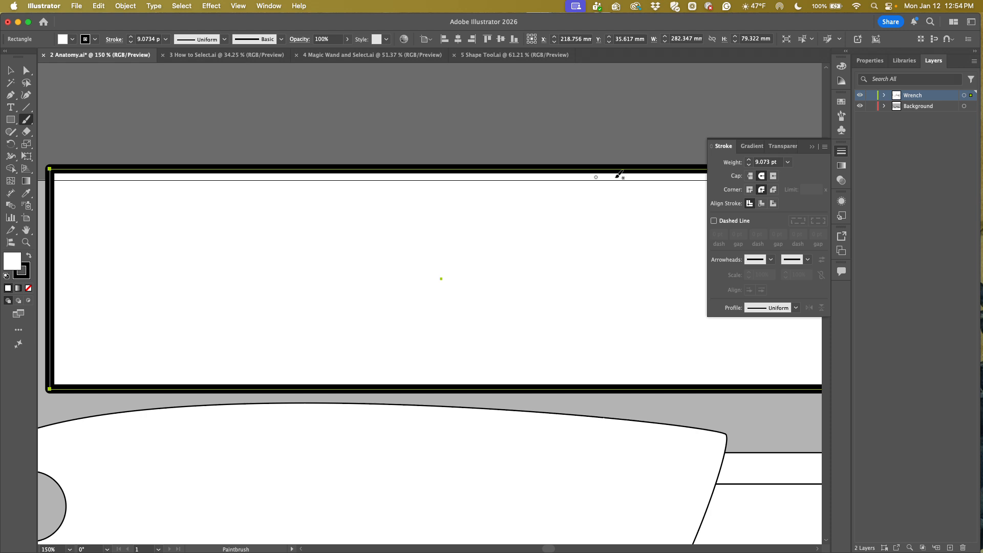
{"action": "left_click", "coordinate": [813, 148]}
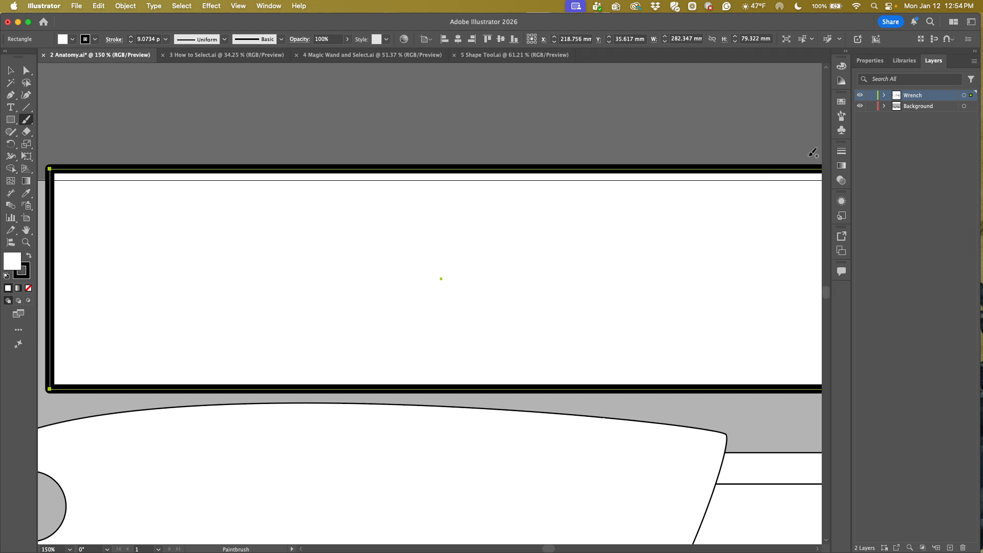
Delete the rectangle and fit the artboard in the window.
{"action": "key", "text": "Delete"}
{"action": "key", "text": "super+0"}
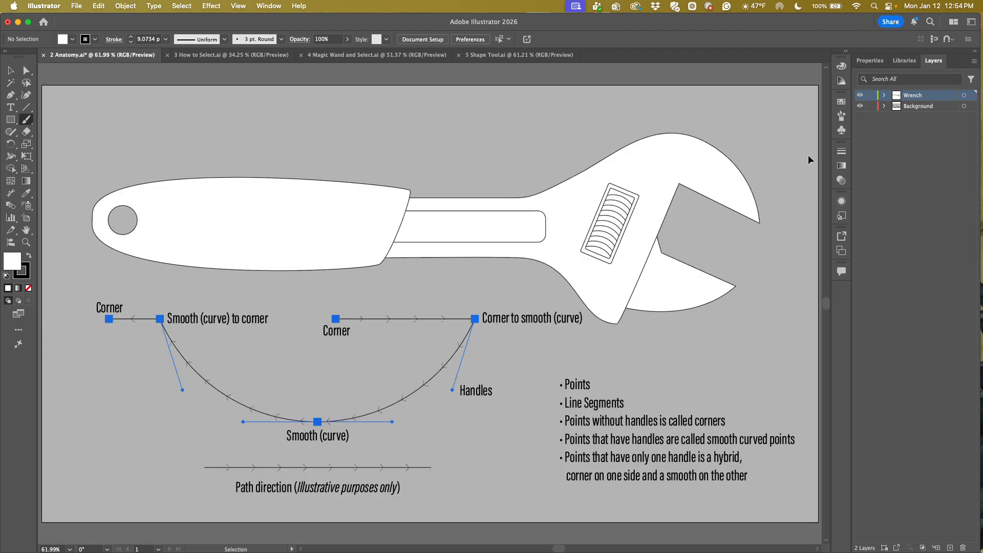
Turn on Show Tool Tips in the General preferences and apply the change.
{"action": "left_click", "coordinate": [77, 6]}
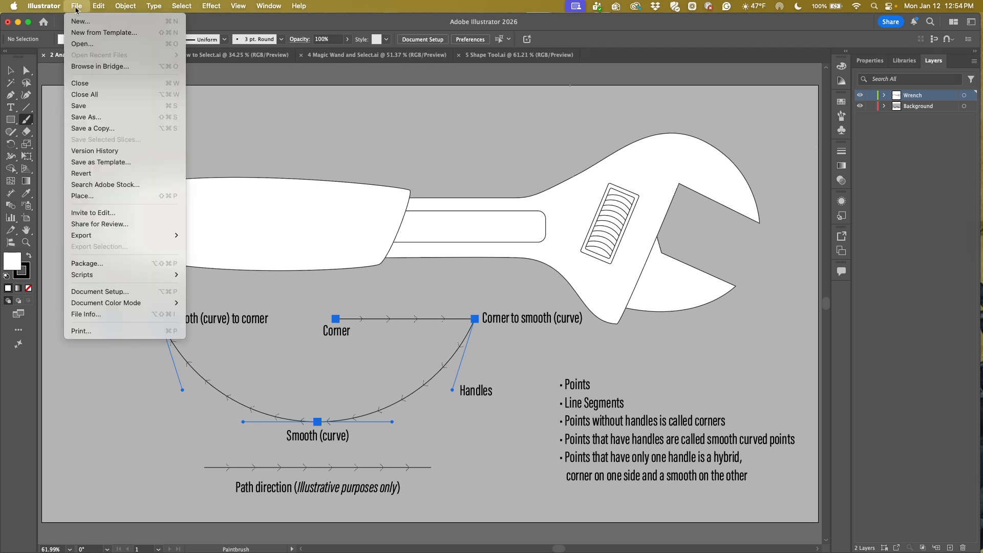
{"action": "mouse_move", "coordinate": [51, 7]}
{"action": "mouse_move", "coordinate": [51, 38]}
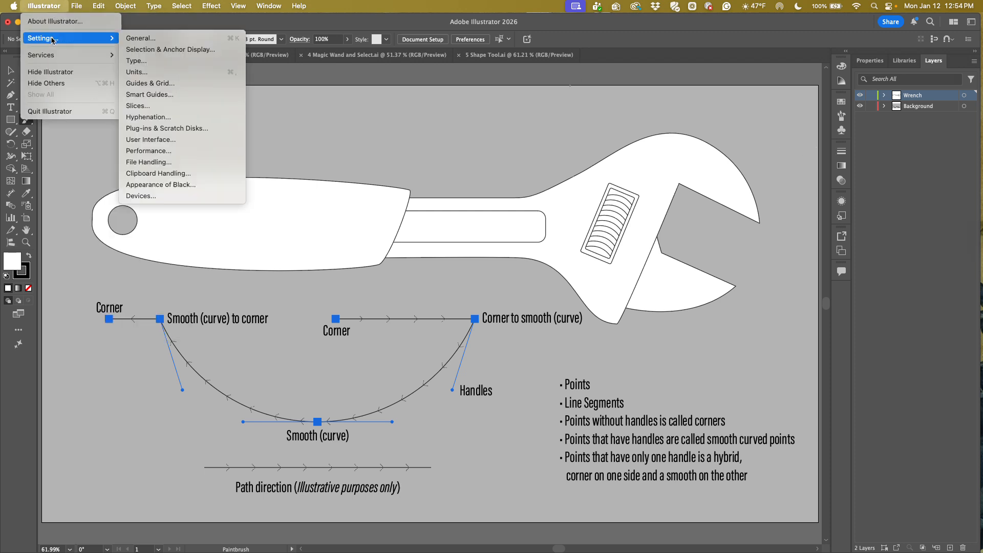
{"action": "left_click", "coordinate": [145, 39]}
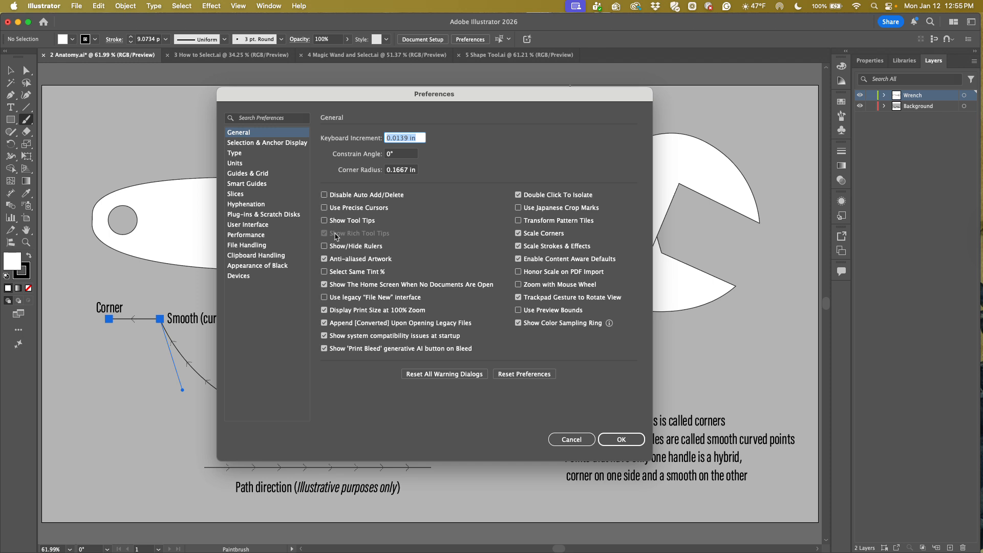
{"action": "left_click", "coordinate": [324, 221]}
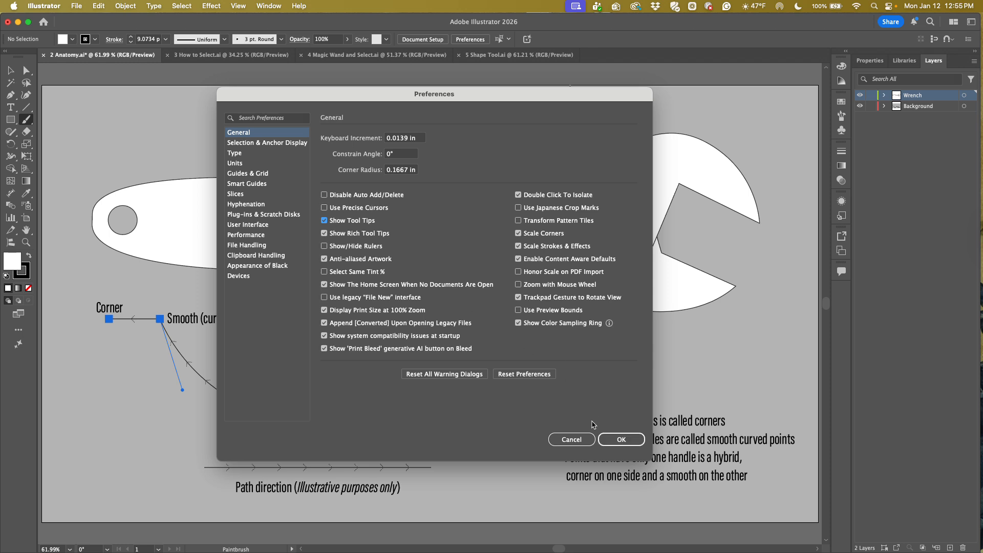
{"action": "left_click", "coordinate": [610, 442]}
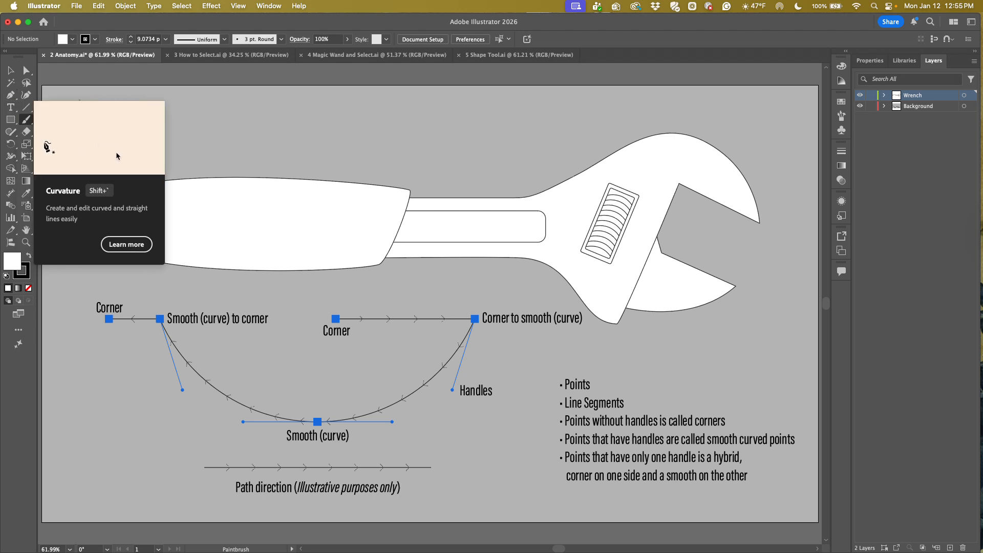
Try turning off Show Tool Tips in the General preferences.
{"action": "left_click", "coordinate": [36, 8]}
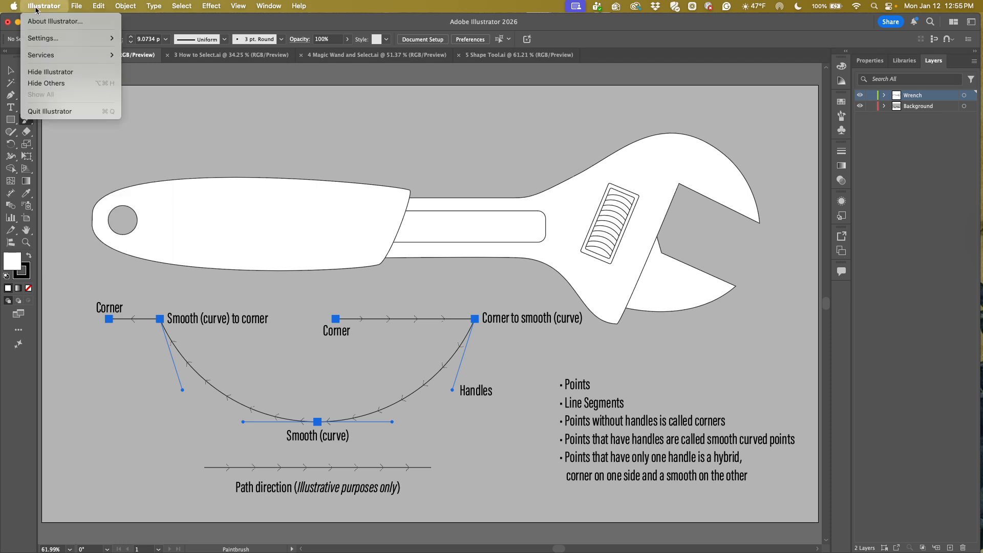
{"action": "mouse_move", "coordinate": [49, 41]}
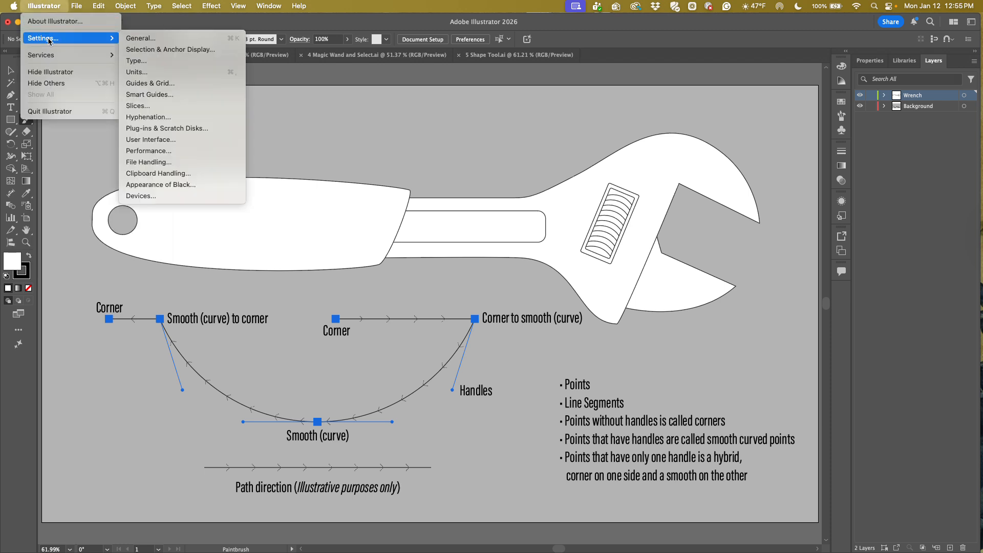
{"action": "left_click", "coordinate": [139, 38]}
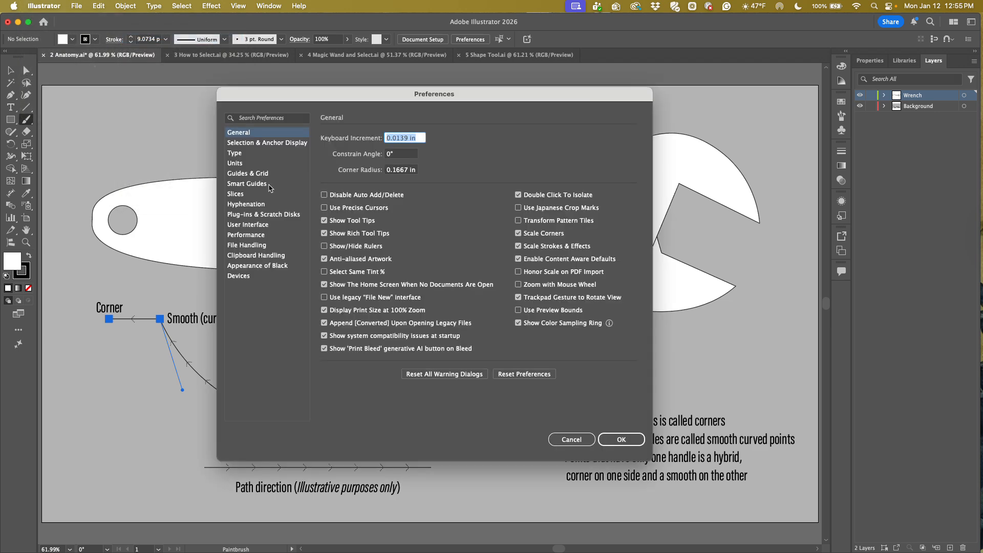
{"action": "left_click", "coordinate": [324, 221]}
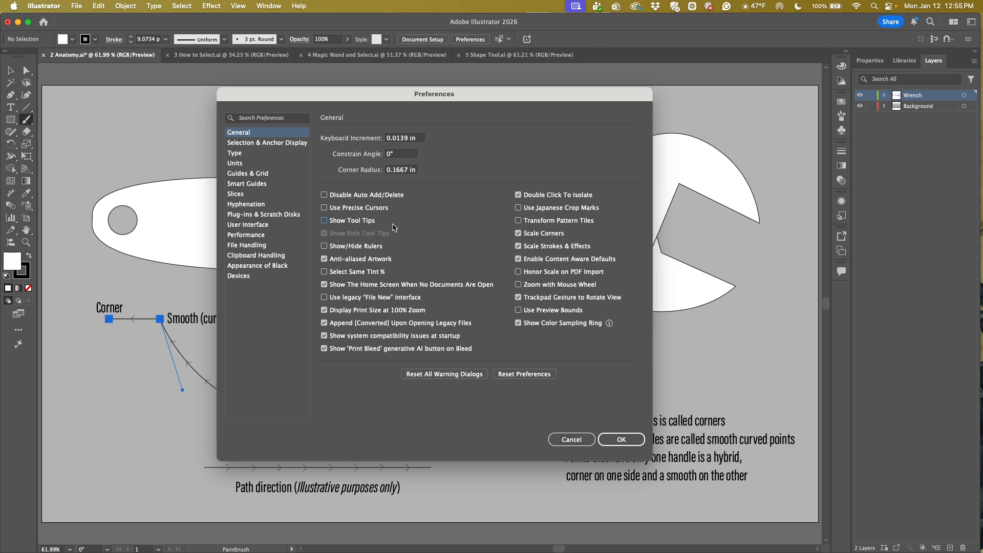
Review the Selection & Anchor Display preferences, move the dialog clear of the artwork and cancel it.
{"action": "left_click", "coordinate": [257, 144]}
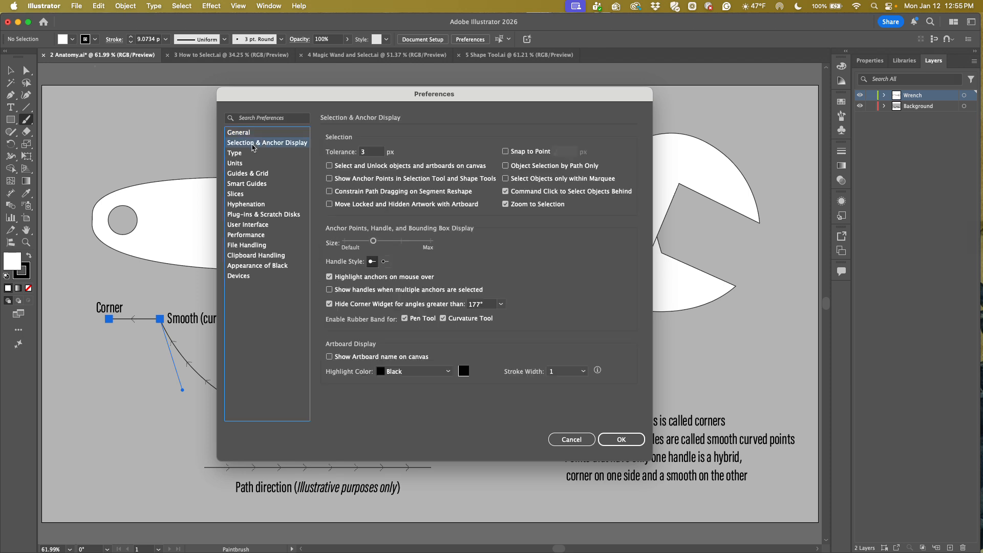
{"action": "left_click_drag", "start_coordinate": [320, 106], "coordinate": [591, 74]}
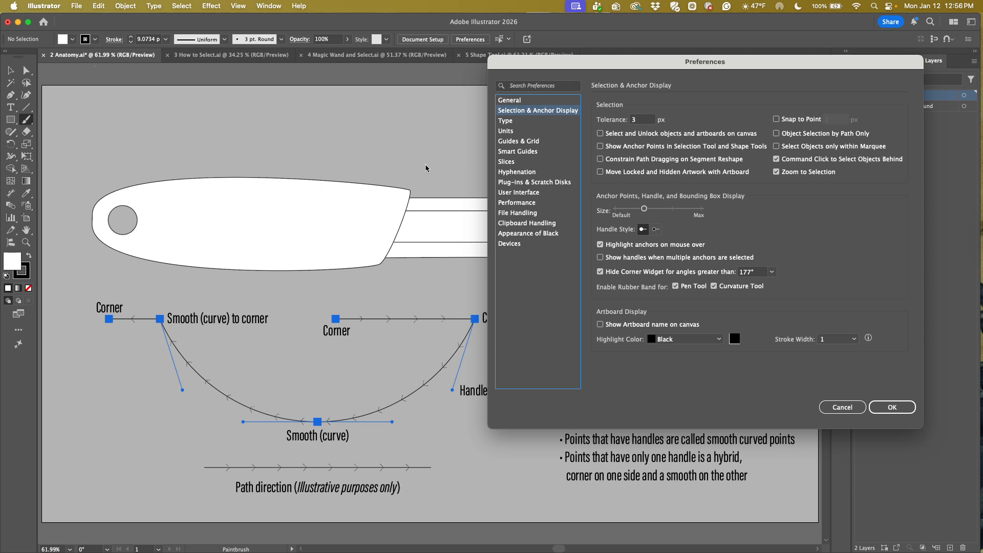
{"action": "left_click", "coordinate": [841, 408]}
Select the wrench's grip and display its anchor points with the Direct Selection tool.
{"action": "left_click", "coordinate": [10, 70]}
{"action": "left_click", "coordinate": [211, 181]}
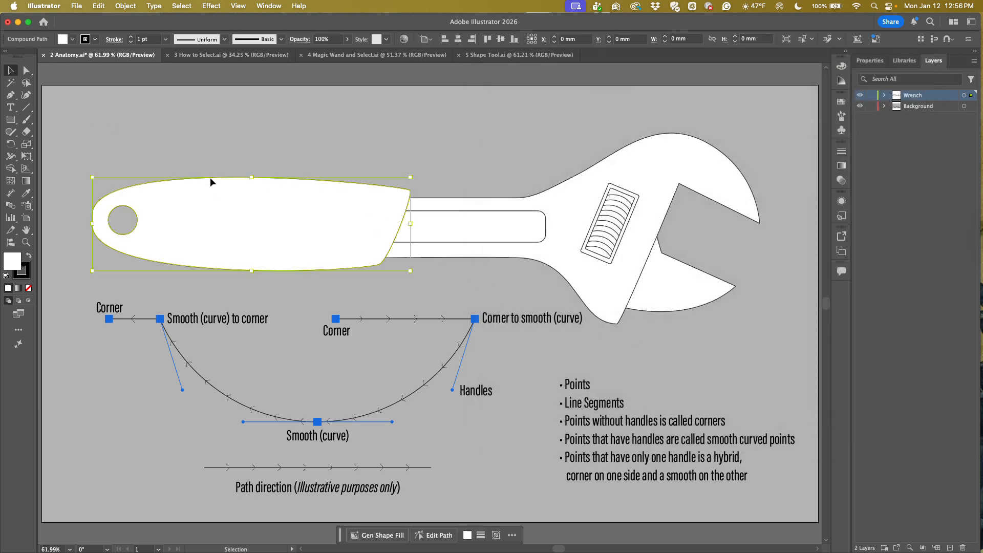
{"action": "left_click", "coordinate": [26, 73]}
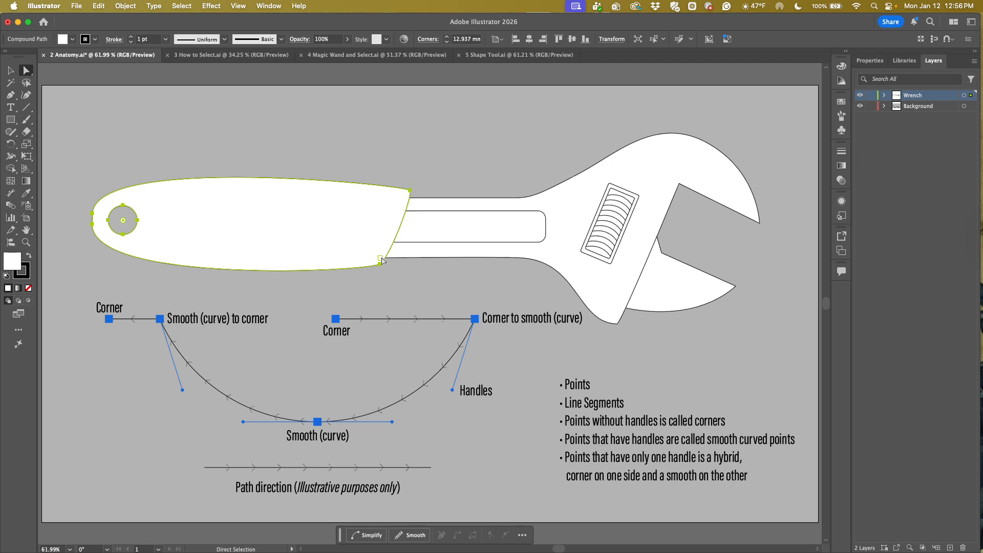
Increase the anchor point, handle and bounding box display size by one notch, check the hole's anchor points and deselect the grip.
{"action": "left_click", "coordinate": [47, 7]}
{"action": "mouse_move", "coordinate": [54, 37]}
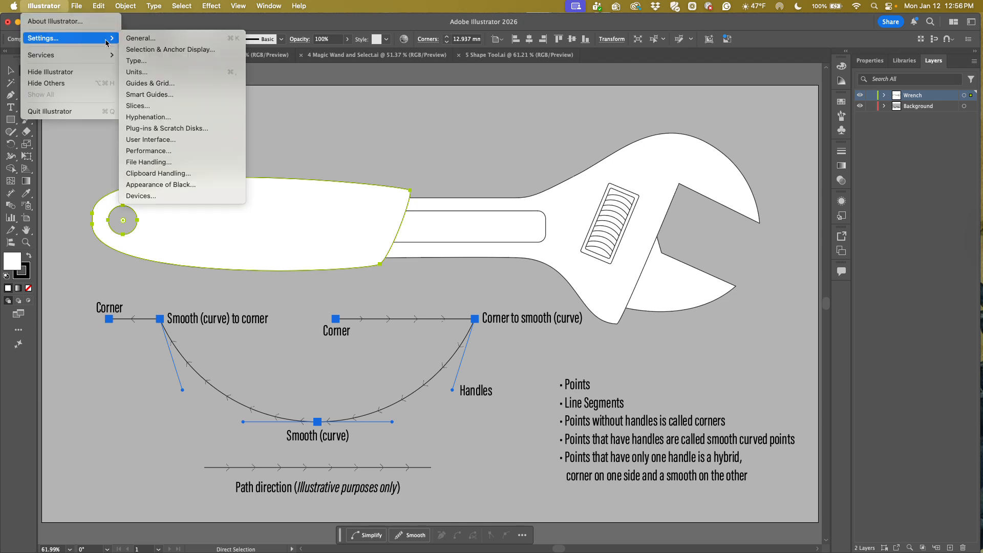
{"action": "left_click", "coordinate": [148, 46]}
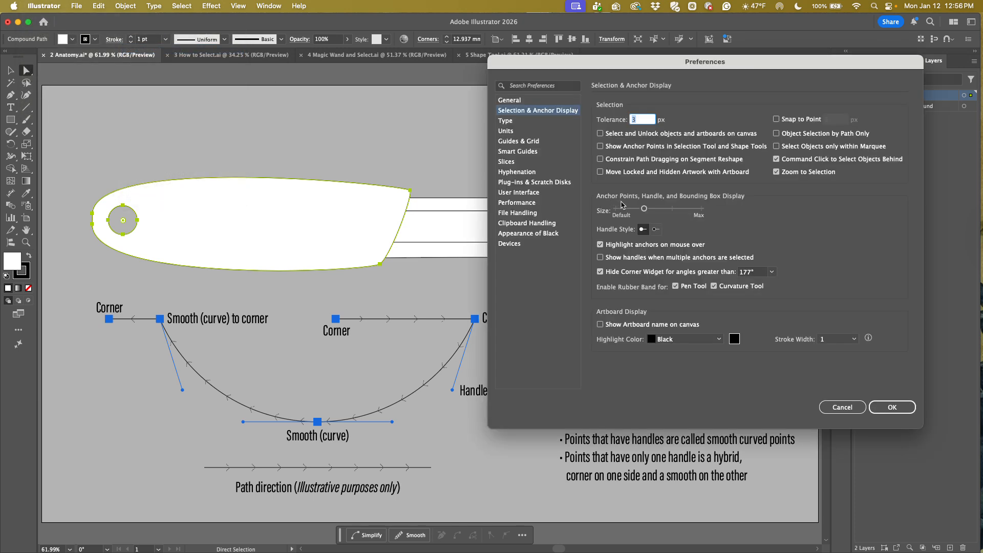
{"action": "left_click_drag", "start_coordinate": [641, 210], "coordinate": [673, 212]}
{"action": "left_click", "coordinate": [891, 409]}
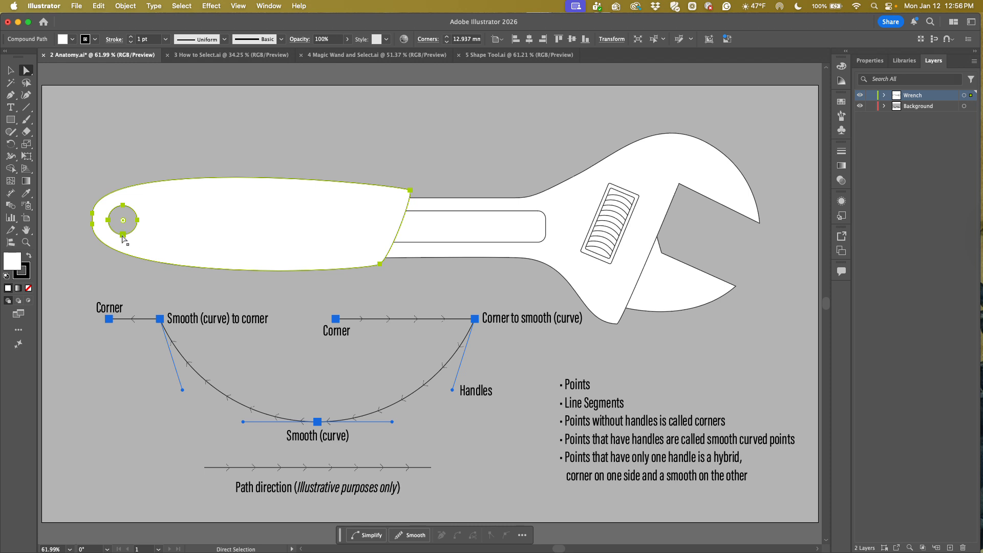
{"action": "left_click", "coordinate": [123, 206]}
{"action": "left_click", "coordinate": [169, 160]}
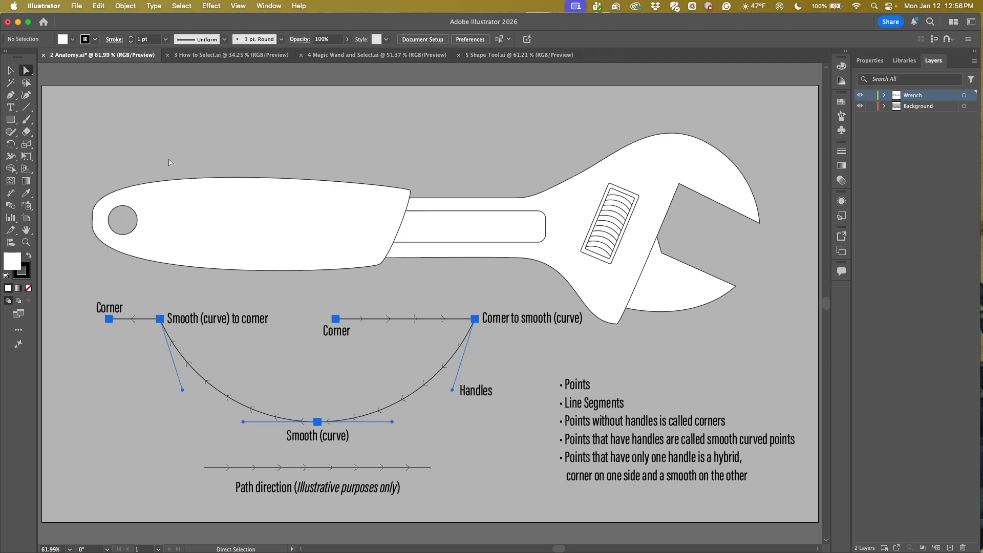
Close the 2 Anatomy.ai document without saving its changes.
{"action": "key", "text": "super"}
{"action": "key", "text": "super+minus"}
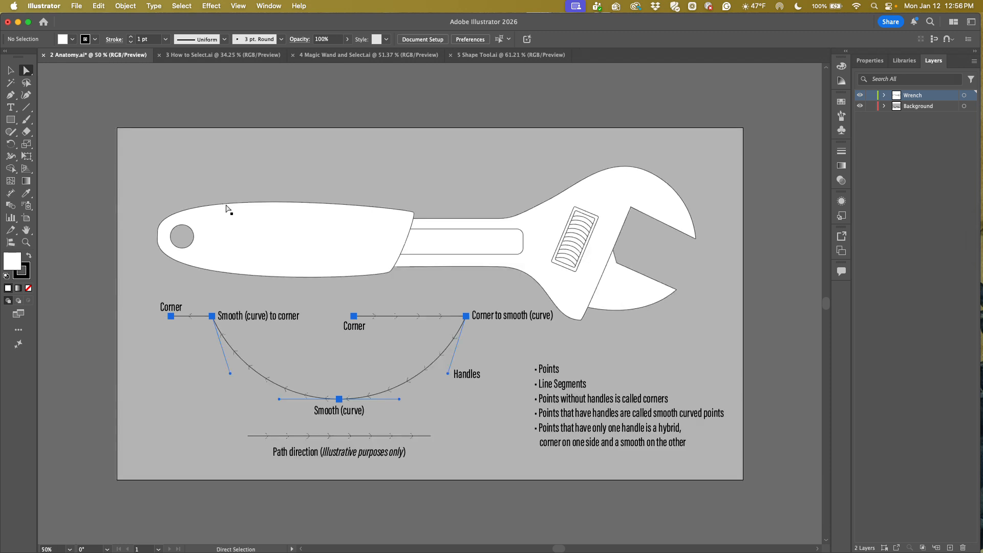
{"action": "left_click", "coordinate": [44, 55]}
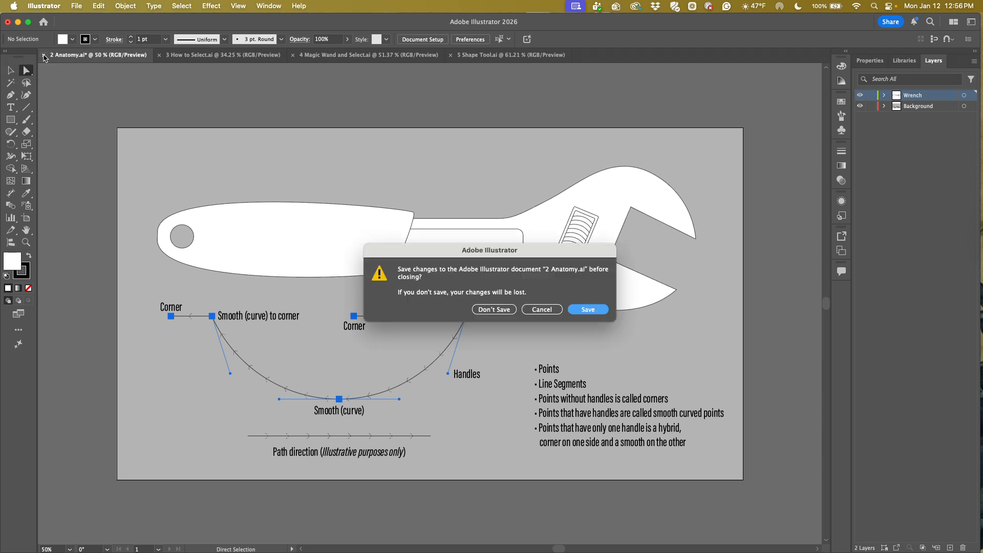
{"action": "left_click", "coordinate": [507, 310]}
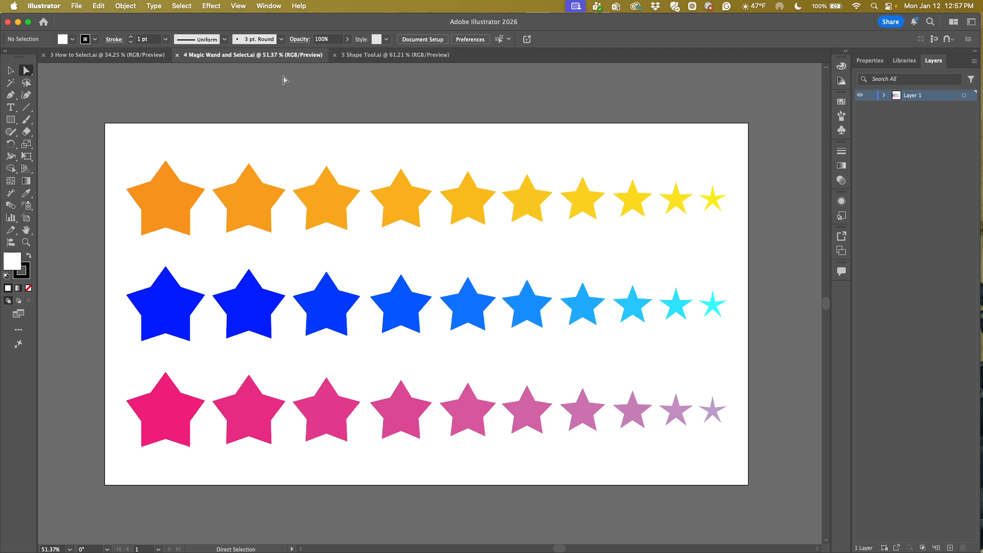
Switch to the 3 How to Select.ai document, demonstrate zooming out to 50% and in to 150%, and fit the artboard in the window.
{"action": "left_click", "coordinate": [77, 57]}
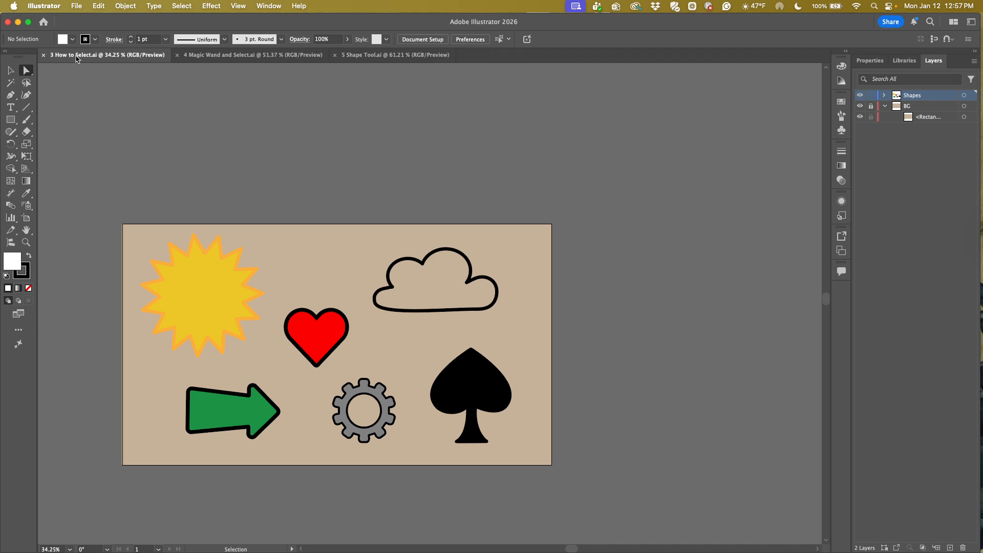
{"action": "key", "text": "super+0"}
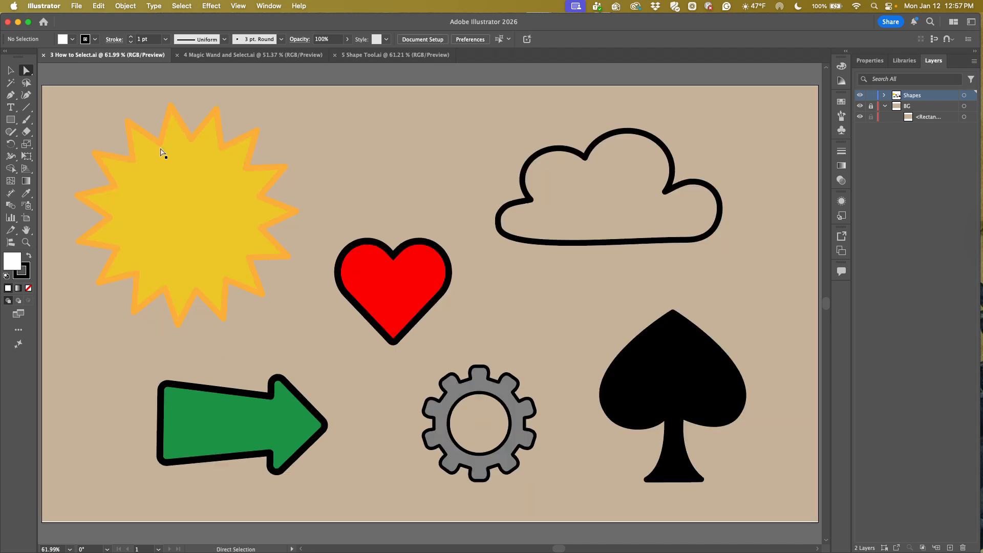
{"action": "key", "text": "super+minus"}
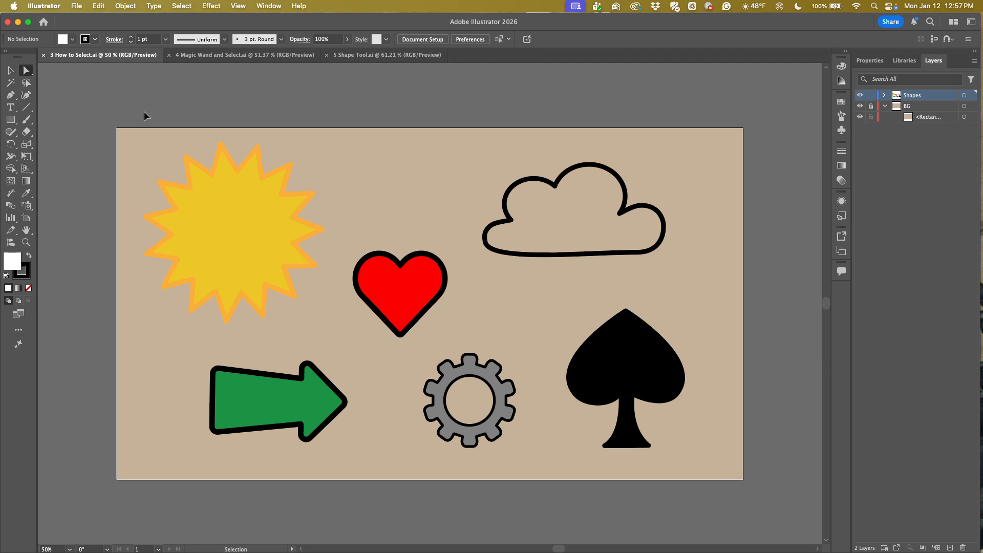
{"action": "key", "text": "super+equal"}
{"action": "key", "text": "super+equal"}
{"action": "key", "text": "super+equal"}
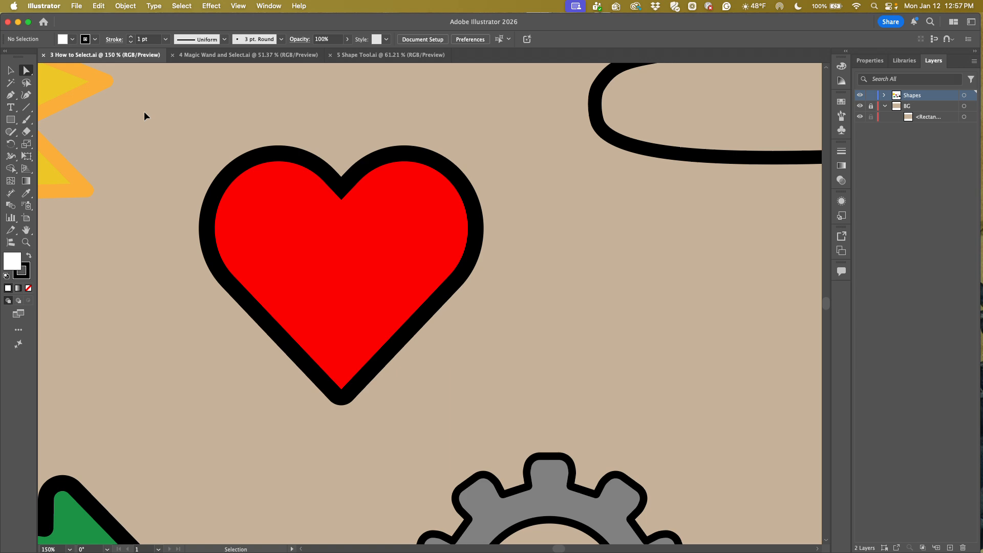
{"action": "key", "text": "super+0"}
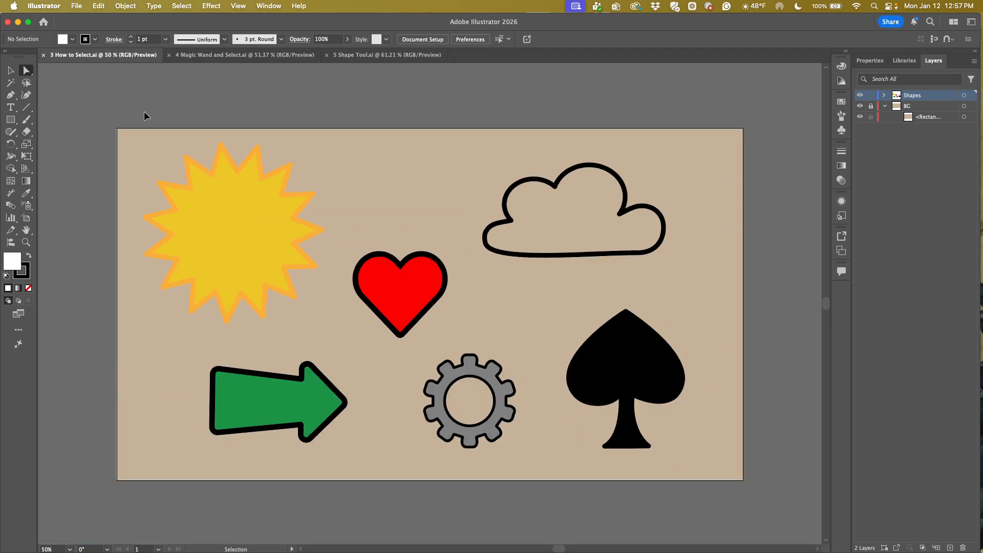
{"action": "key", "text": "super+0"}
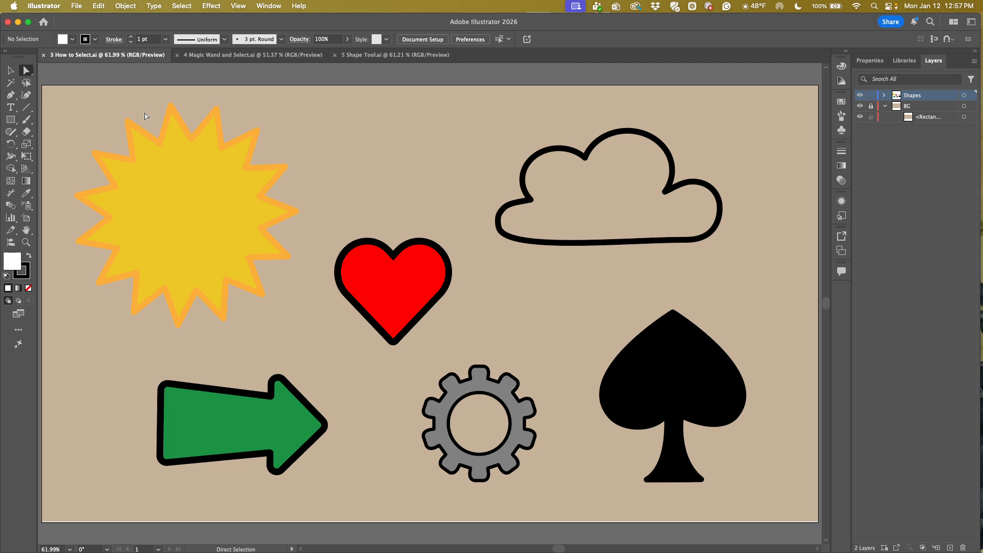
Demonstrate zooming to 100%, fitting the artboard in the window and zooming out to 50%.
{"action": "key", "text": "super+1"}
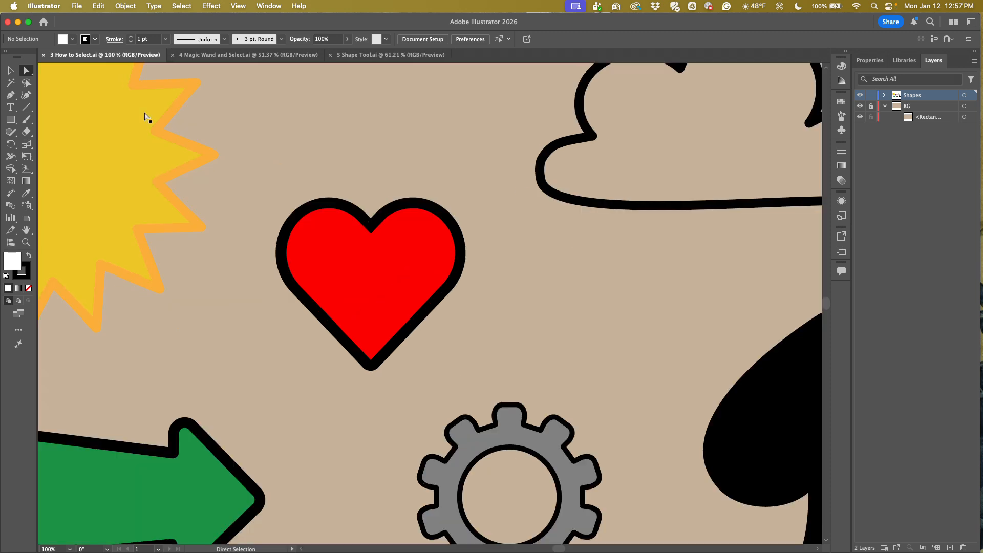
{"action": "key", "text": "super+0"}
{"action": "key", "text": "super+minus"}
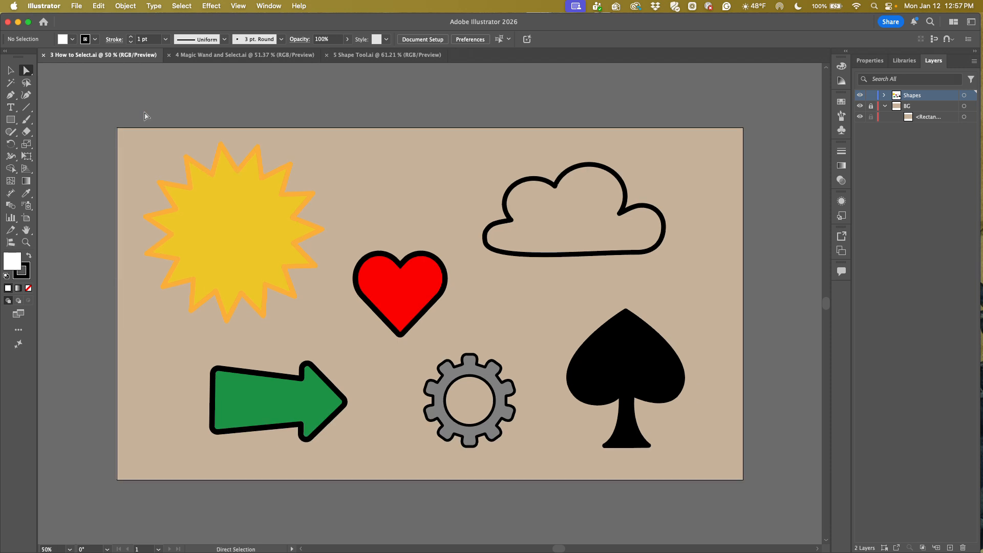
Activate the Selection tool and turn off Show Tool Tips in the General preferences.
{"action": "left_click", "coordinate": [9, 72]}
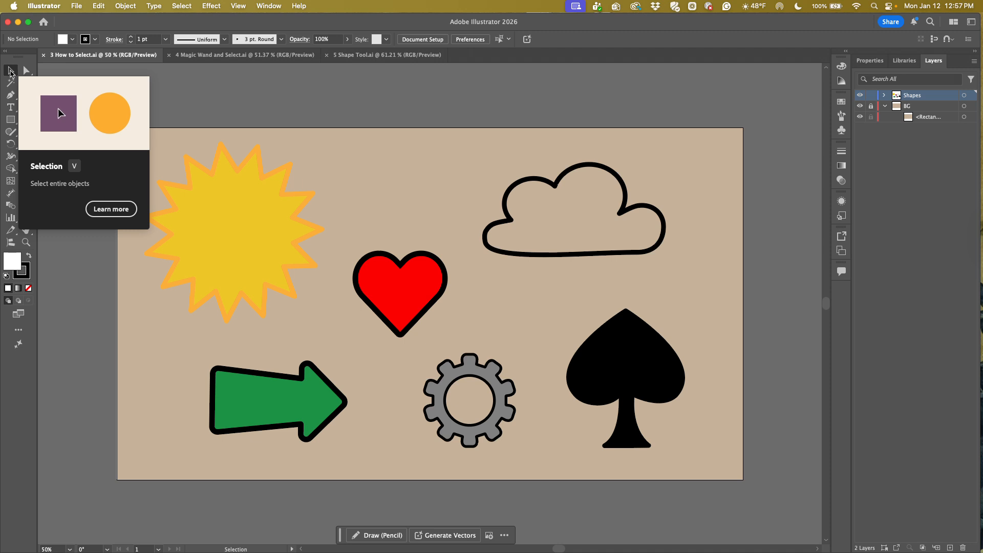
{"action": "left_click", "coordinate": [43, 6]}
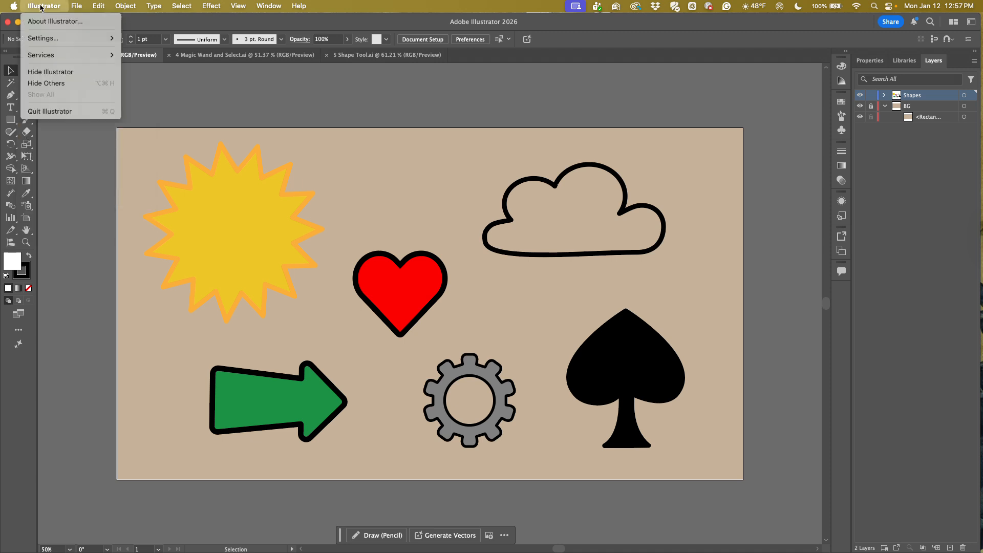
{"action": "mouse_move", "coordinate": [44, 40]}
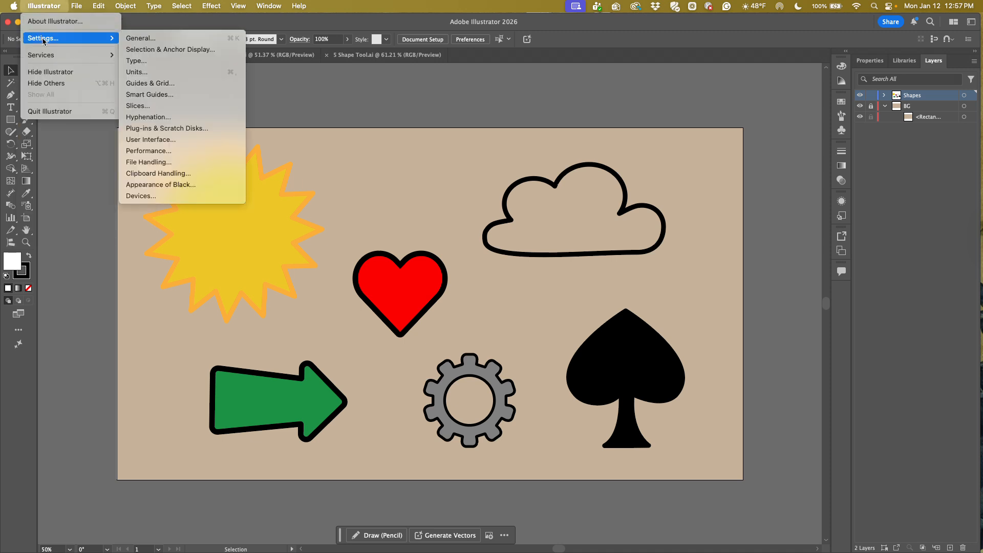
{"action": "left_click", "coordinate": [137, 39]}
{"action": "left_click", "coordinate": [595, 189]}
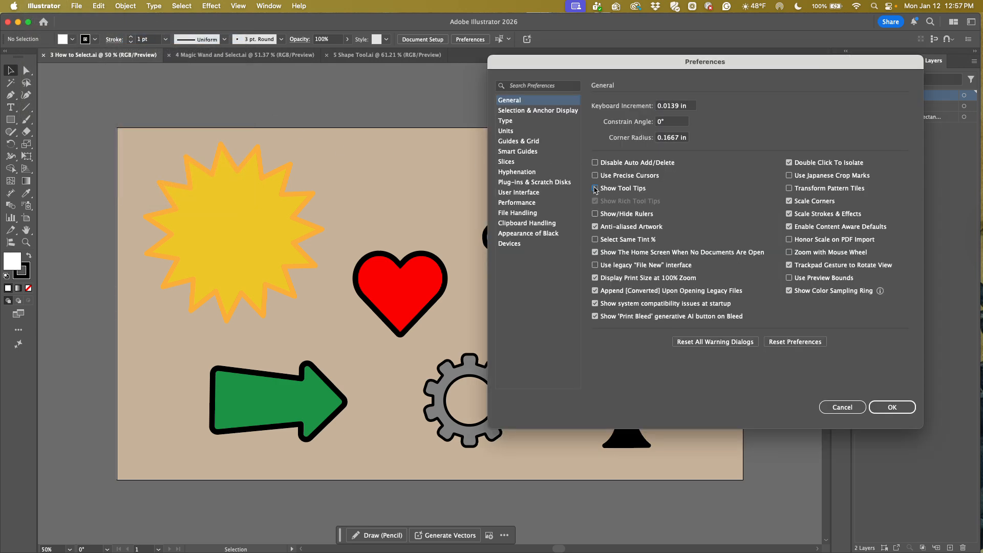
{"action": "left_click", "coordinate": [891, 407]}
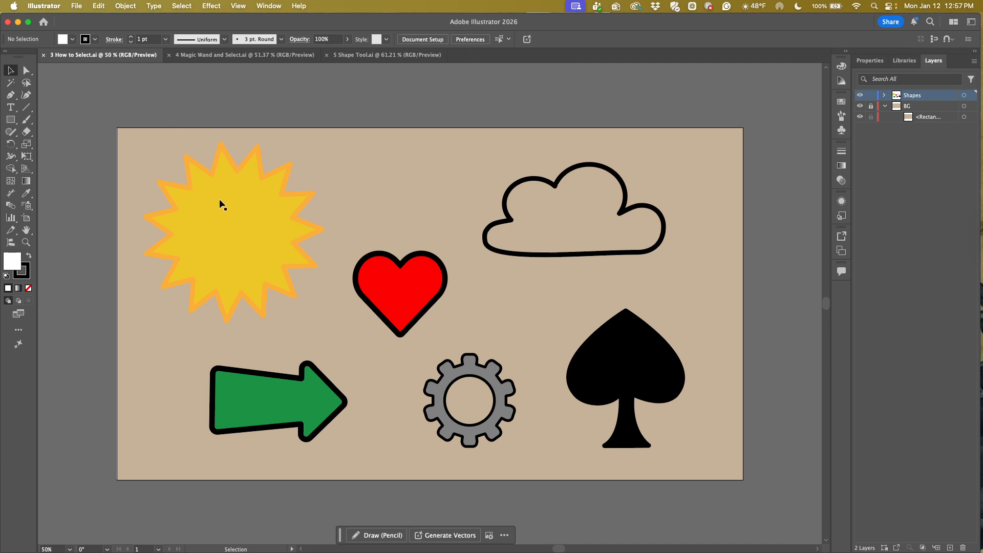
Select the sun, heart, arrow, gear and spade one by one by their fills, and try the cloud's empty interior.
{"action": "left_click", "coordinate": [228, 222]}
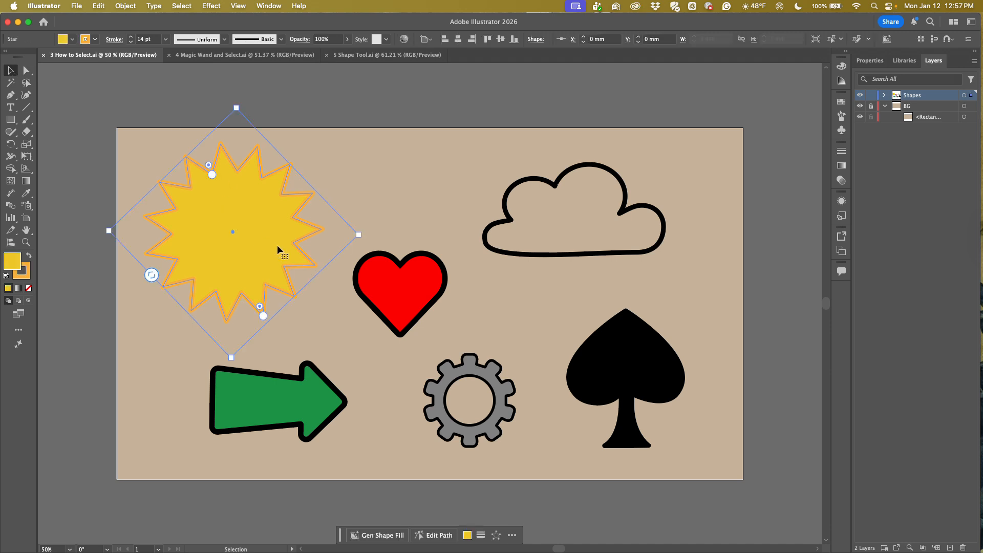
{"action": "left_click", "coordinate": [400, 294]}
{"action": "left_click", "coordinate": [292, 391]}
{"action": "left_click", "coordinate": [448, 417]}
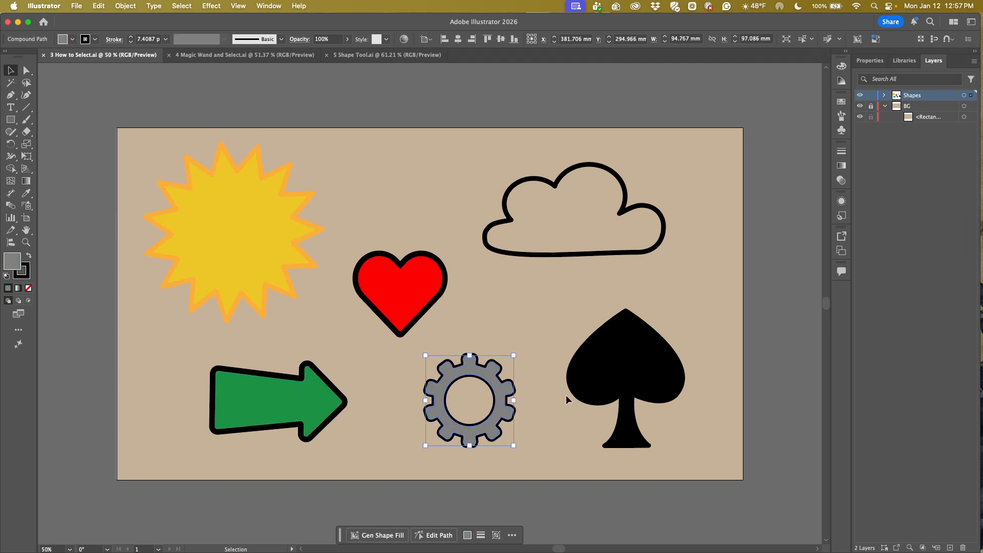
{"action": "left_click", "coordinate": [604, 376]}
{"action": "left_click", "coordinate": [574, 207]}
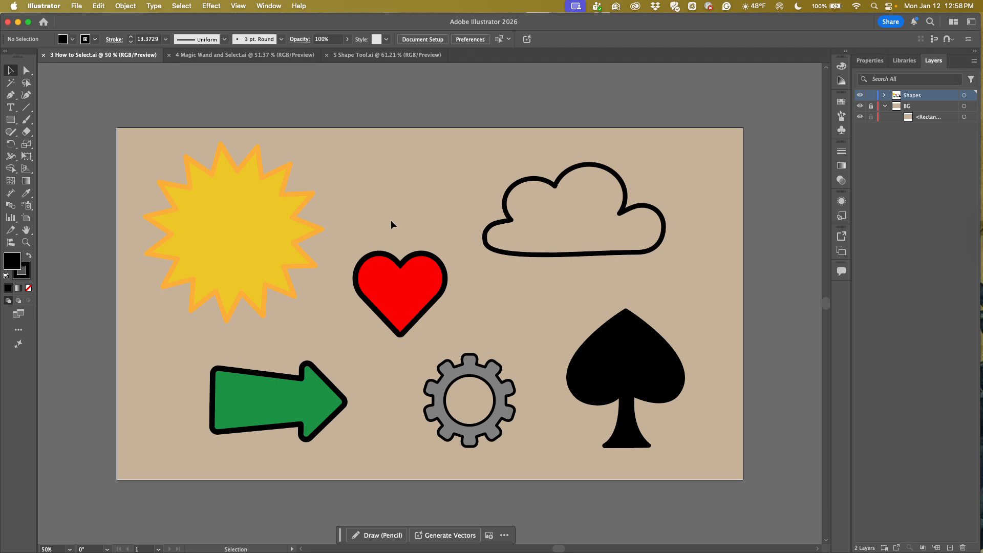
Select the five filled shapes in turn again, try the cloud's unfilled interior, and select the cloud by its outline.
{"action": "left_click", "coordinate": [233, 241]}
{"action": "left_click", "coordinate": [388, 300]}
{"action": "left_click", "coordinate": [292, 414]}
{"action": "left_click", "coordinate": [476, 439]}
{"action": "left_click", "coordinate": [631, 380]}
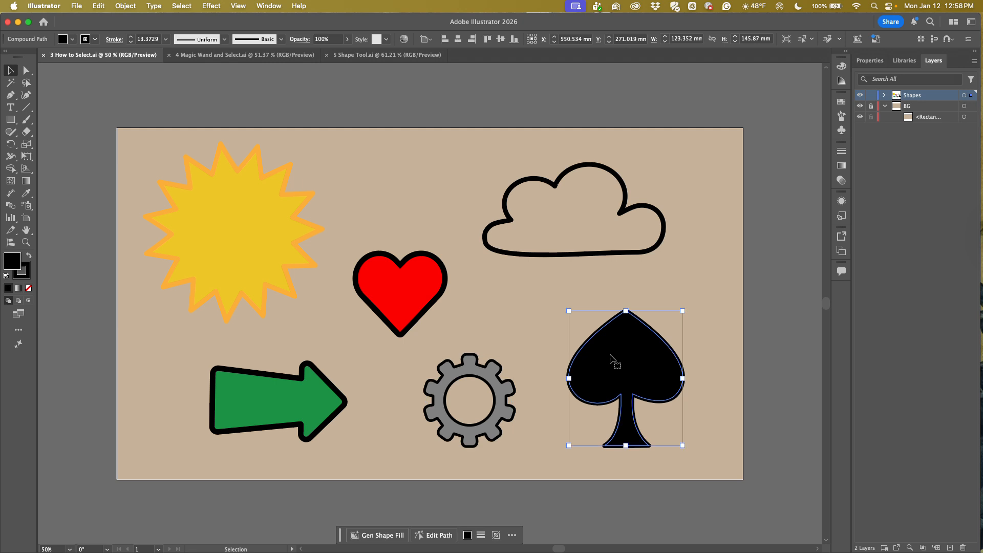
{"action": "left_click", "coordinate": [550, 216]}
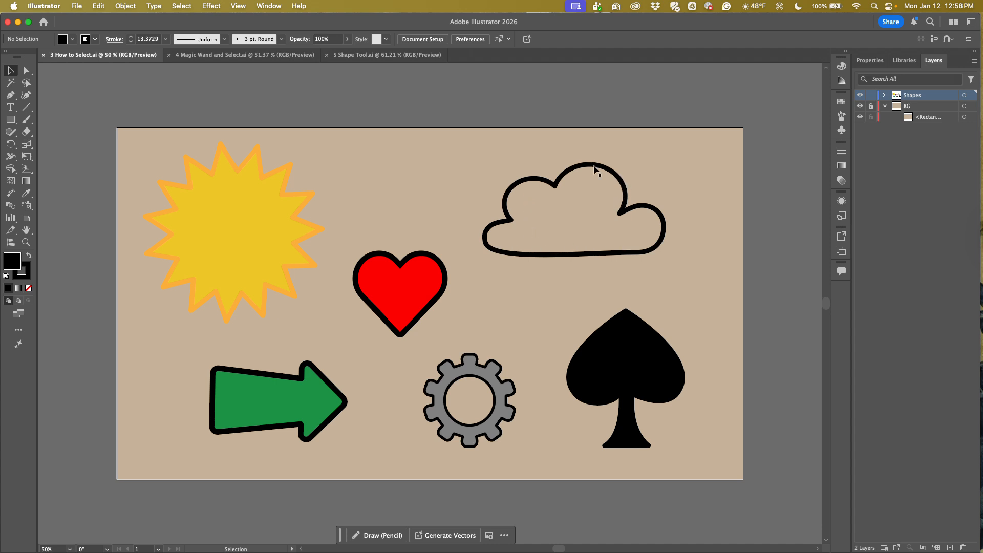
{"action": "left_click", "coordinate": [538, 181]}
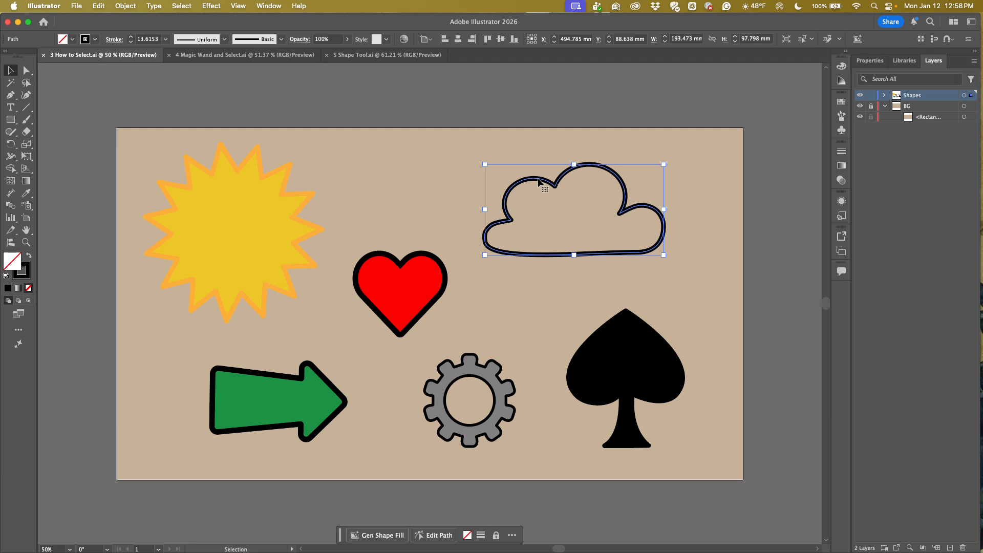
Select the sun, heart, arrow, gear and spade individually by their fills and the cloud by its stroke.
{"action": "left_click", "coordinate": [243, 235]}
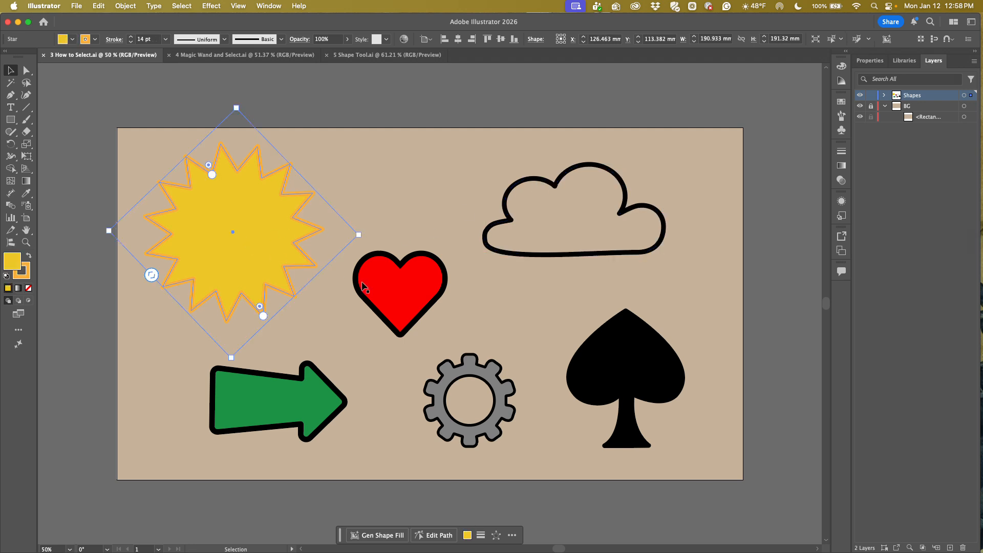
{"action": "left_click", "coordinate": [401, 309]}
{"action": "left_click", "coordinate": [315, 423]}
{"action": "left_click", "coordinate": [442, 416]}
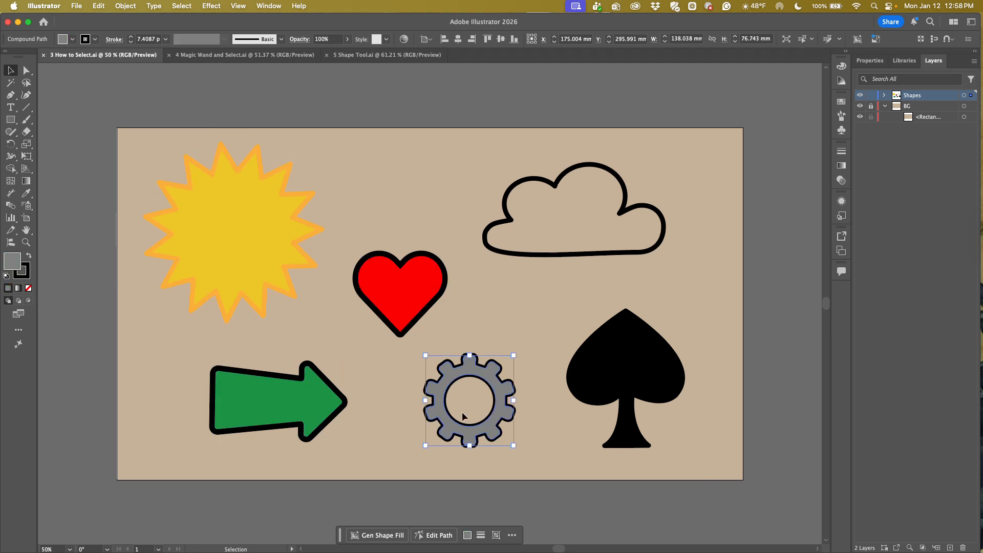
{"action": "left_click", "coordinate": [619, 379]}
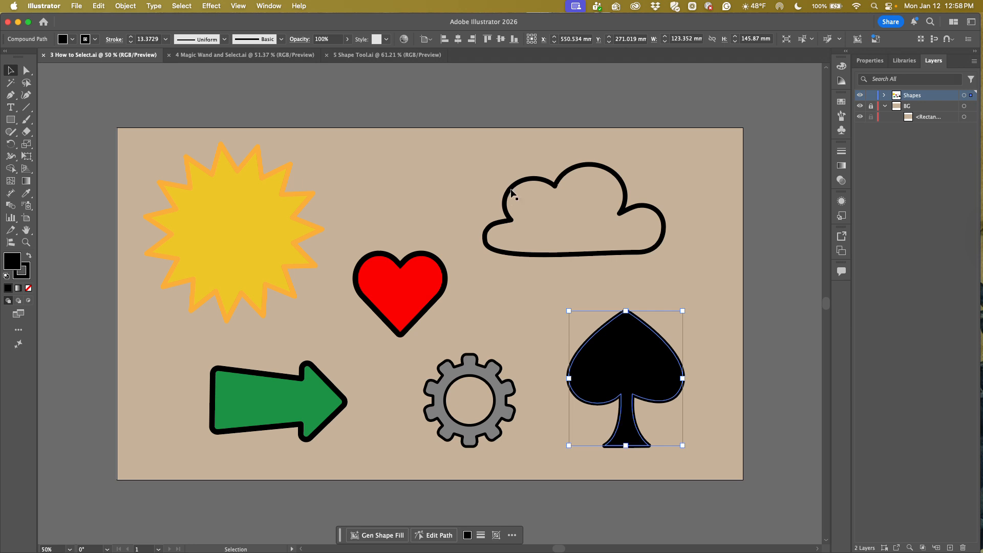
{"action": "left_click", "coordinate": [511, 191]}
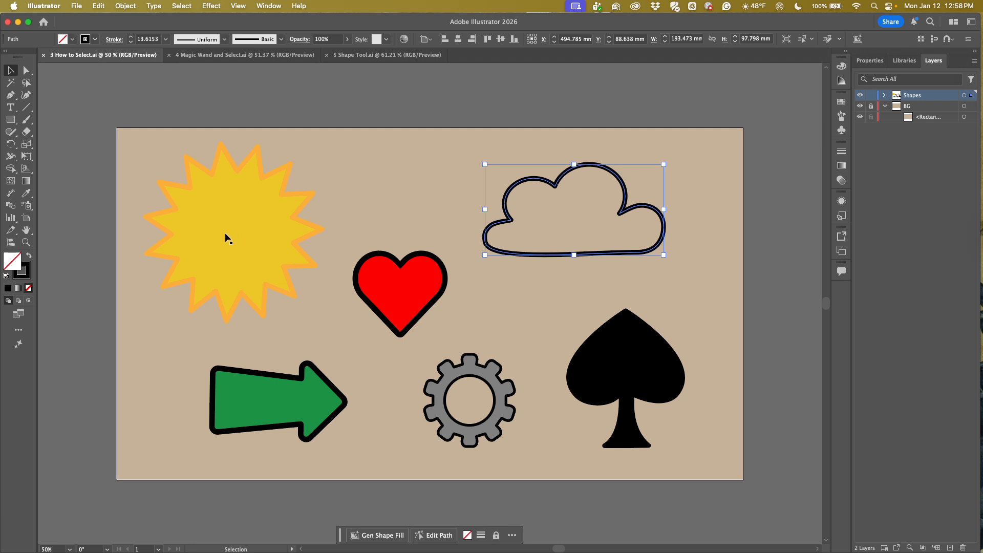
With the Direct Selection tool, show the anchor points of the sun, heart and arrow, select the cloud's upper-left outline segment, and deselect.
{"action": "left_click", "coordinate": [27, 72]}
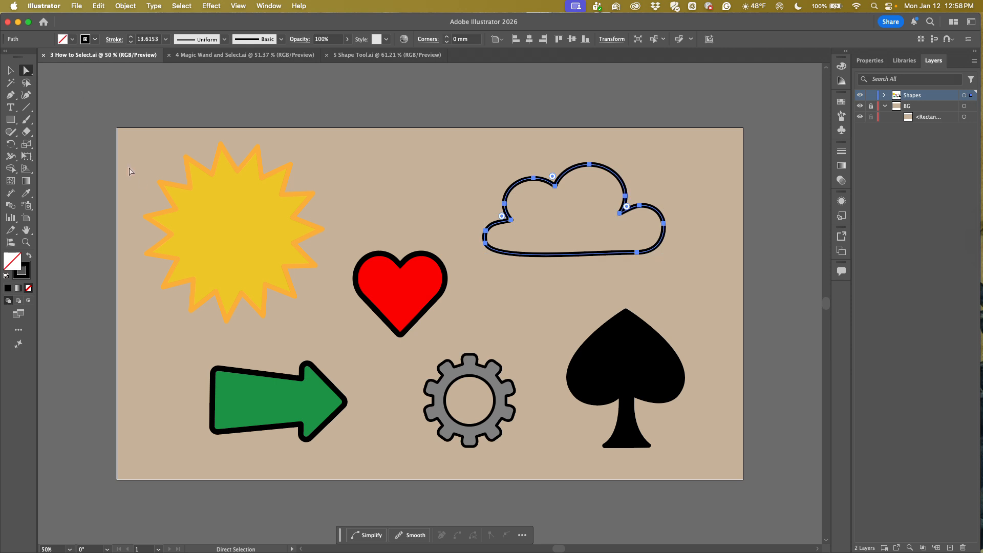
{"action": "left_click", "coordinate": [229, 237]}
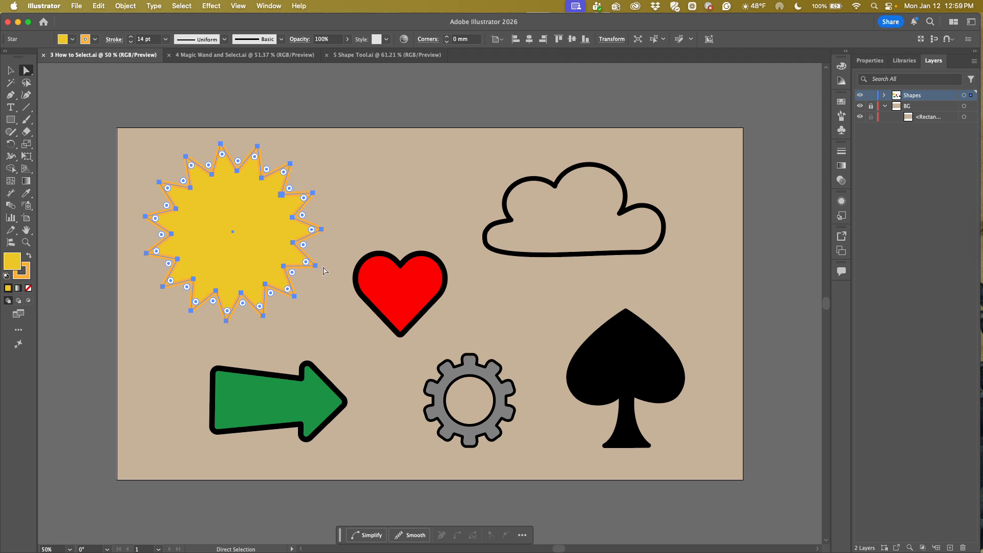
{"action": "left_click", "coordinate": [363, 296]}
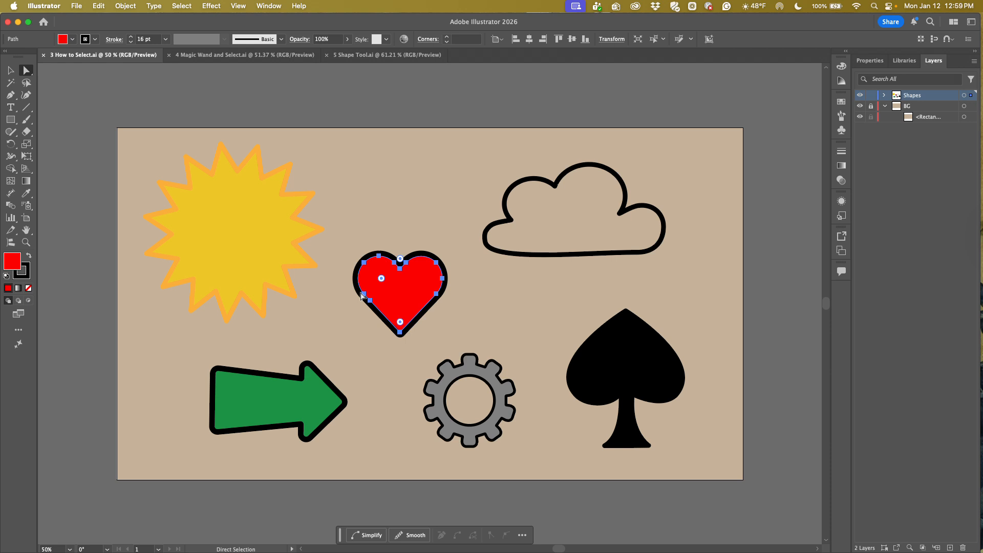
{"action": "left_click", "coordinate": [337, 395]}
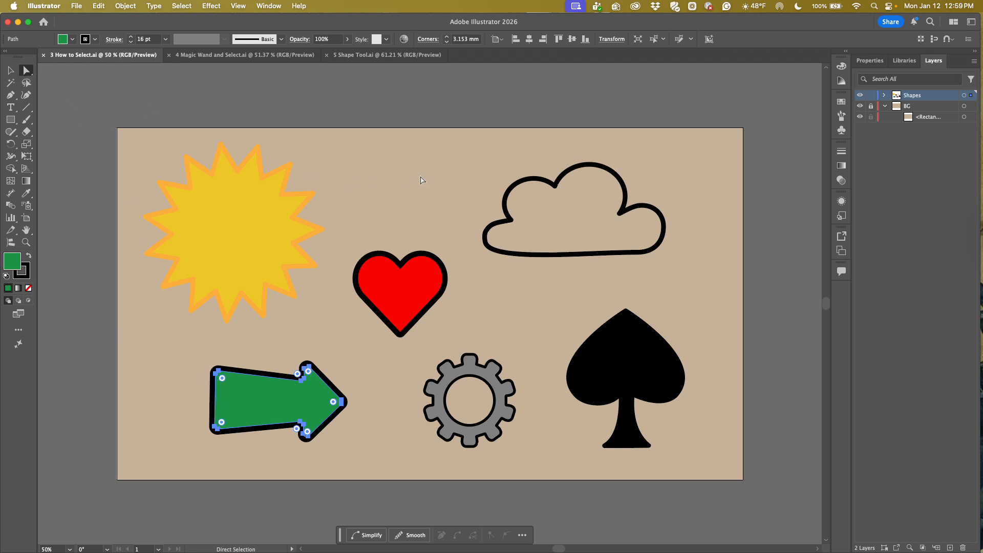
{"action": "left_click", "coordinate": [514, 183]}
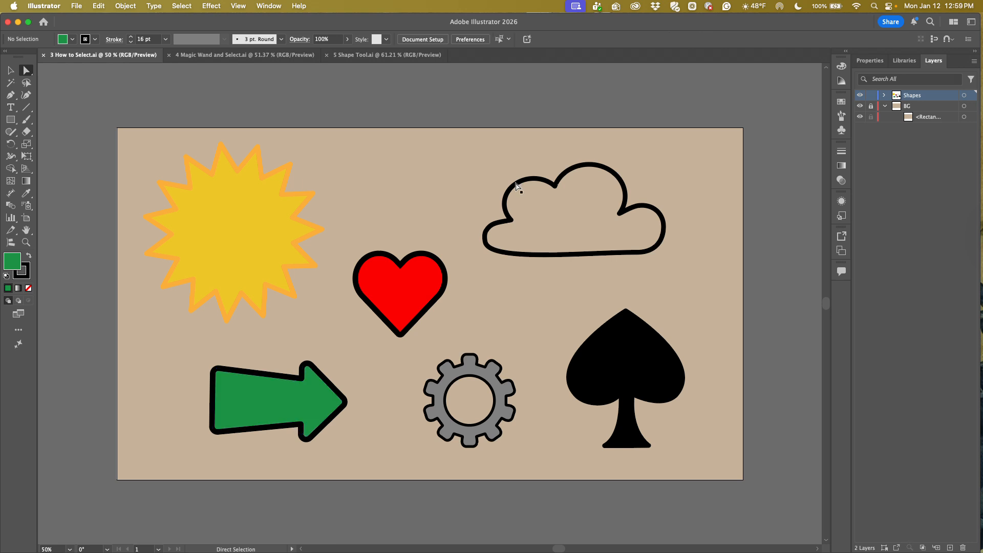
{"action": "left_click", "coordinate": [516, 186]}
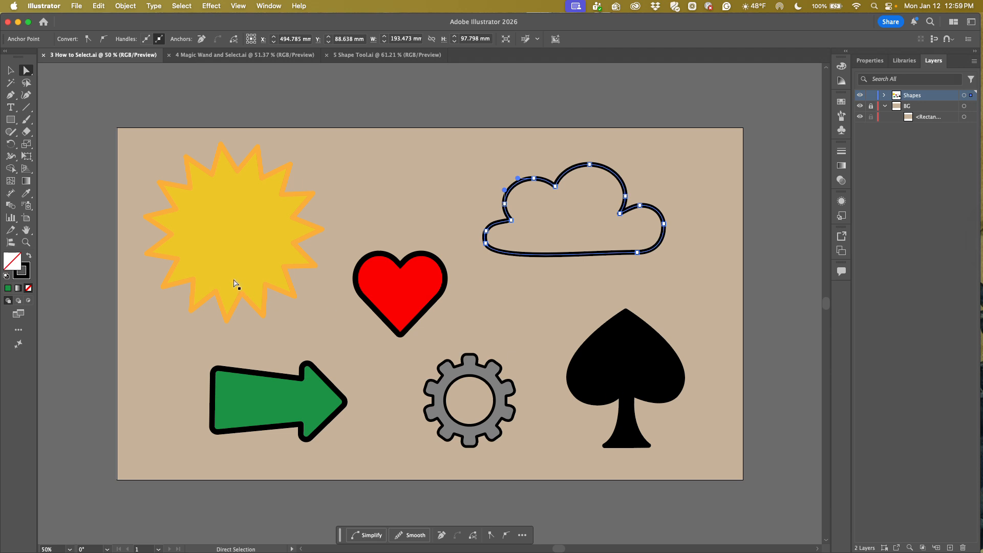
{"action": "left_click", "coordinate": [136, 120]}
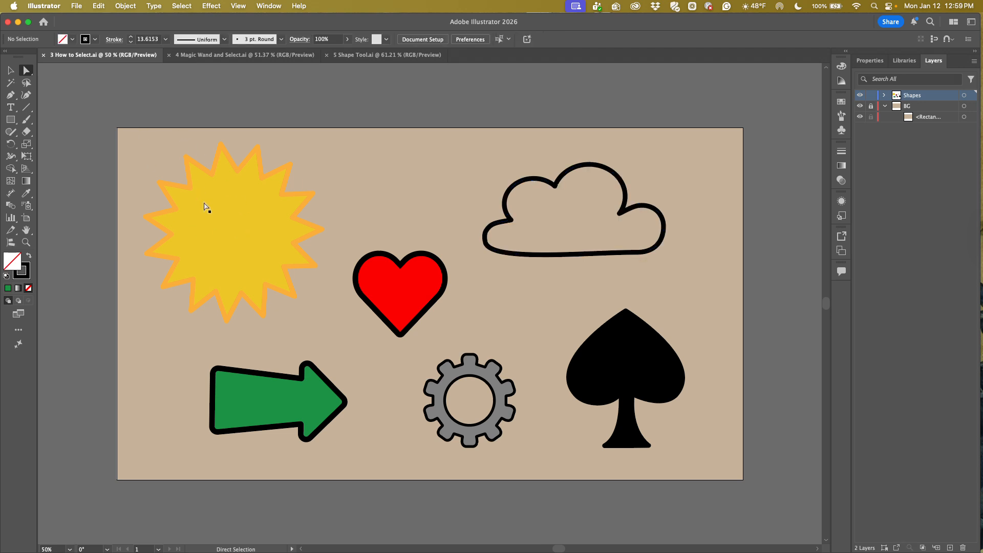
Return to the Selection tool and select the sun, the heart and the cloud as whole objects in turn.
{"action": "key", "text": "v"}
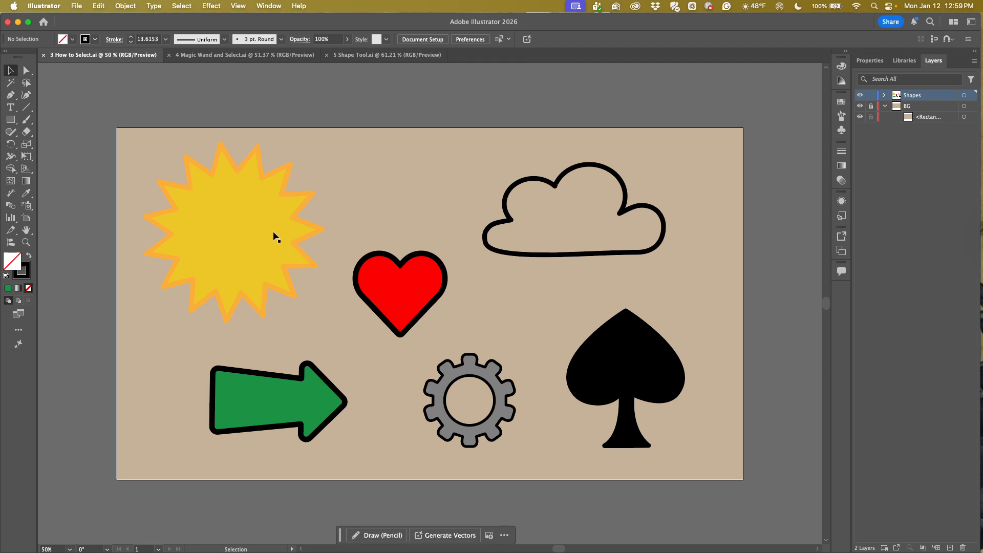
{"action": "left_click", "coordinate": [221, 231]}
{"action": "left_click", "coordinate": [394, 292]}
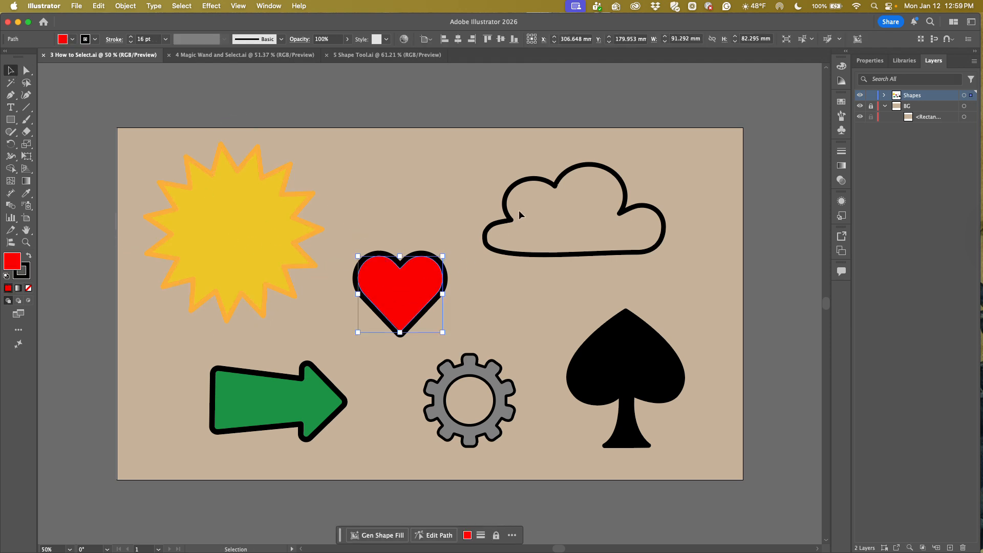
{"action": "left_click", "coordinate": [506, 218]}
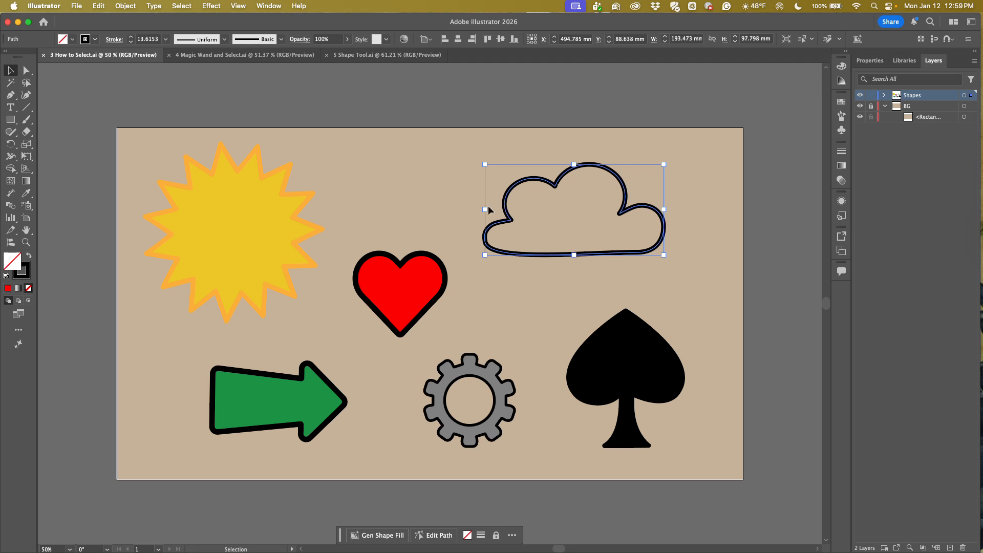
Select the sun, heart and gear together, remove the gear from the selection, and deselect everything.
{"action": "left_click", "coordinate": [238, 228]}
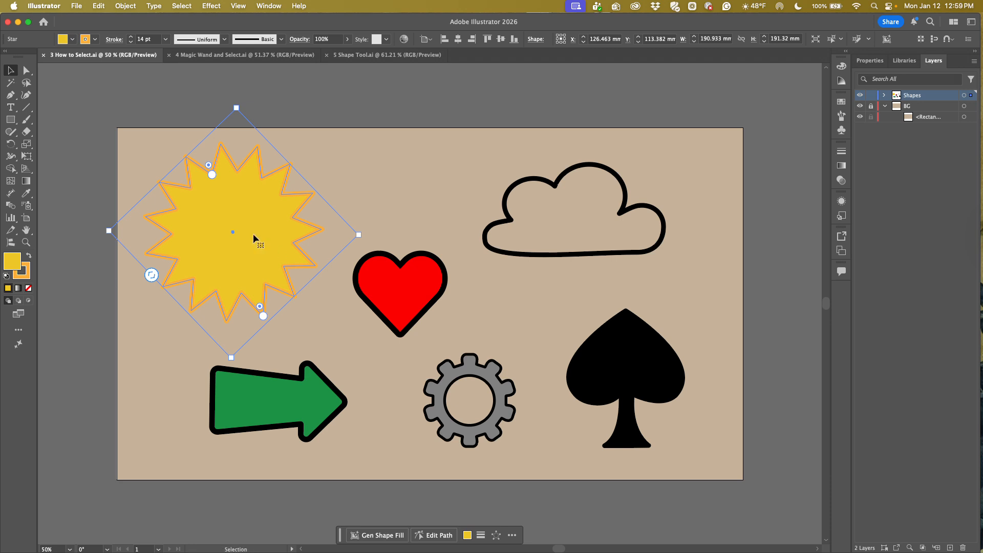
{"action": "left_click", "coordinate": [378, 257], "text": "shift"}
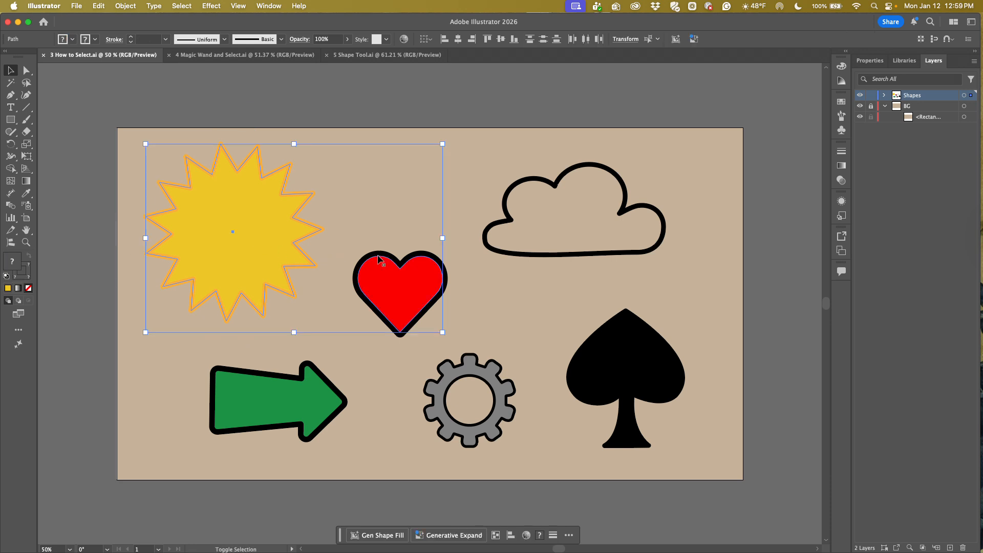
{"action": "left_click", "coordinate": [456, 382], "text": "shift"}
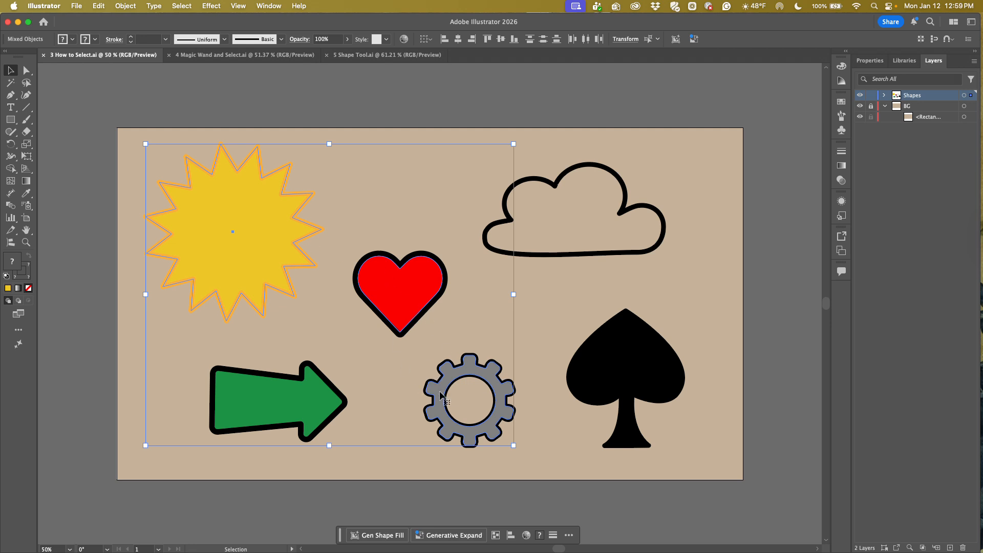
{"action": "left_click", "coordinate": [439, 396], "text": "shift"}
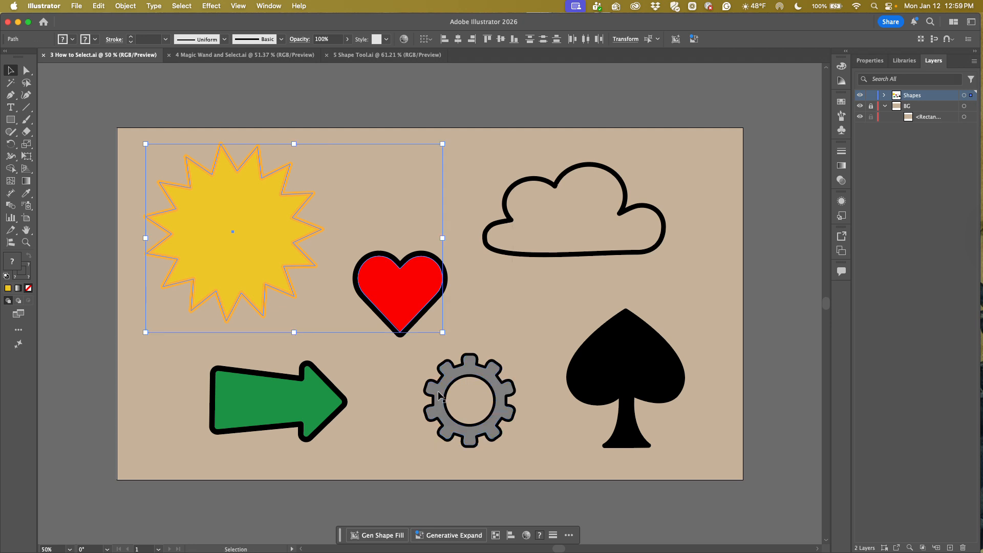
{"action": "left_click", "coordinate": [388, 362]}
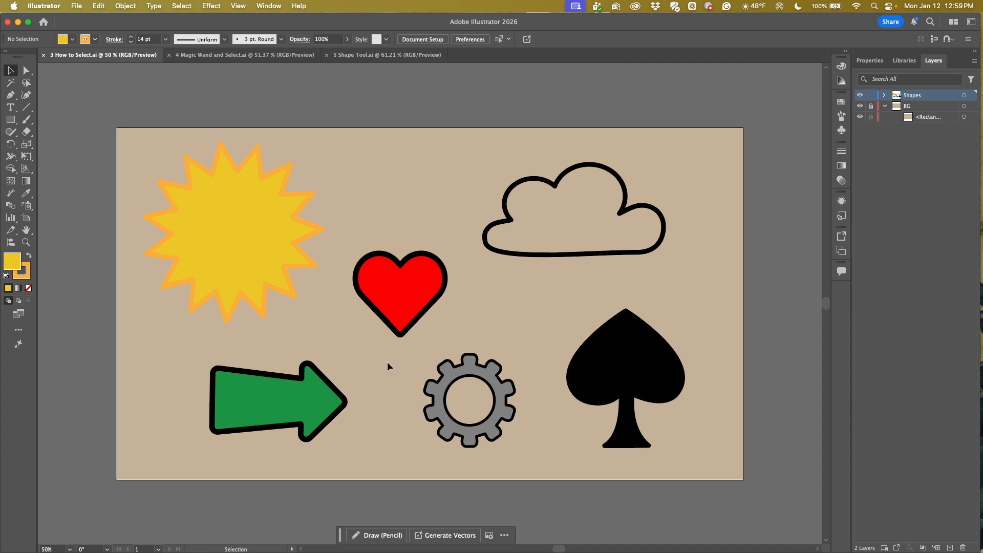
Move the heart so it overlaps behind the sun's lower-right edge, and select both shapes with a marquee.
{"action": "left_click_drag", "start_coordinate": [398, 295], "coordinate": [327, 280]}
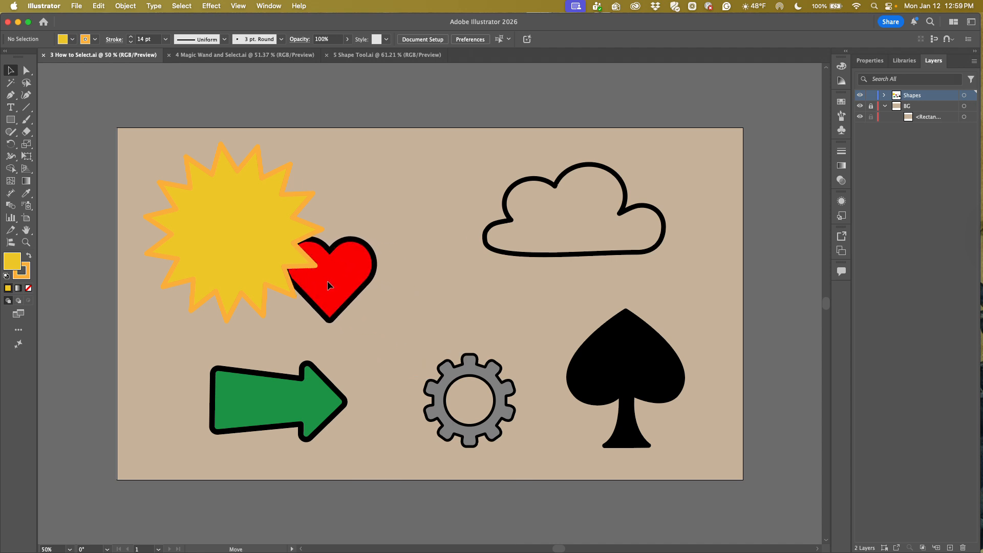
{"action": "left_click", "coordinate": [408, 334]}
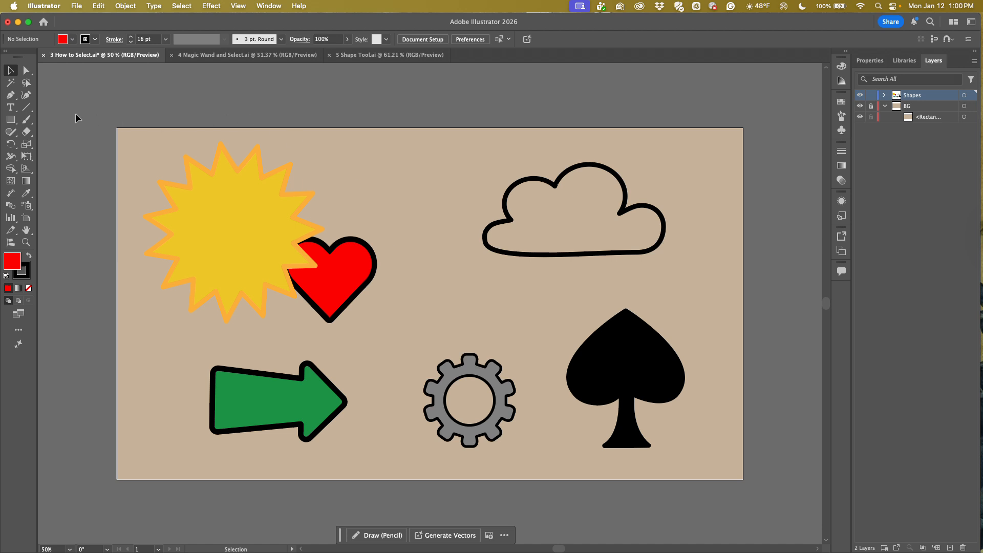
{"action": "left_click_drag", "start_coordinate": [170, 186], "coordinate": [358, 322]}
{"action": "left_click_drag", "start_coordinate": [414, 338], "coordinate": [415, 338]}
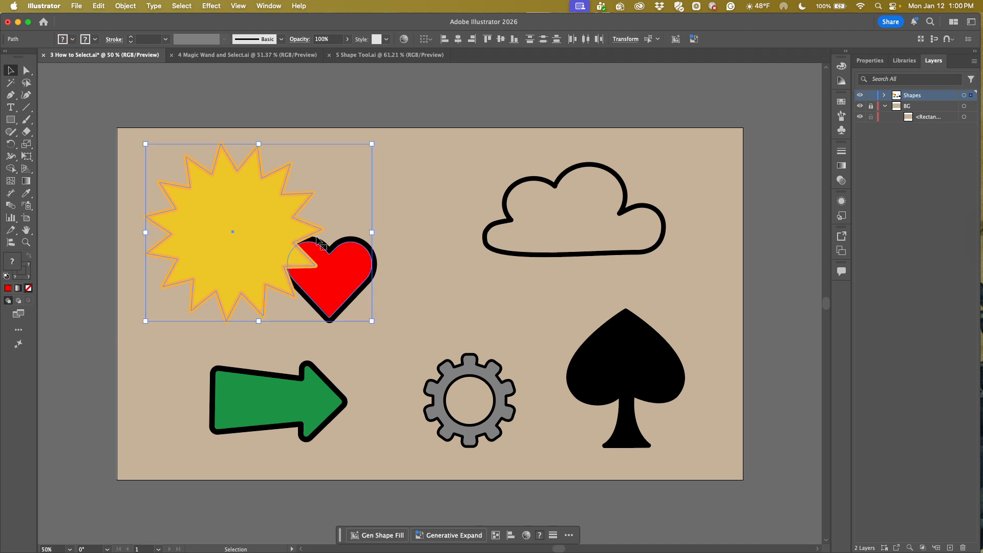
Clear the current selection, select the cloud and the spade together with a marquee, and deselect them.
{"action": "left_click", "coordinate": [432, 166]}
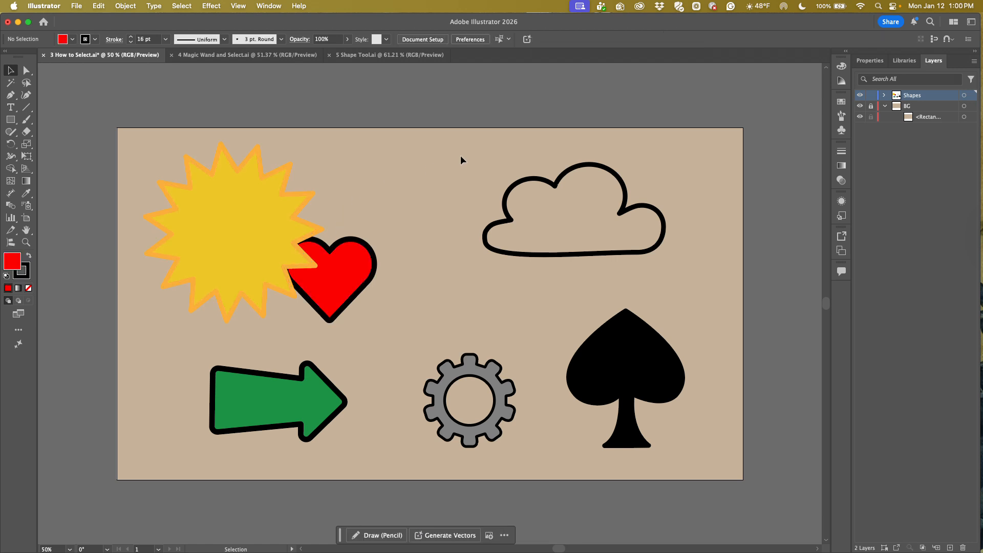
{"action": "left_click_drag", "start_coordinate": [483, 95], "coordinate": [669, 334]}
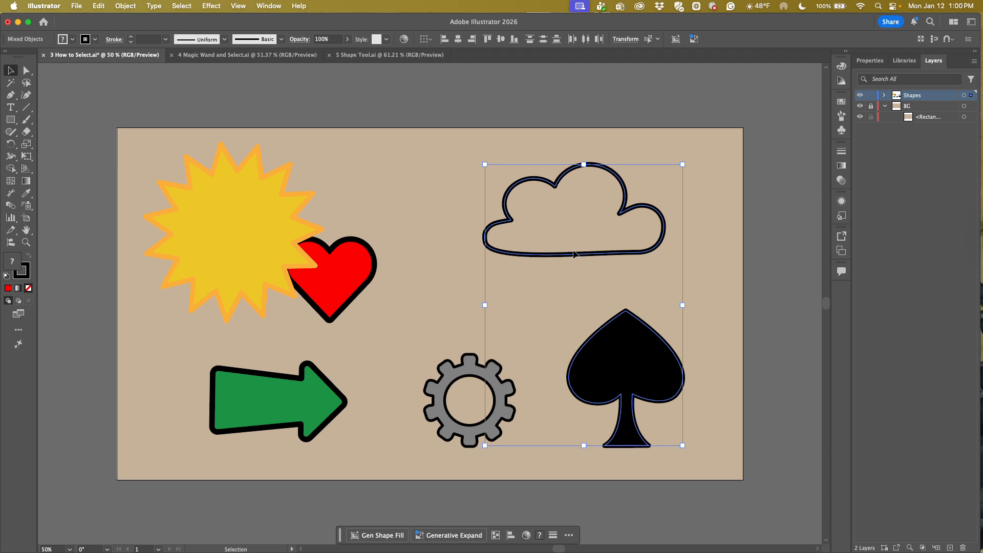
{"action": "left_click", "coordinate": [427, 155]}
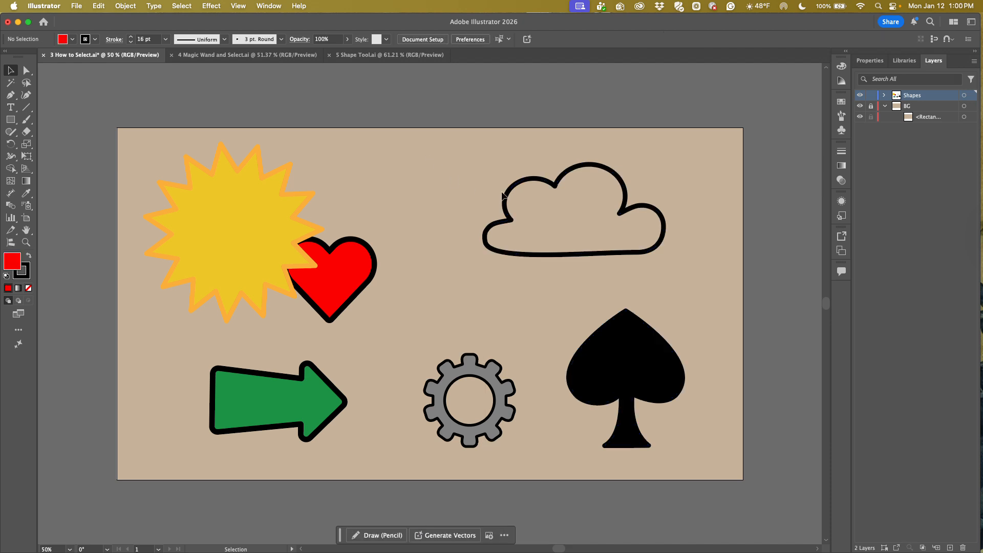
Move the heart clear of the sun, then marquee-select the sun, heart and arrow together and deselect them.
{"action": "left_click", "coordinate": [343, 281]}
{"action": "left_click_drag", "start_coordinate": [343, 282], "coordinate": [403, 288]}
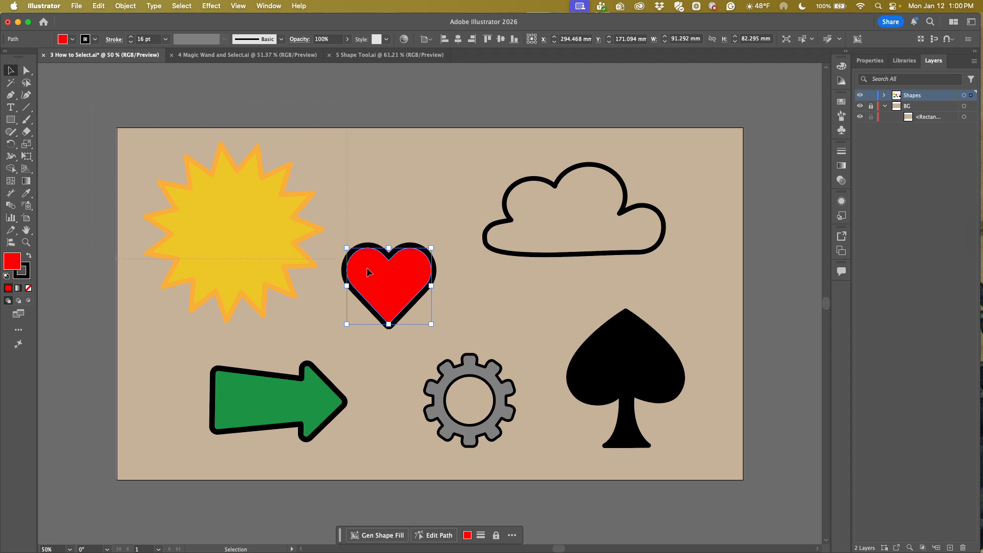
{"action": "left_click_drag", "start_coordinate": [449, 300], "coordinate": [299, 250]}
{"action": "left_click", "coordinate": [89, 264]}
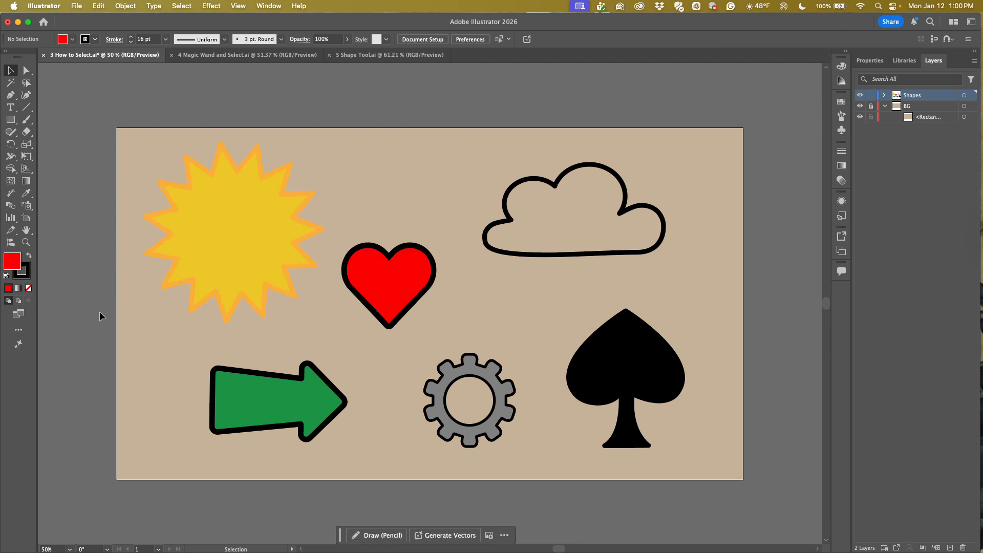
{"action": "left_click_drag", "start_coordinate": [389, 398], "coordinate": [390, 408]}
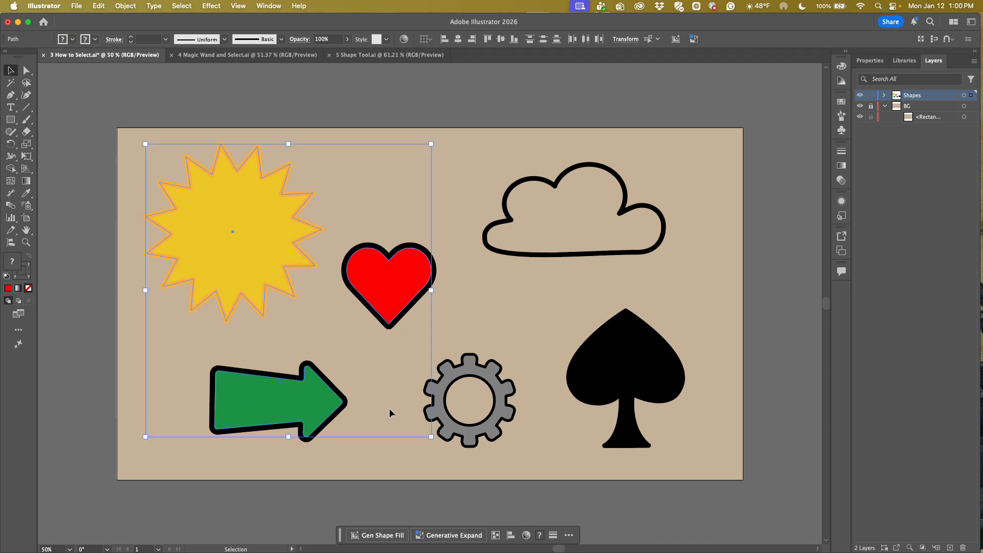
{"action": "left_click", "coordinate": [65, 198]}
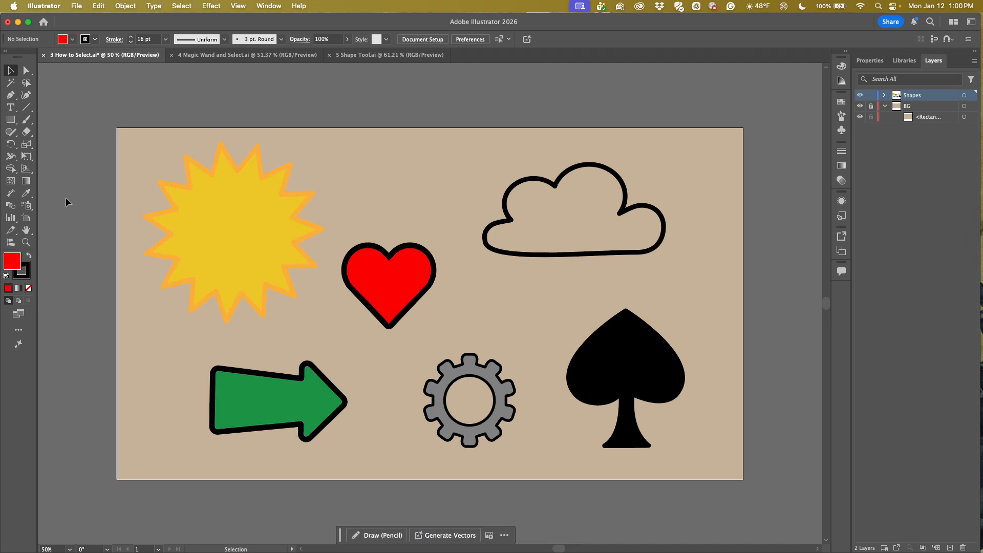
With the Magic Wand tool, select the sun, the heart, the arrow and the sun again in turn, and deselect.
{"action": "left_click", "coordinate": [11, 84]}
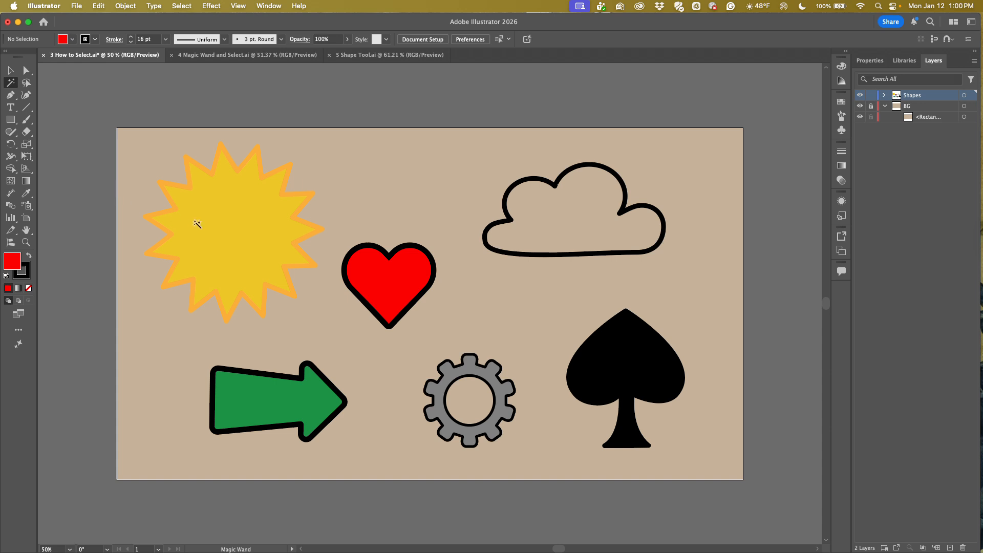
{"action": "left_click", "coordinate": [225, 228]}
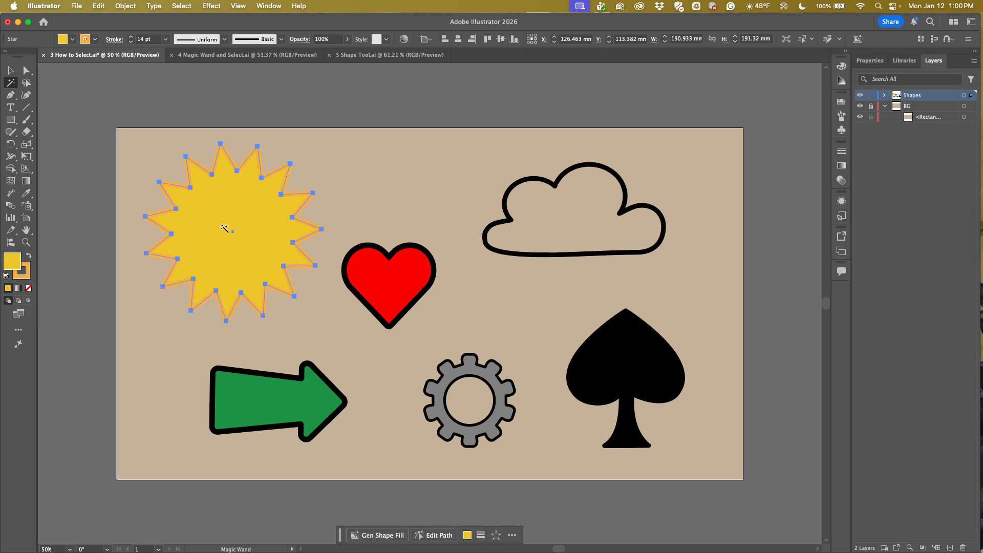
{"action": "left_click", "coordinate": [381, 286]}
{"action": "left_click", "coordinate": [311, 411]}
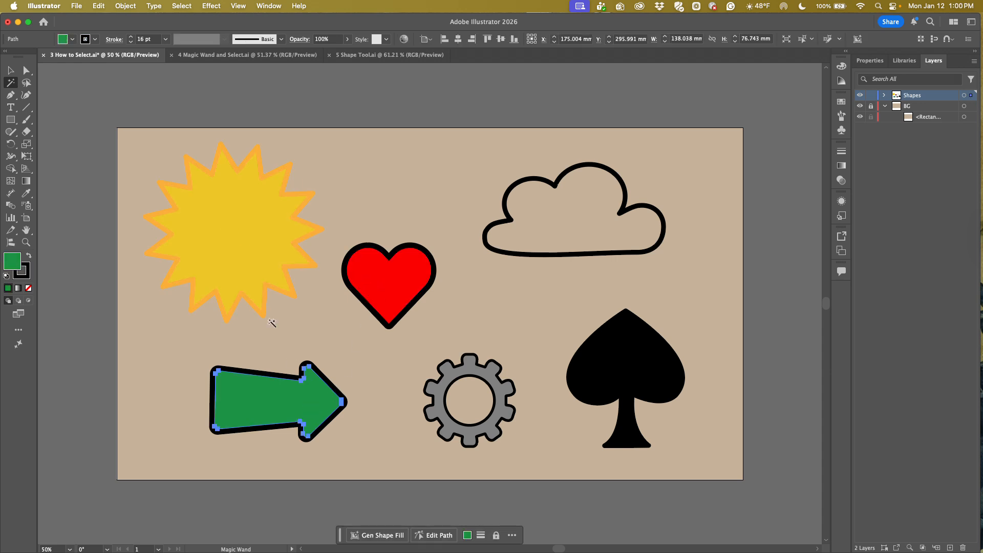
{"action": "left_click", "coordinate": [233, 222]}
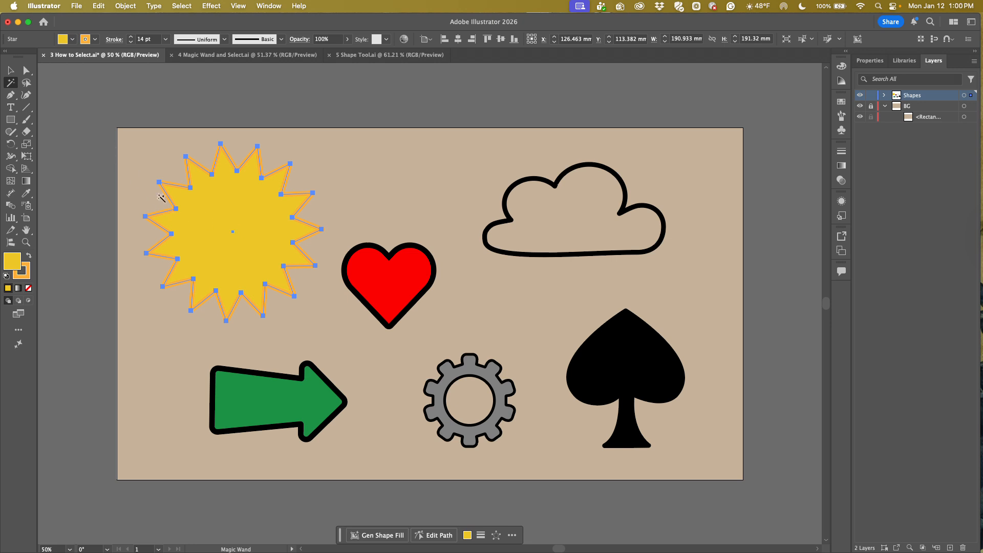
{"action": "left_click", "coordinate": [136, 186]}
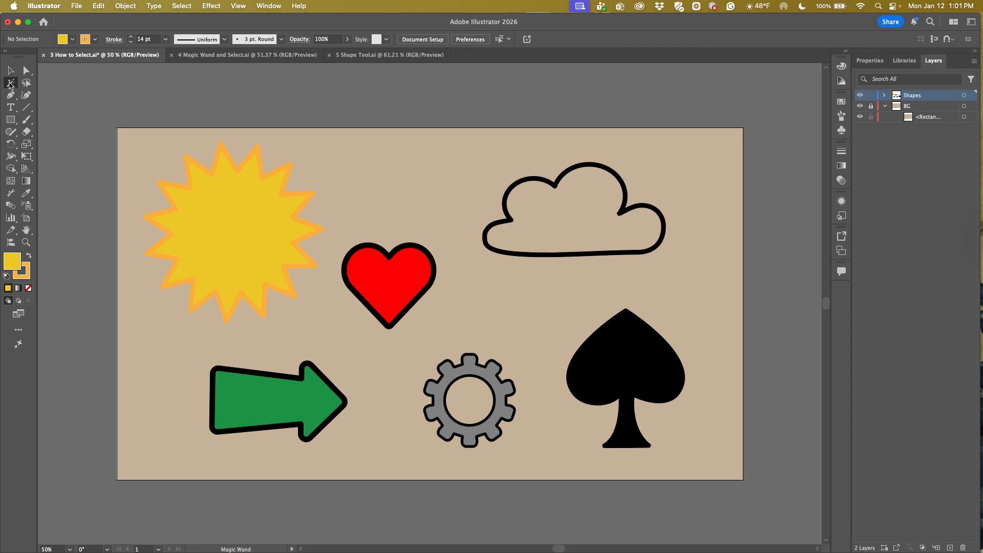
Show the Magic Wand options and place them near the artboard's upper-left corner, mostly clear of the sun.
{"action": "double_click", "coordinate": [10, 85]}
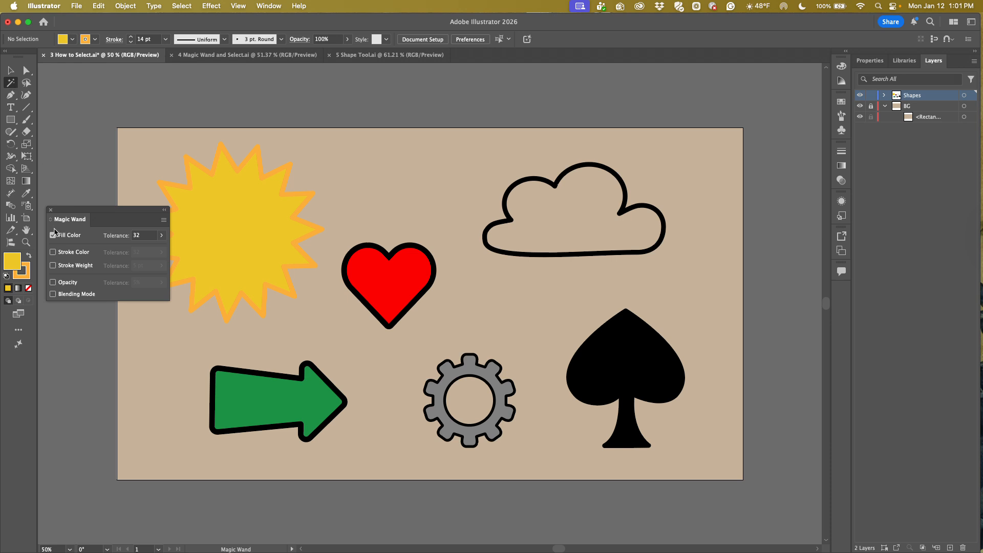
{"action": "left_click", "coordinate": [50, 209]}
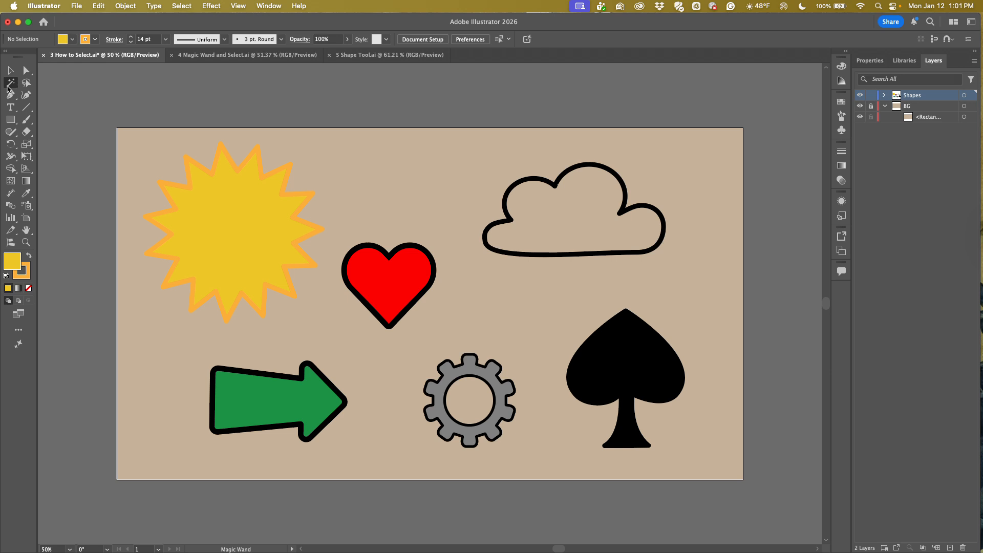
{"action": "double_click", "coordinate": [9, 86]}
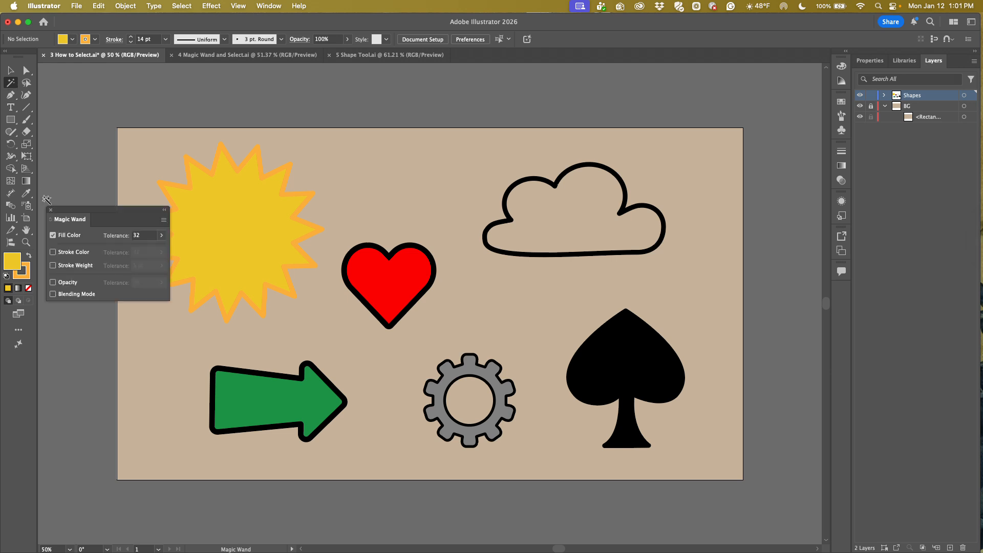
{"action": "left_click_drag", "start_coordinate": [81, 208], "coordinate": [94, 130]}
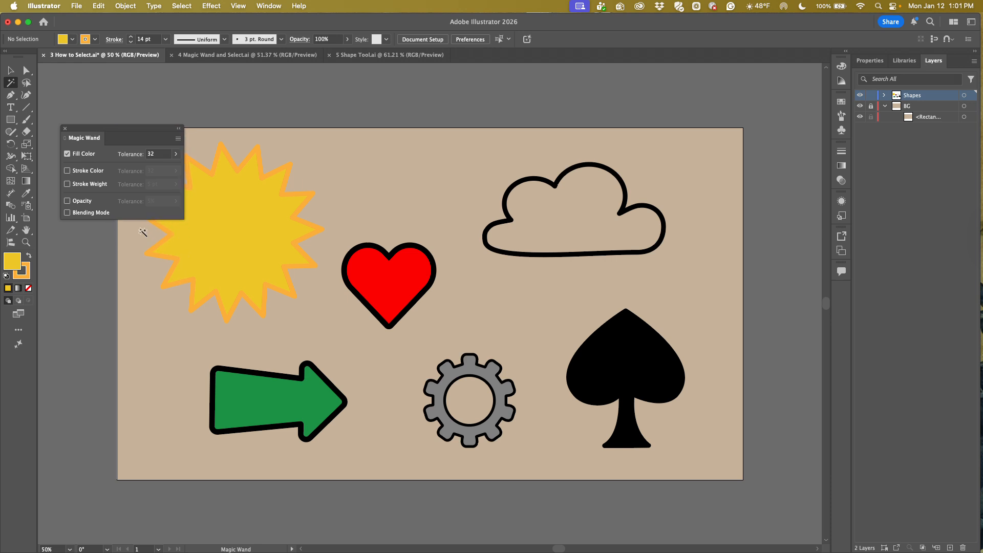
{"action": "left_click_drag", "start_coordinate": [108, 134], "coordinate": [95, 95]}
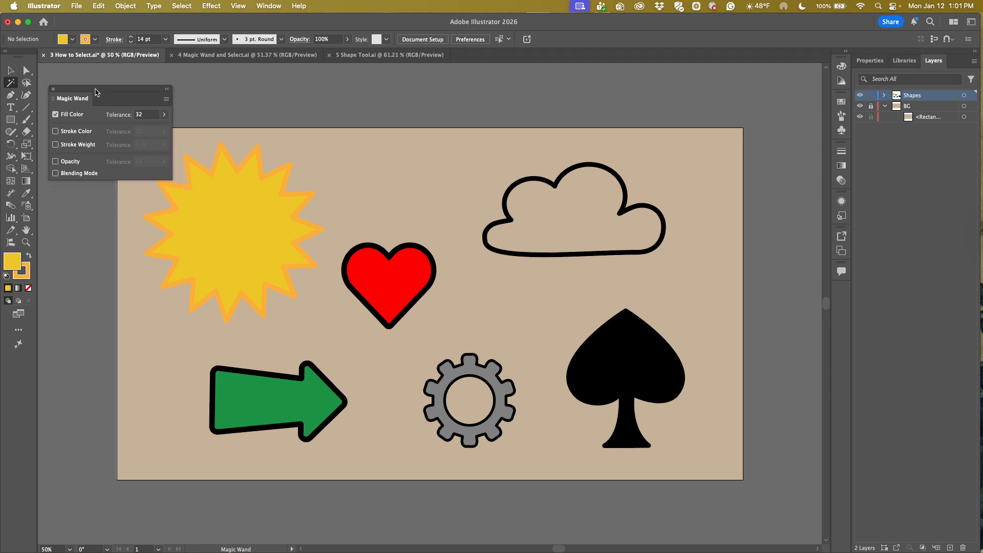
Select the heart with the Magic Wand, copy the sun's fill and stroke onto it with the Eyedropper, and deselect it.
{"action": "left_click", "coordinate": [228, 246]}
{"action": "left_click", "coordinate": [387, 287]}
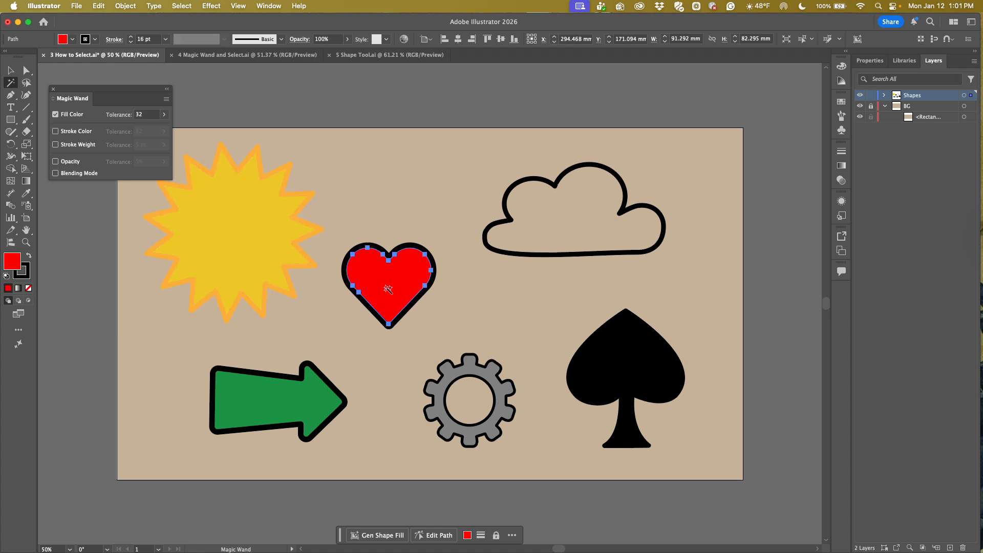
{"action": "key", "text": "i"}
{"action": "left_click", "coordinate": [262, 250]}
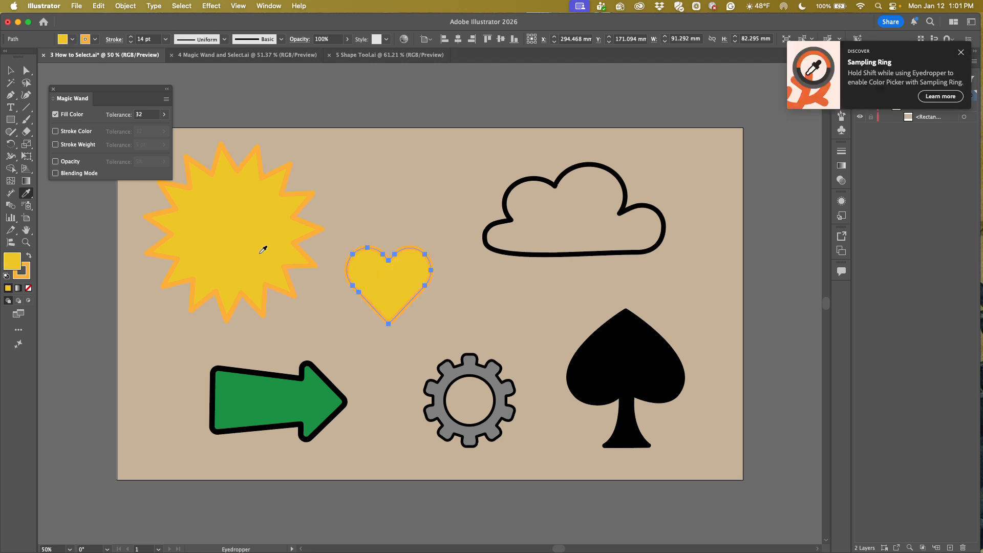
{"action": "key", "text": "v"}
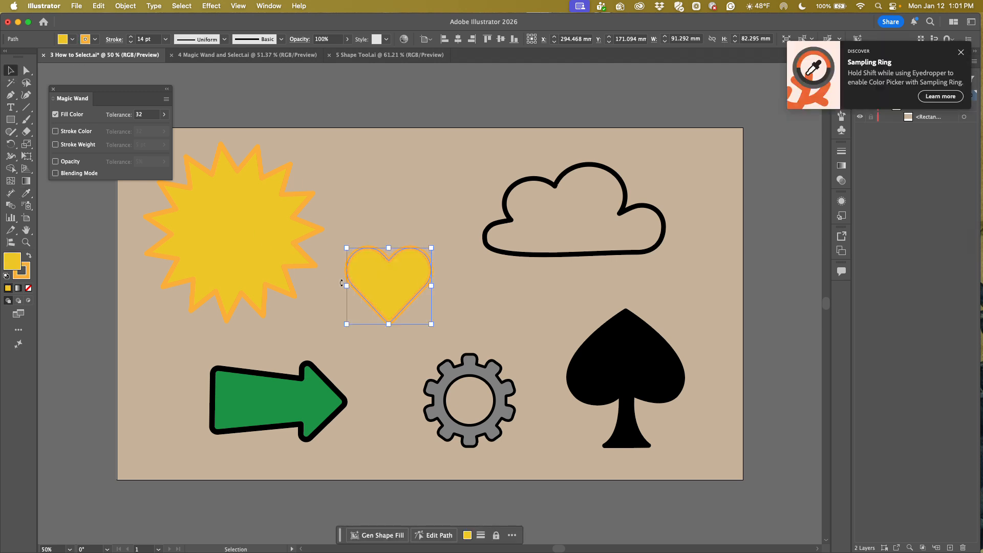
{"action": "left_click", "coordinate": [311, 327]}
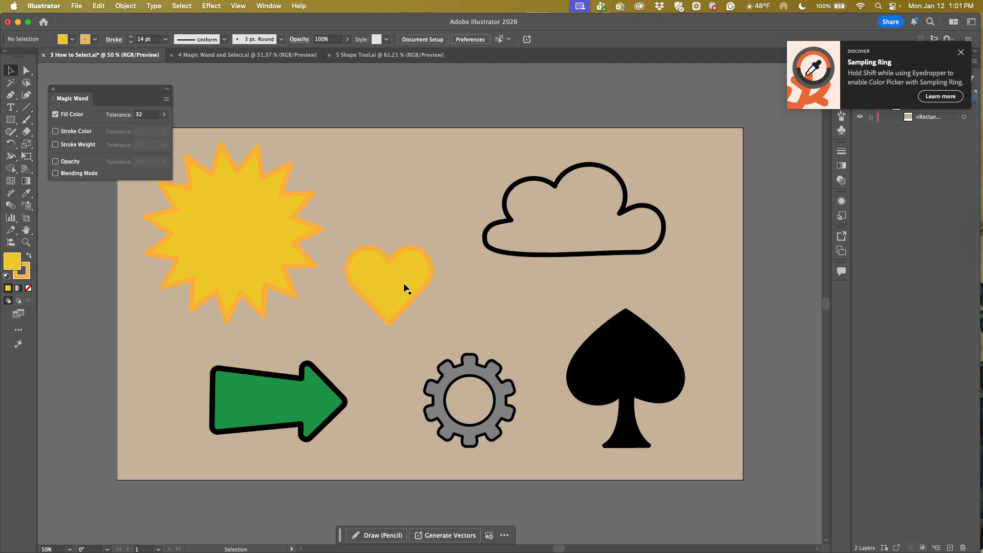
Set the Magic Wand's Fill Color tolerance to 10 and try selecting the sun with the Selection tool.
{"action": "left_click", "coordinate": [254, 240]}
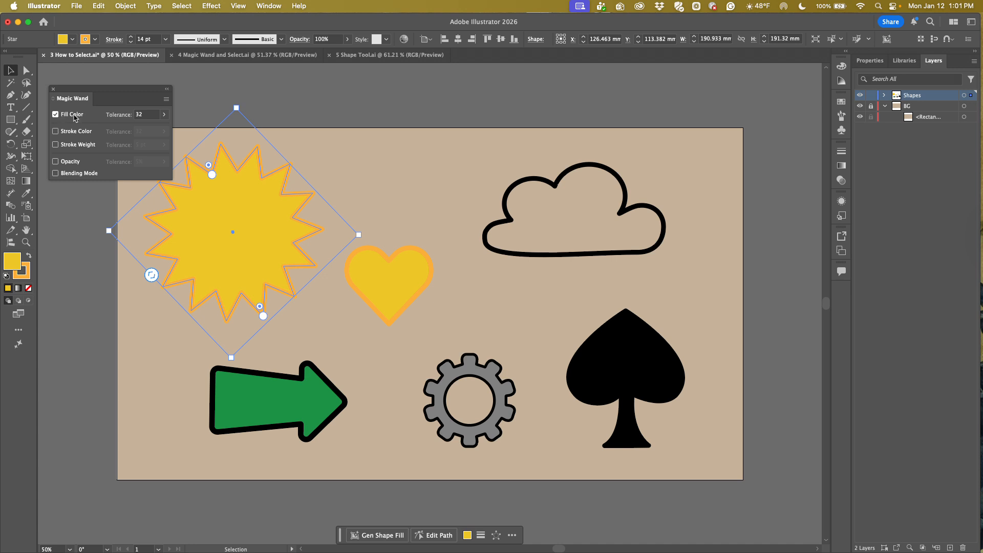
{"action": "left_click", "coordinate": [145, 115]}
{"action": "left_click_drag", "start_coordinate": [145, 115], "coordinate": [132, 114]}
{"action": "type", "text": "10"}
{"action": "key", "text": "Return"}
{"action": "left_click", "coordinate": [306, 124]}
{"action": "left_click", "coordinate": [250, 214]}
Set the Magic Wand's Fill Color tolerance to 50 and try selecting the sun again with the Selection tool.
{"action": "left_click", "coordinate": [149, 115]}
{"action": "type", "text": "50"}
{"action": "left_click", "coordinate": [113, 309]}
{"action": "left_click", "coordinate": [223, 239]}
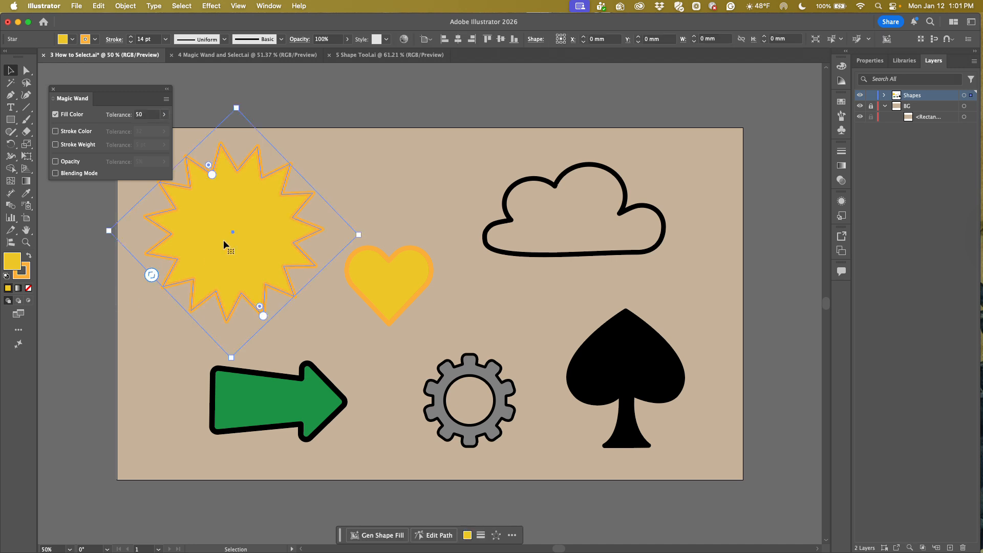
Set the Fill Color tolerance to 100 and use the Magic Wand on the sun to select similarly filled shapes.
{"action": "left_click", "coordinate": [139, 115]}
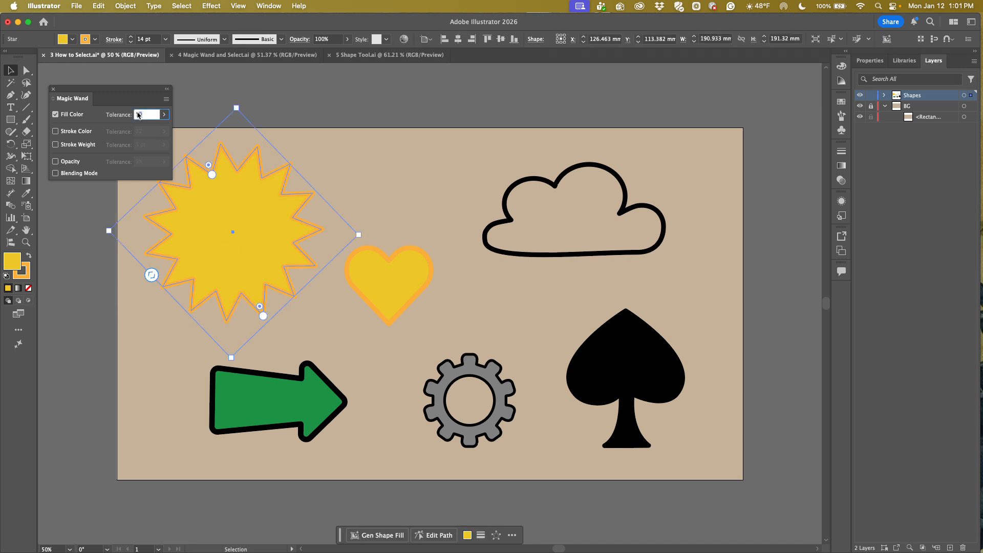
{"action": "type", "text": "100"}
{"action": "key", "text": "Return"}
{"action": "left_click", "coordinate": [11, 83]}
{"action": "left_click", "coordinate": [243, 238]}
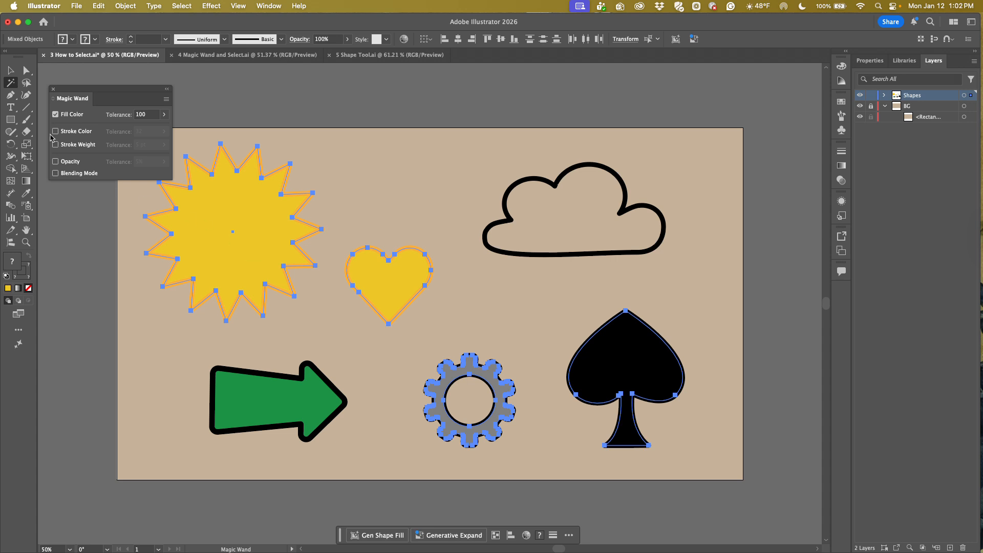
Set the Fill Color tolerance to 10, select the yellow sun and heart with the Magic Wand, and deselect everything.
{"action": "left_click", "coordinate": [139, 116]}
{"action": "type", "text": "10"}
{"action": "left_click", "coordinate": [257, 135]}
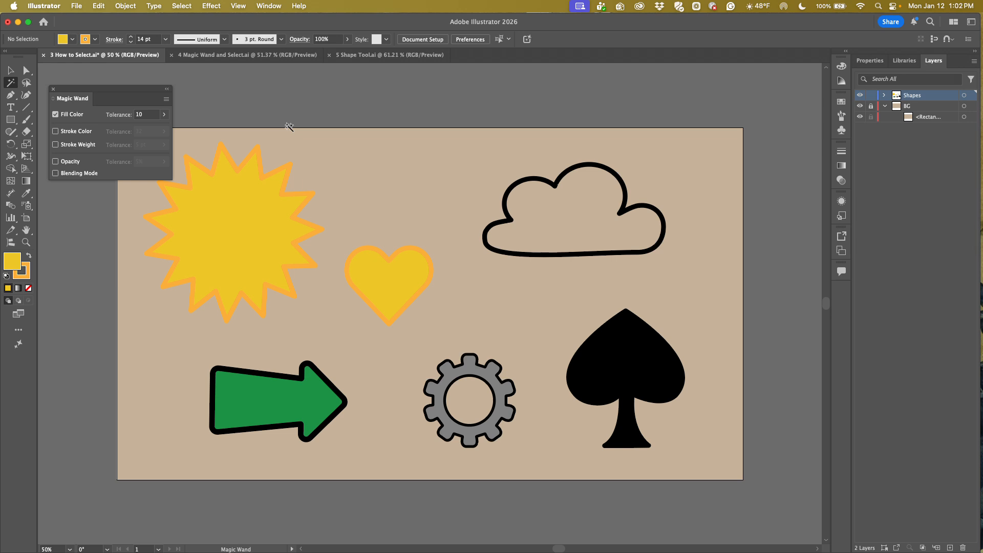
{"action": "left_click", "coordinate": [238, 213]}
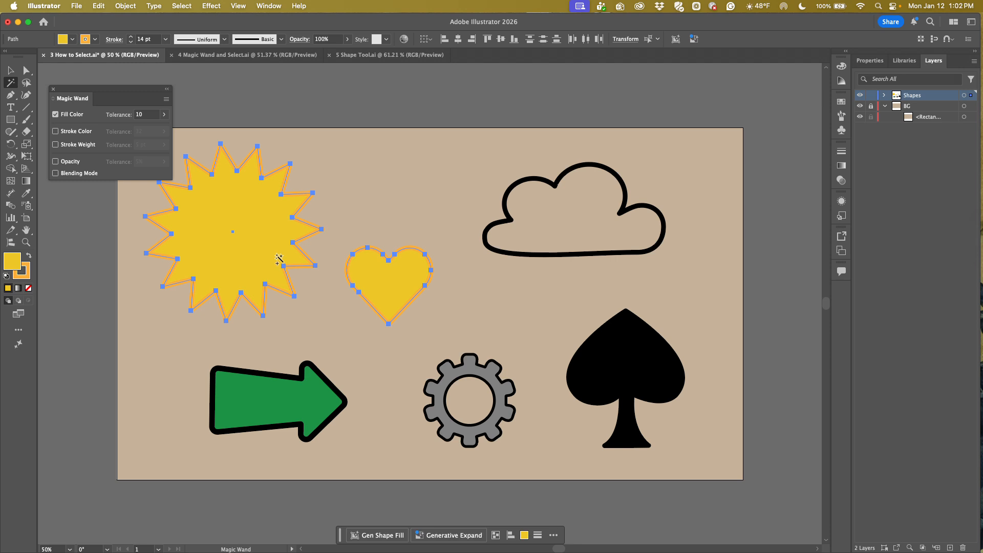
{"action": "key", "text": "super+shift+a"}
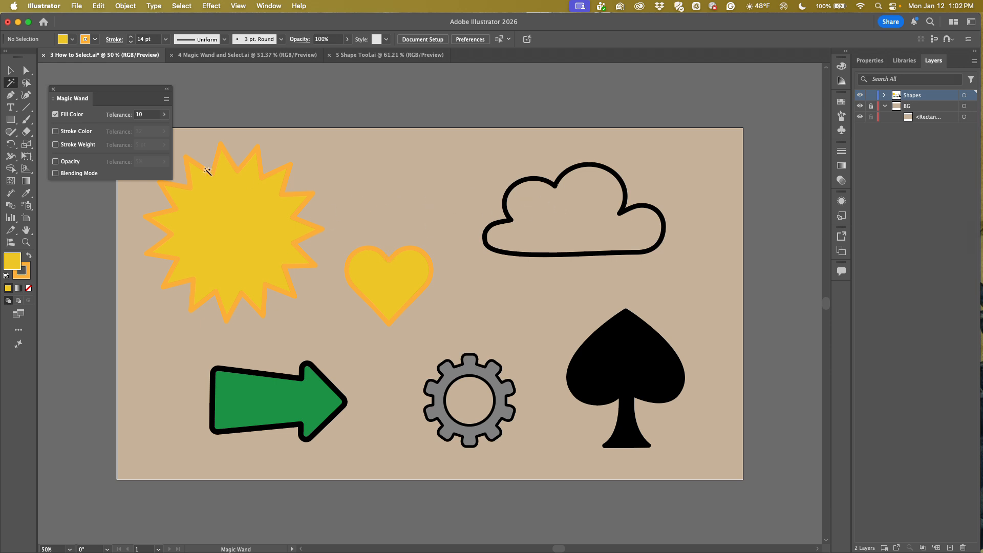
Try the Magic Wand's Stroke Color, Stroke Weight and Opacity criteria, then restore Fill Color as the only active criterion.
{"action": "left_click", "coordinate": [55, 131]}
{"action": "left_click", "coordinate": [55, 144]}
{"action": "left_click", "coordinate": [55, 161]}
{"action": "left_click", "coordinate": [55, 161]}
{"action": "left_click", "coordinate": [56, 145]}
{"action": "left_click", "coordinate": [56, 131]}
{"action": "left_click", "coordinate": [55, 115]}
{"action": "left_click", "coordinate": [55, 114]}
Close the Magic Wand options and select the sun, spade and gear together with the Selection tool.
{"action": "left_click", "coordinate": [54, 90]}
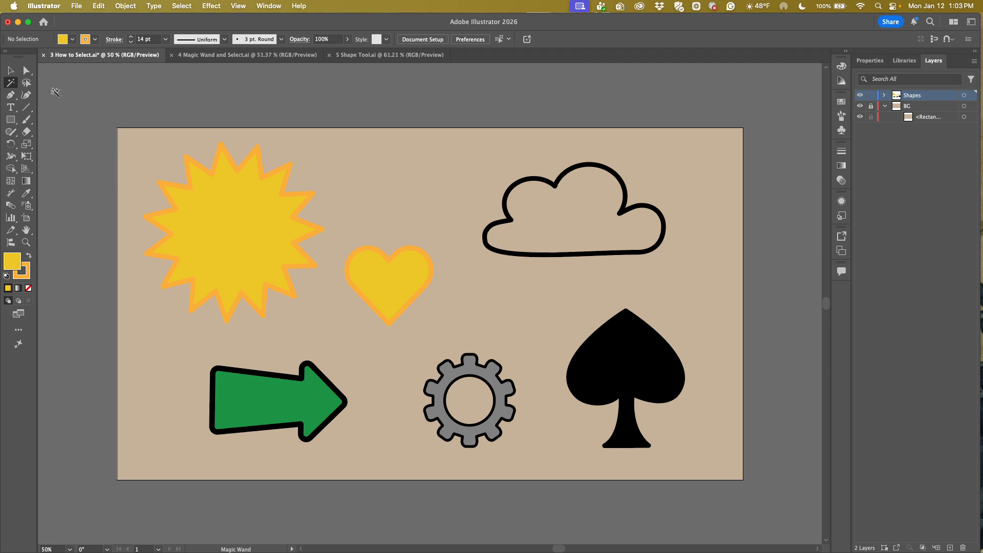
{"action": "left_click", "coordinate": [10, 70]}
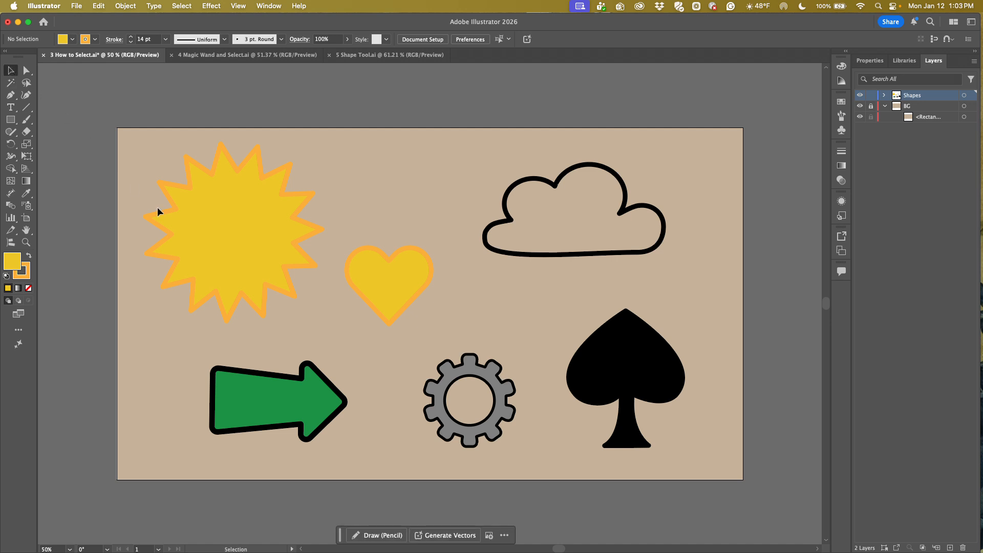
{"action": "left_click", "coordinate": [228, 245]}
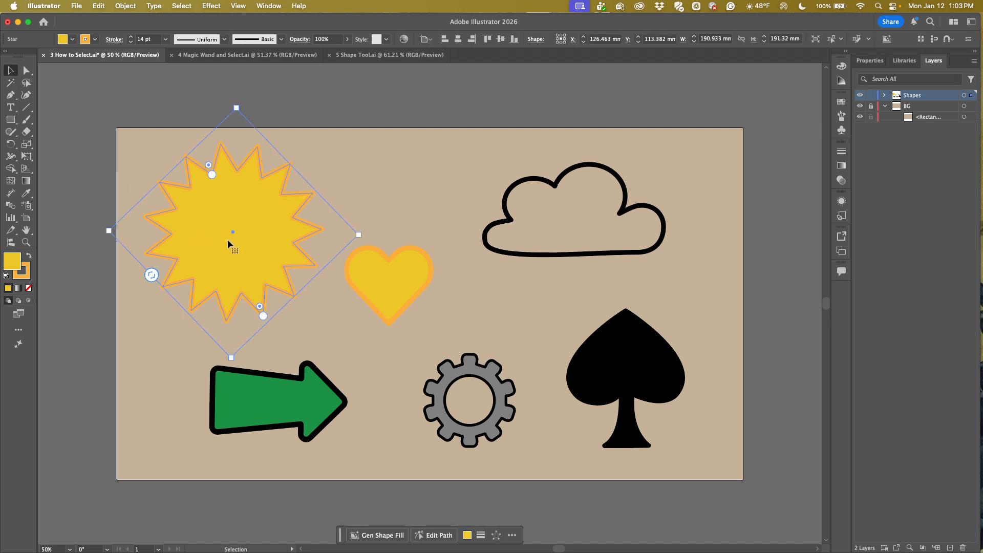
{"action": "left_click", "coordinate": [615, 367], "text": "shift"}
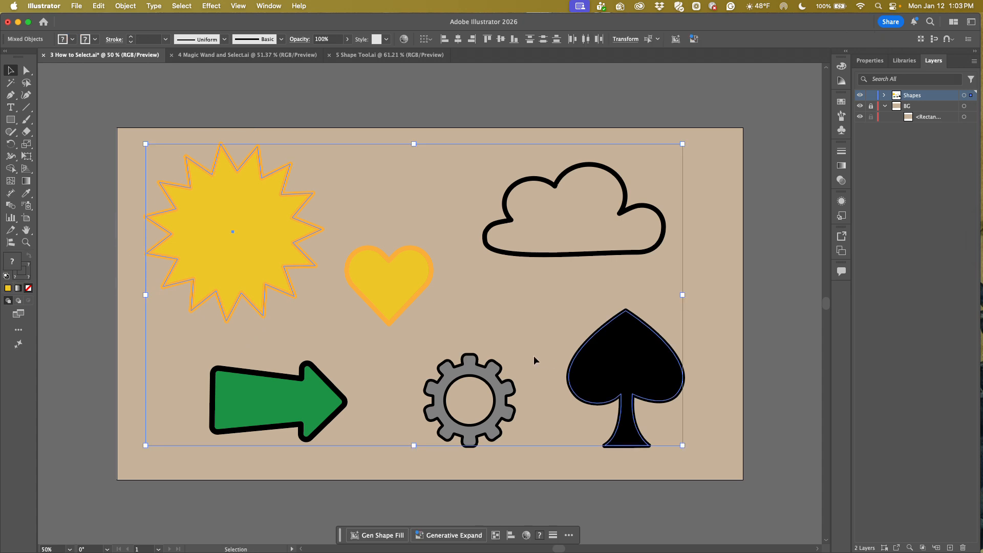
{"action": "left_click", "coordinate": [499, 390], "text": "shift"}
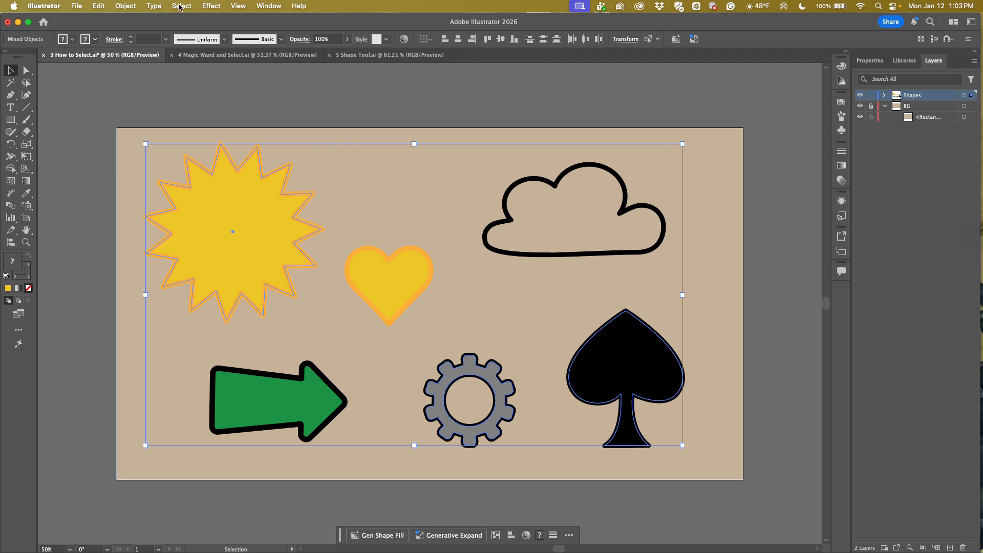
Save the current selection of the sun, spade and gear under the name Demo.
{"action": "left_click", "coordinate": [179, 6]}
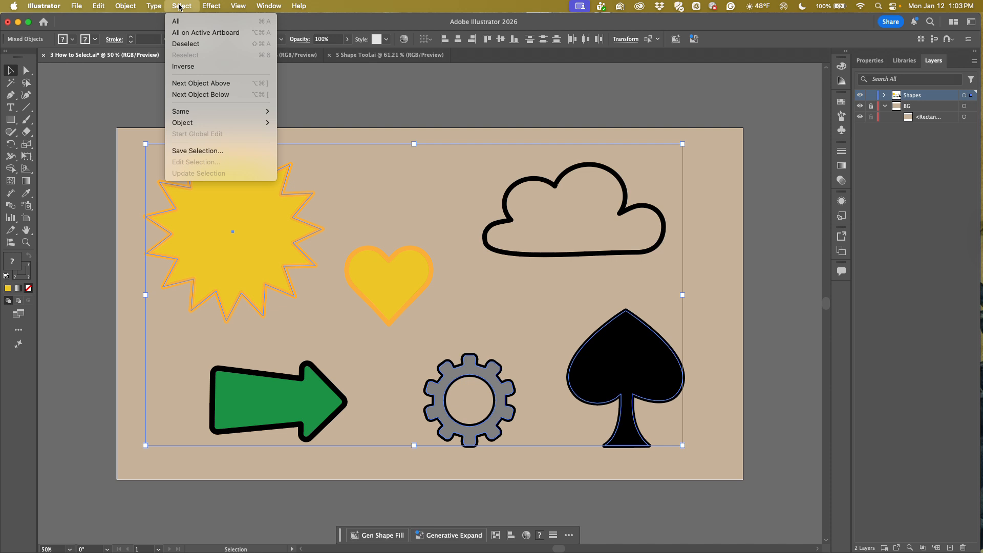
{"action": "left_click", "coordinate": [193, 151]}
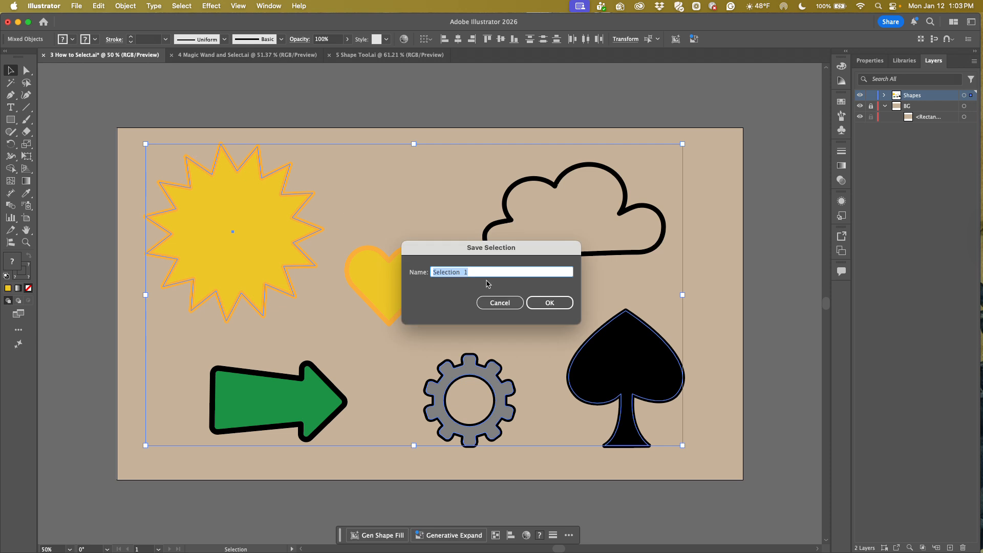
{"action": "type", "text": "Demo"}
{"action": "left_click", "coordinate": [551, 304]}
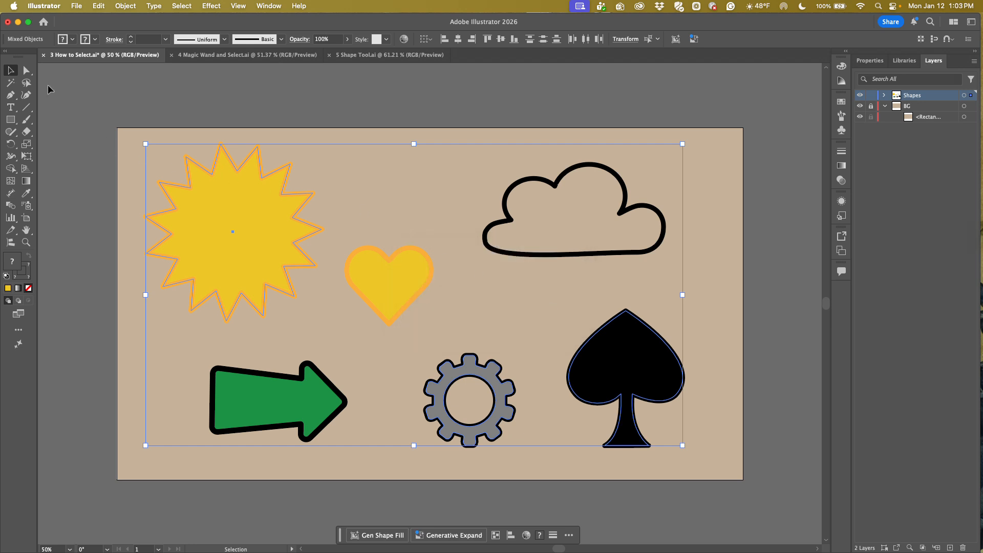
Deselect everything and reload the saved Demo selection.
{"action": "left_click", "coordinate": [75, 120]}
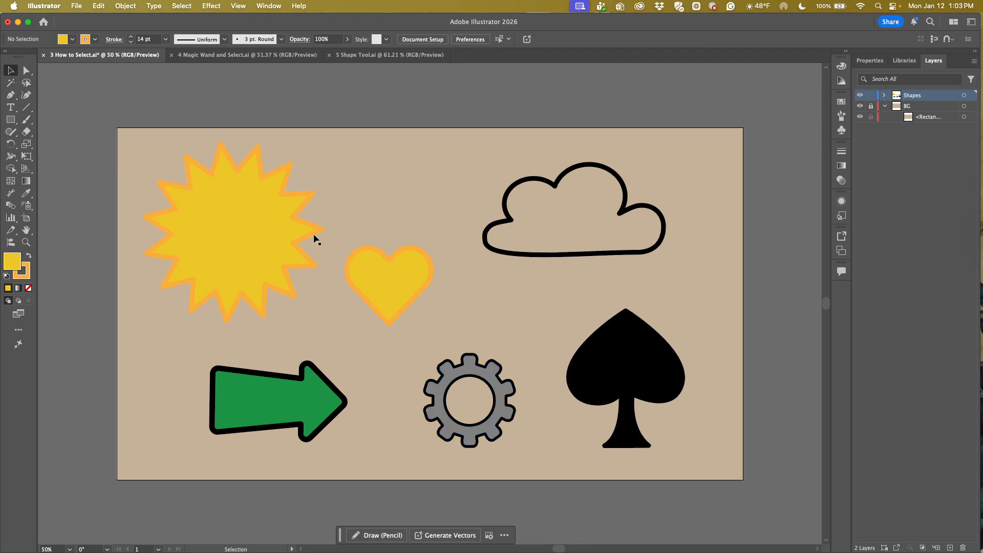
{"action": "left_click", "coordinate": [182, 6]}
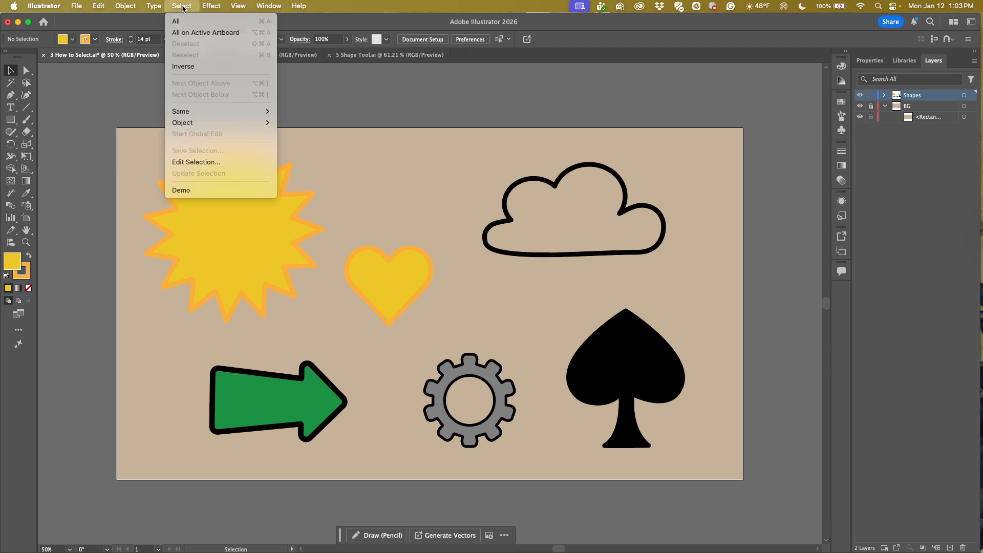
{"action": "left_click", "coordinate": [188, 195]}
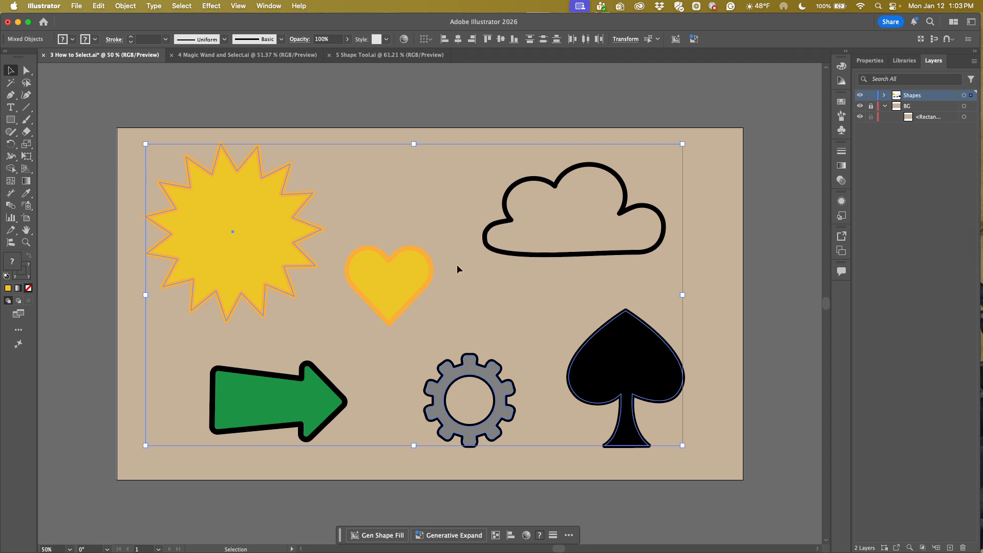
Move the sun over the artboard's upper-right corner, the spade to its upper-left area and the green arrow to its left edge, then deselect.
{"action": "left_click", "coordinate": [323, 116]}
{"action": "left_click_drag", "start_coordinate": [242, 225], "coordinate": [759, 145]}
{"action": "left_click_drag", "start_coordinate": [624, 357], "coordinate": [229, 186]}
{"action": "left_click_drag", "start_coordinate": [305, 395], "coordinate": [224, 363]}
{"action": "left_click", "coordinate": [325, 101]}
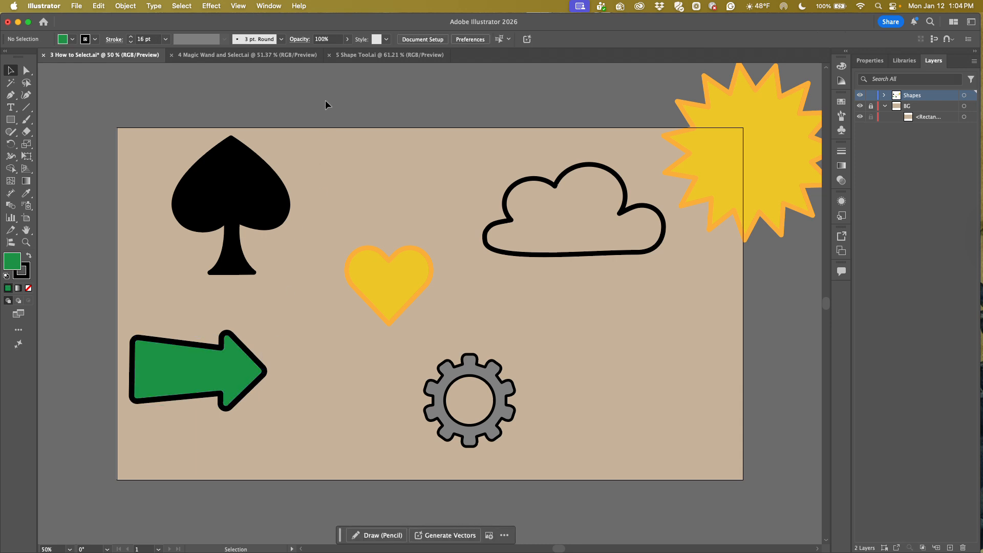
Reload the saved Demo selection with the shapes in their rearranged positions.
{"action": "left_click", "coordinate": [180, 7]}
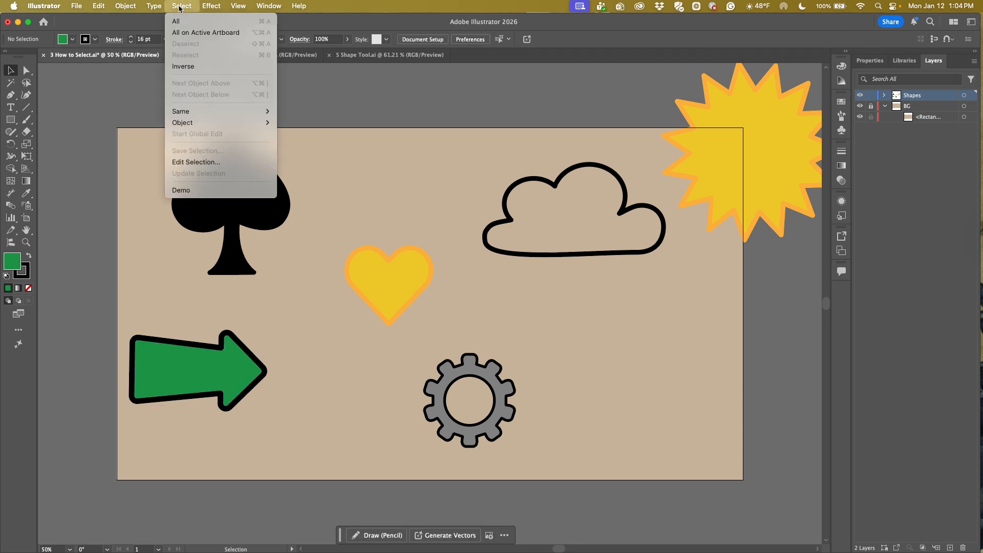
{"action": "left_click", "coordinate": [187, 191]}
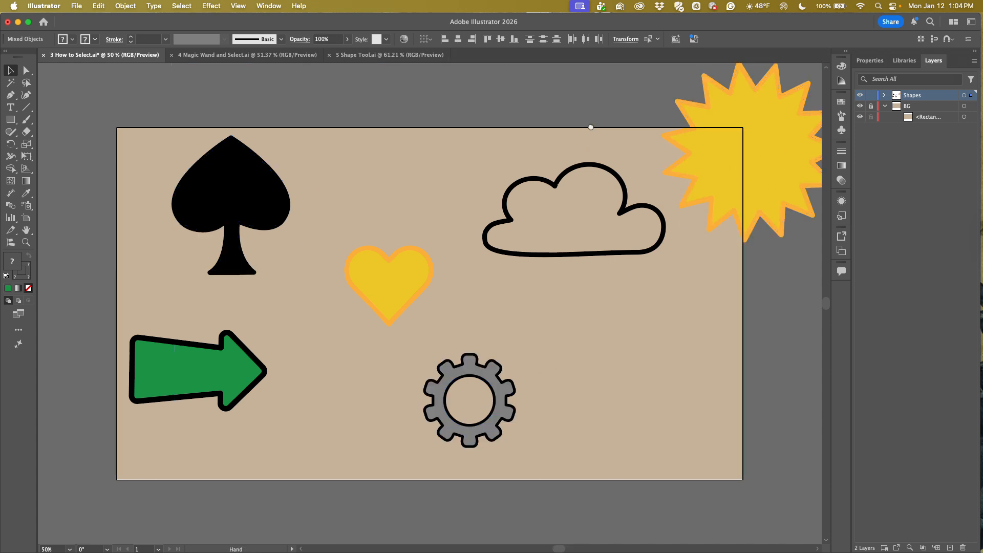
{"action": "left_click_drag", "start_coordinate": [591, 126], "coordinate": [547, 171]}
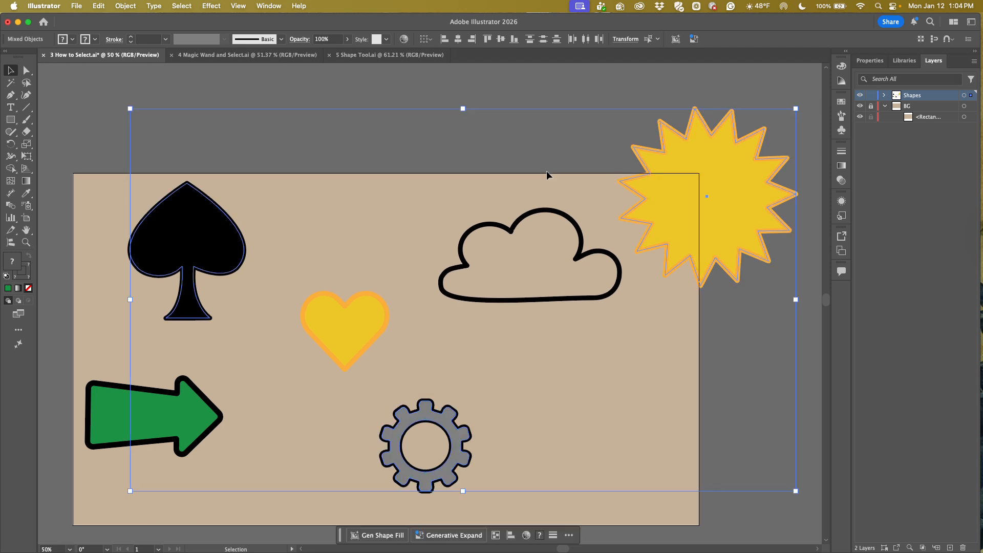
Move the spade back to the artboard's lower-right area, the sun to its upper left and the arrow beside the gear, then deselect.
{"action": "left_click", "coordinate": [341, 93]}
{"action": "left_click_drag", "start_coordinate": [202, 247], "coordinate": [605, 420]}
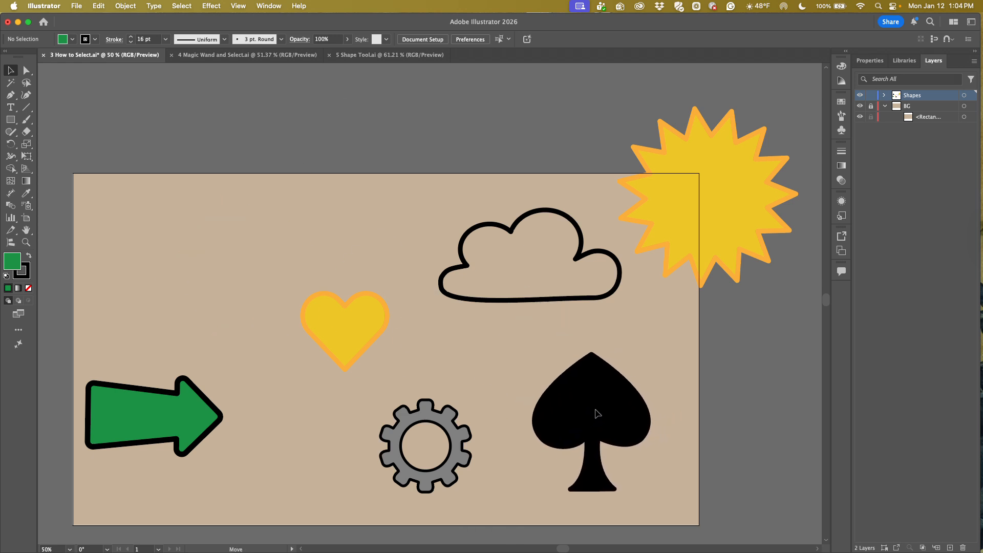
{"action": "left_click_drag", "start_coordinate": [707, 263], "coordinate": [198, 259]}
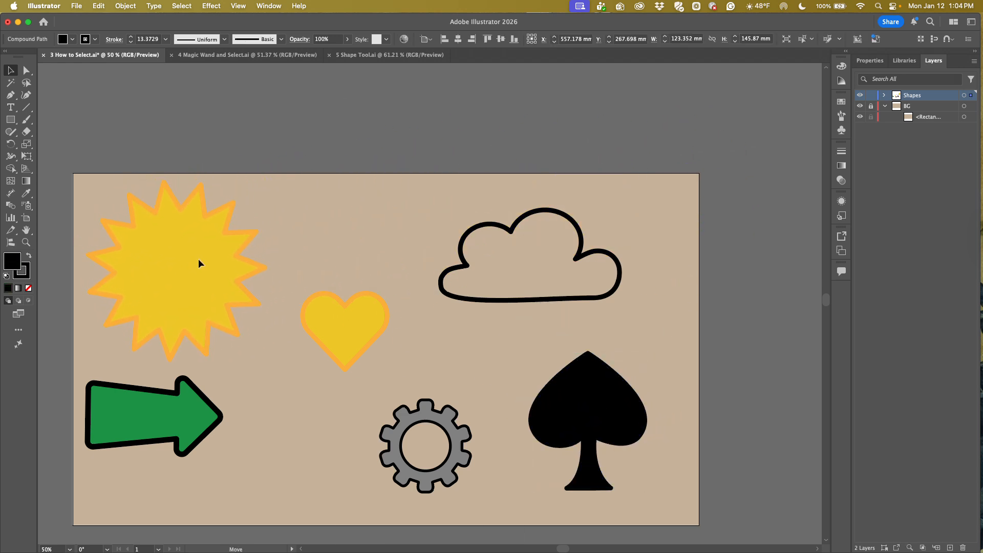
{"action": "left_click_drag", "start_coordinate": [143, 421], "coordinate": [247, 457]}
{"action": "left_click_drag", "start_coordinate": [182, 291], "coordinate": [198, 303]}
{"action": "left_click", "coordinate": [235, 95]}
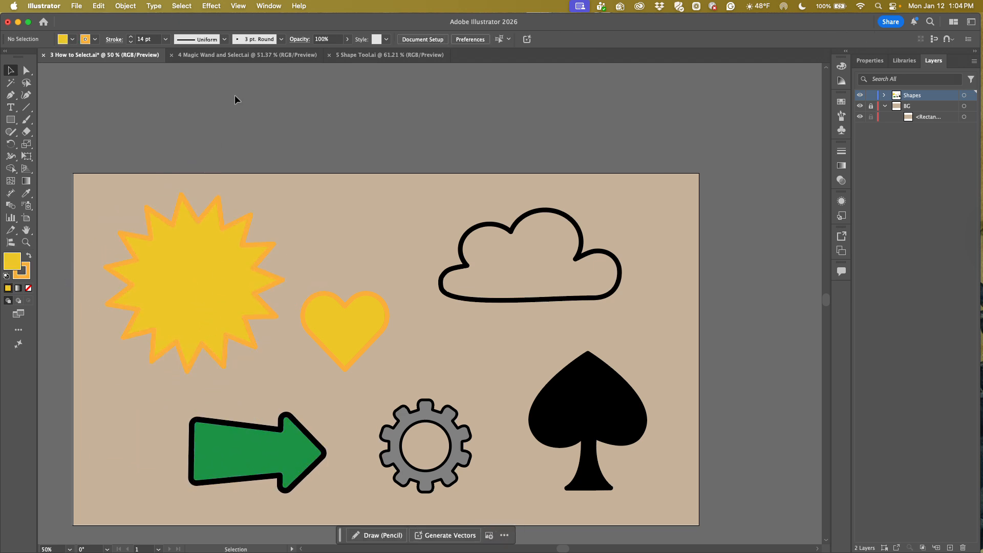
Select all objects with the same Stroke Color as the sun and heart.
{"action": "left_click", "coordinate": [180, 7]}
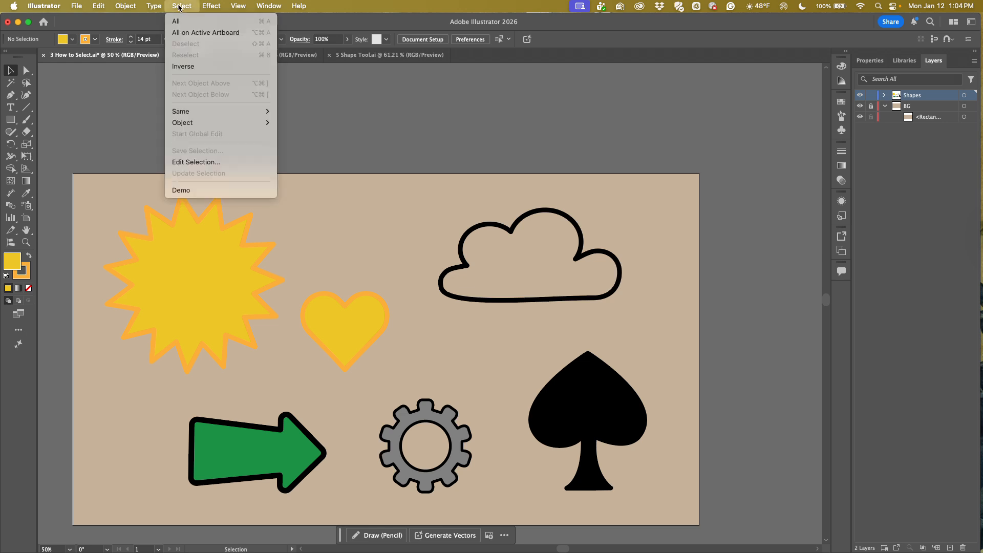
{"action": "mouse_move", "coordinate": [185, 116]}
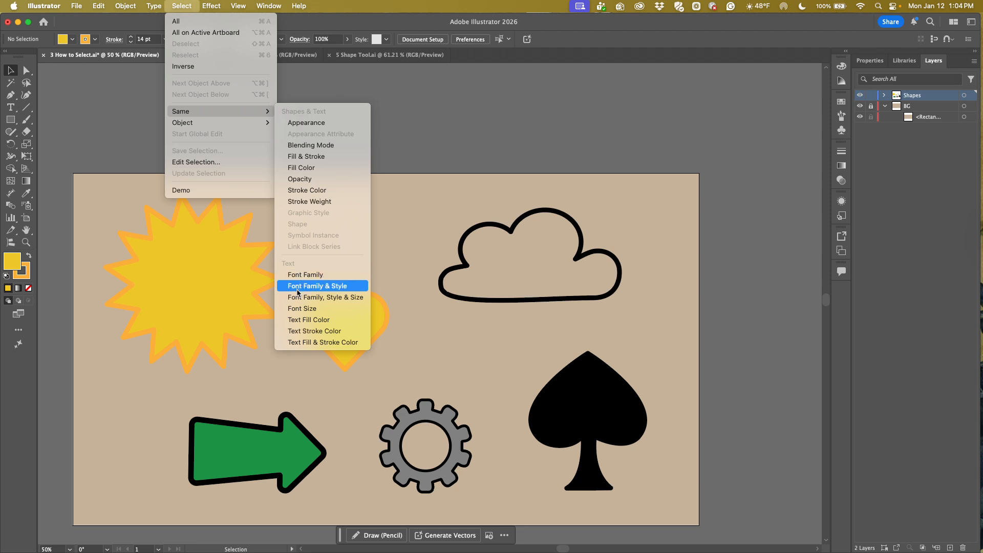
{"action": "left_click", "coordinate": [308, 191]}
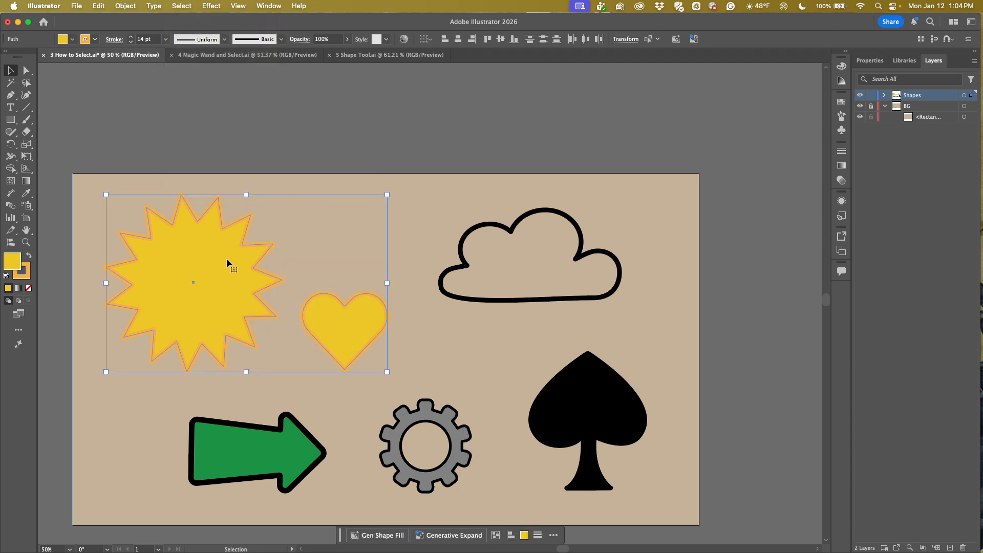
Select the cloud and all objects sharing its Stroke Color, then deselect everything.
{"action": "left_click", "coordinate": [411, 208]}
{"action": "left_click", "coordinate": [480, 229]}
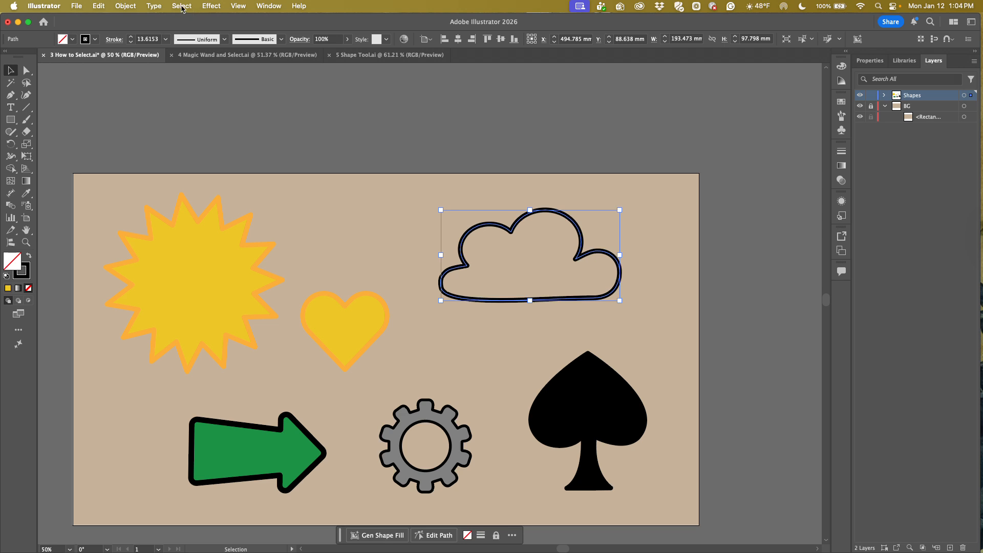
{"action": "left_click", "coordinate": [182, 6]}
{"action": "mouse_move", "coordinate": [250, 113]}
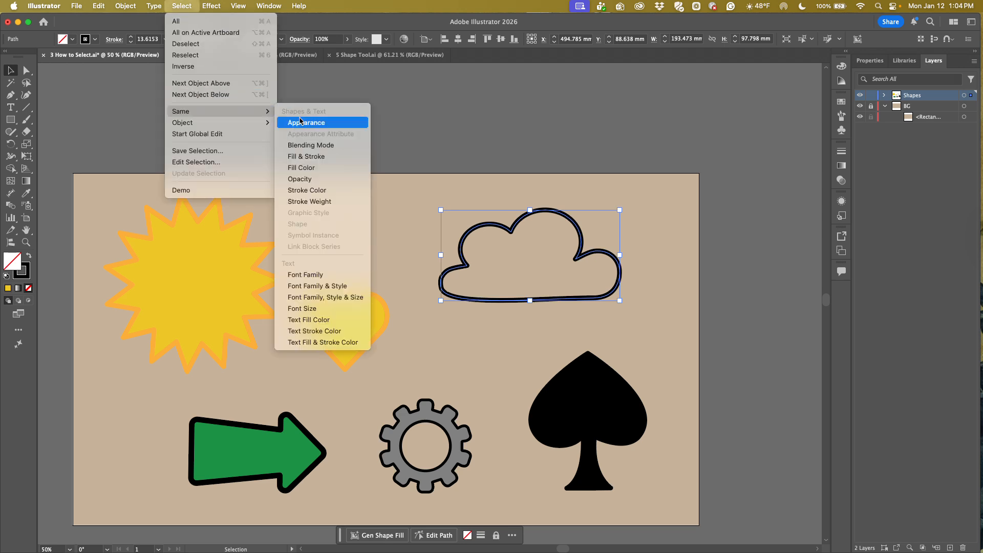
{"action": "left_click", "coordinate": [309, 191]}
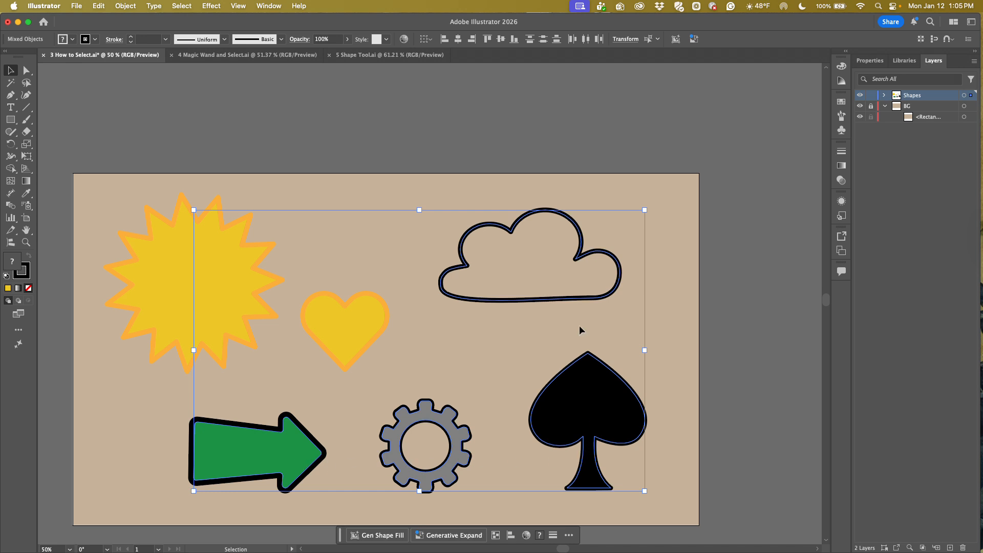
{"action": "left_click", "coordinate": [370, 185]}
{"action": "left_click", "coordinate": [182, 6]}
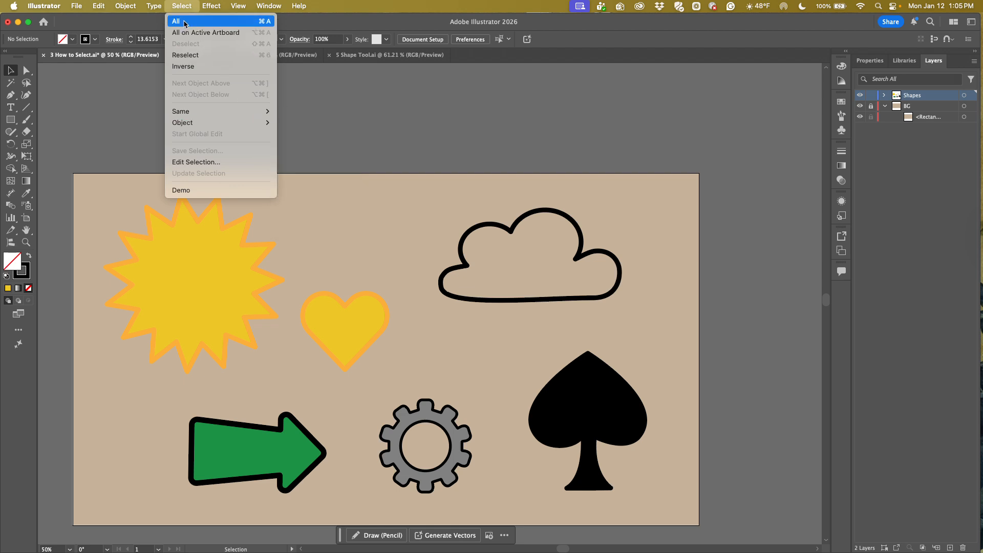
{"action": "key", "text": "Escape"}
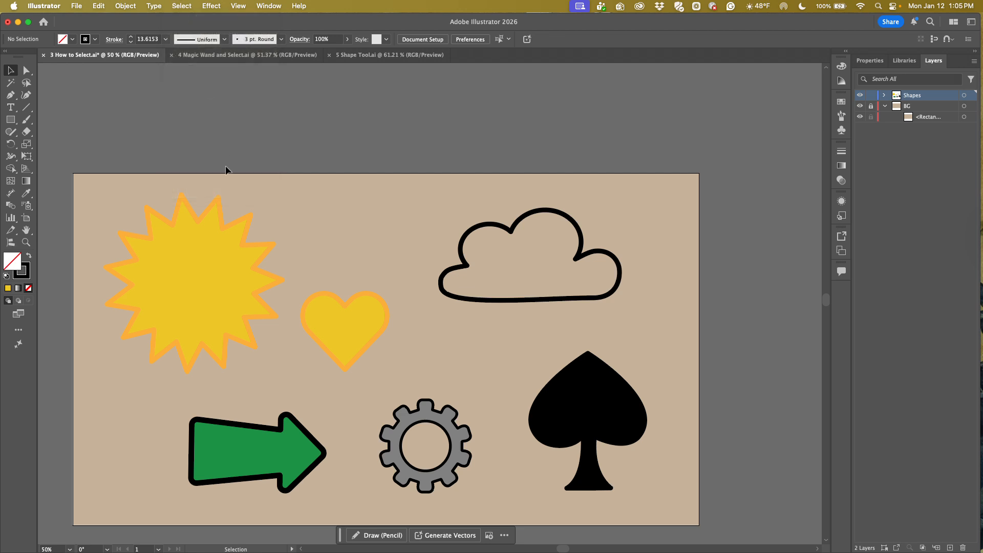
Switch to 4 Magic Wand and Select.ai and compare the fill colors of individual stars in the orange-to-yellow row.
{"action": "left_click", "coordinate": [220, 56]}
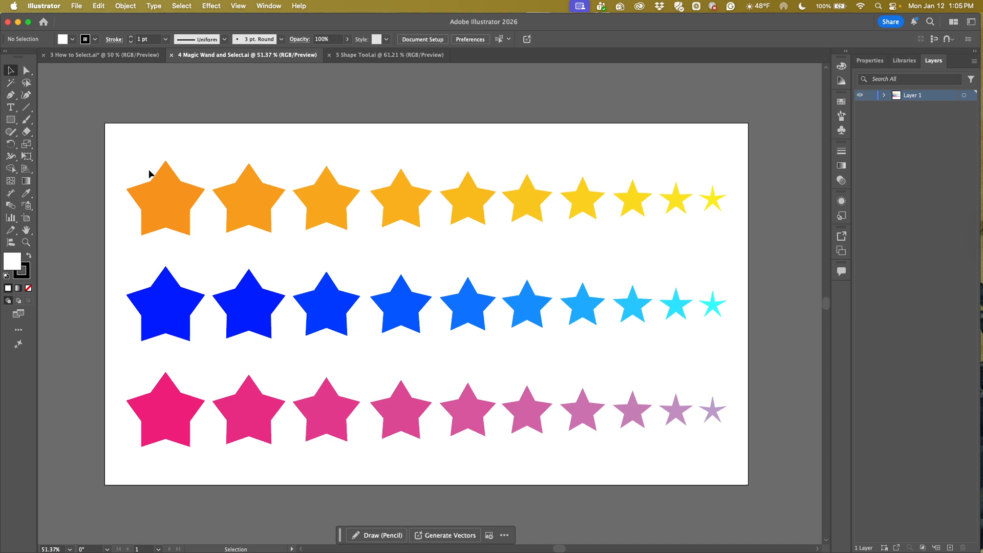
{"action": "left_click", "coordinate": [164, 201]}
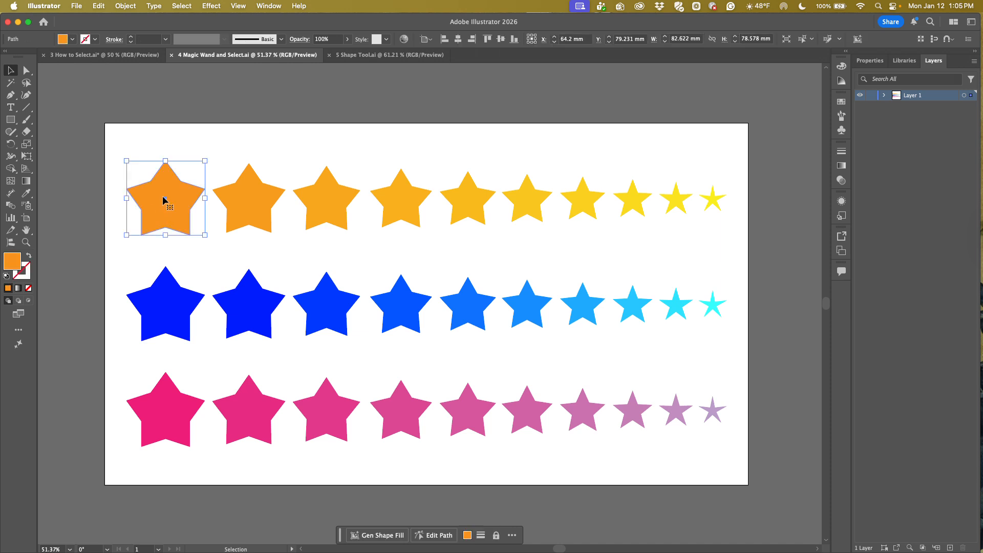
{"action": "left_click", "coordinate": [242, 209]}
{"action": "left_click", "coordinate": [324, 206]}
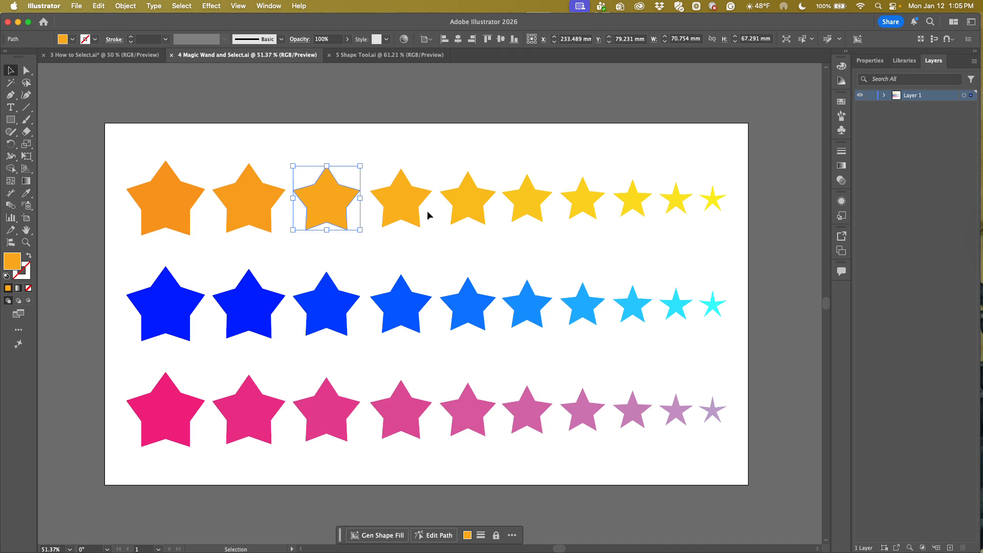
{"action": "left_click", "coordinate": [402, 205]}
{"action": "left_click", "coordinate": [172, 207]}
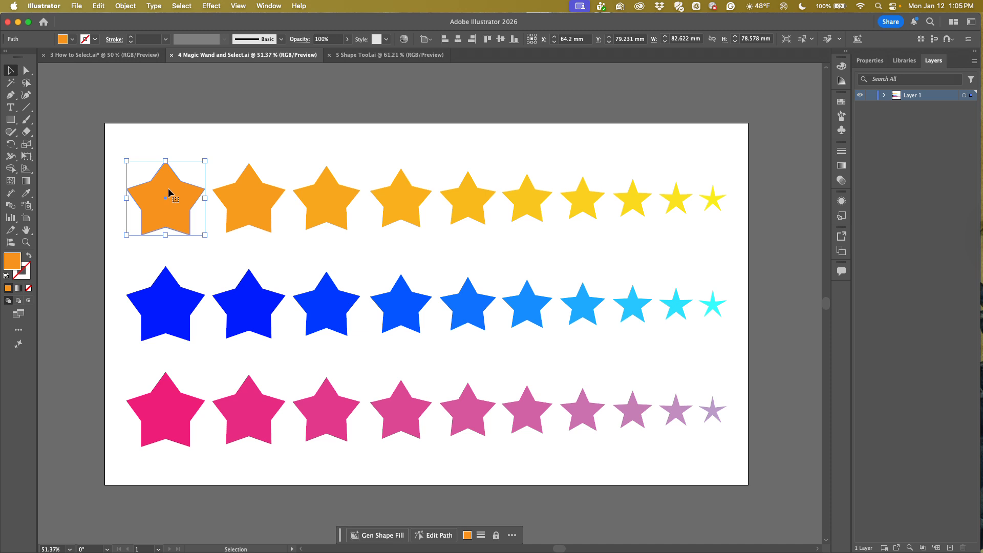
{"action": "left_click", "coordinate": [715, 205]}
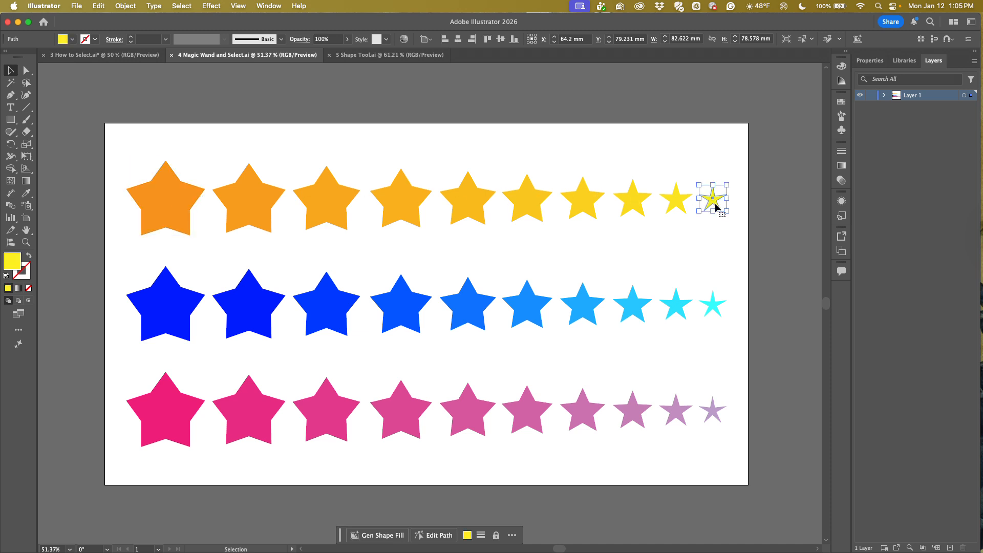
{"action": "left_click", "coordinate": [711, 232]}
Use the Magic Wand on the largest orange star to select the similarly filled stars.
{"action": "left_click", "coordinate": [156, 208]}
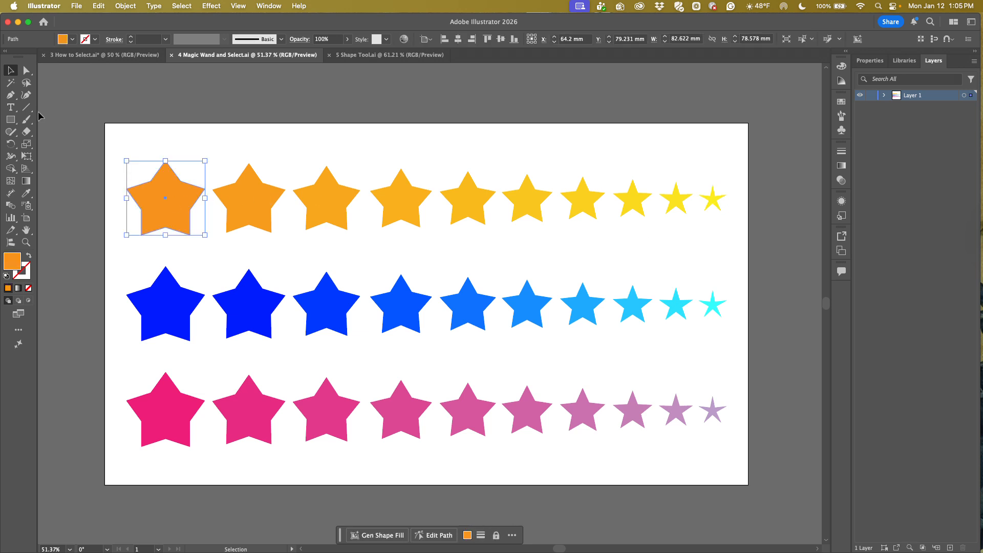
{"action": "left_click", "coordinate": [10, 84]}
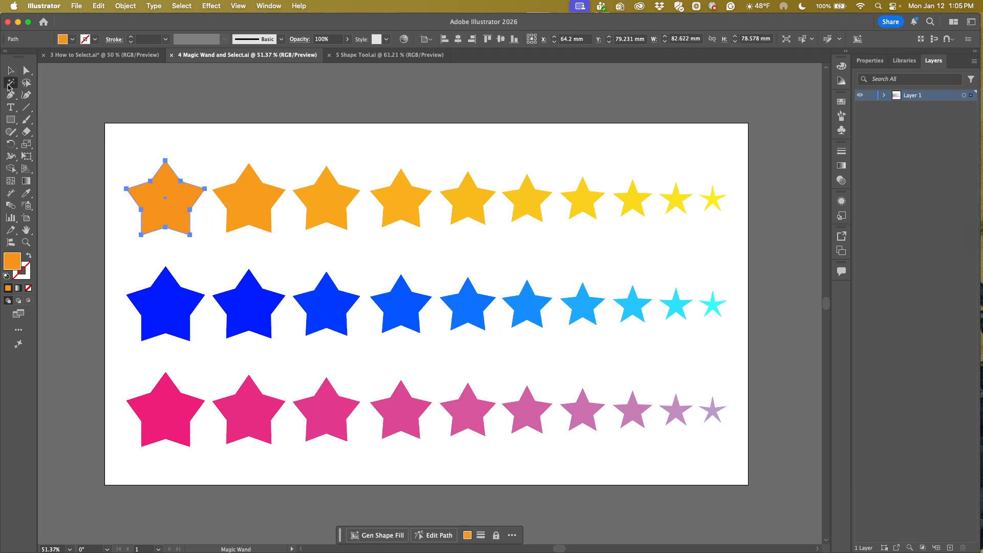
{"action": "left_click", "coordinate": [149, 199]}
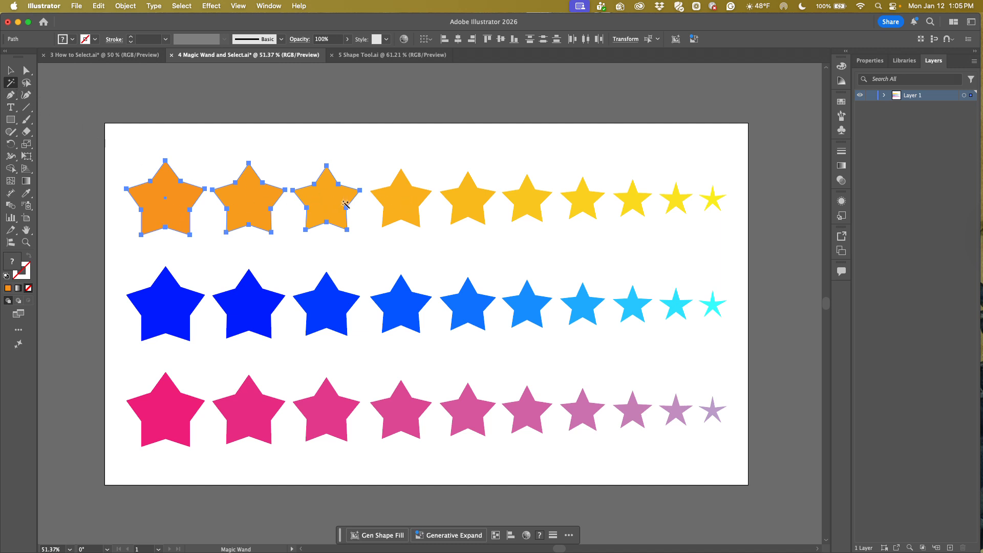
Set the Magic Wand's Fill Color tolerance to 40 and reselect from the largest orange star.
{"action": "double_click", "coordinate": [10, 85]}
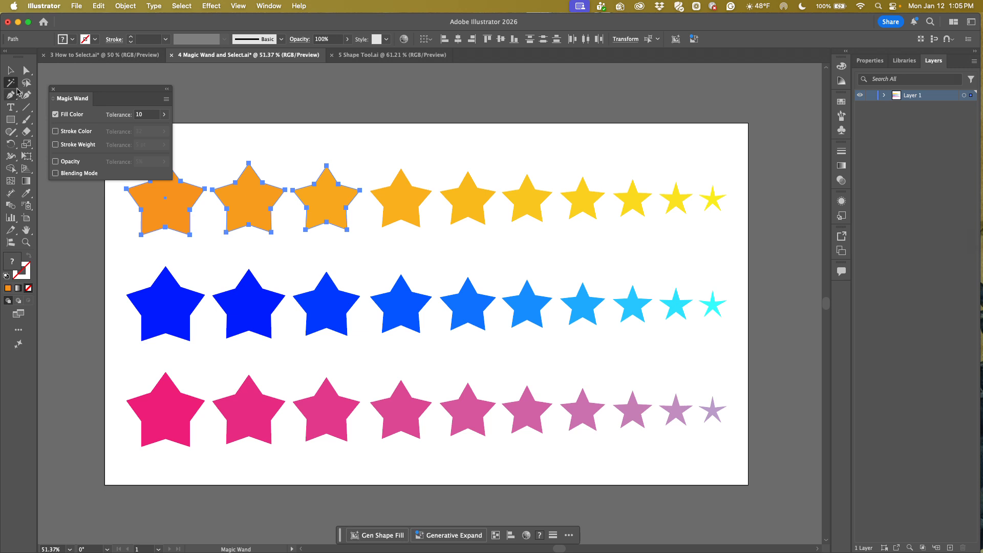
{"action": "left_click", "coordinate": [153, 117]}
{"action": "type", "text": "40"}
{"action": "left_click", "coordinate": [316, 137]}
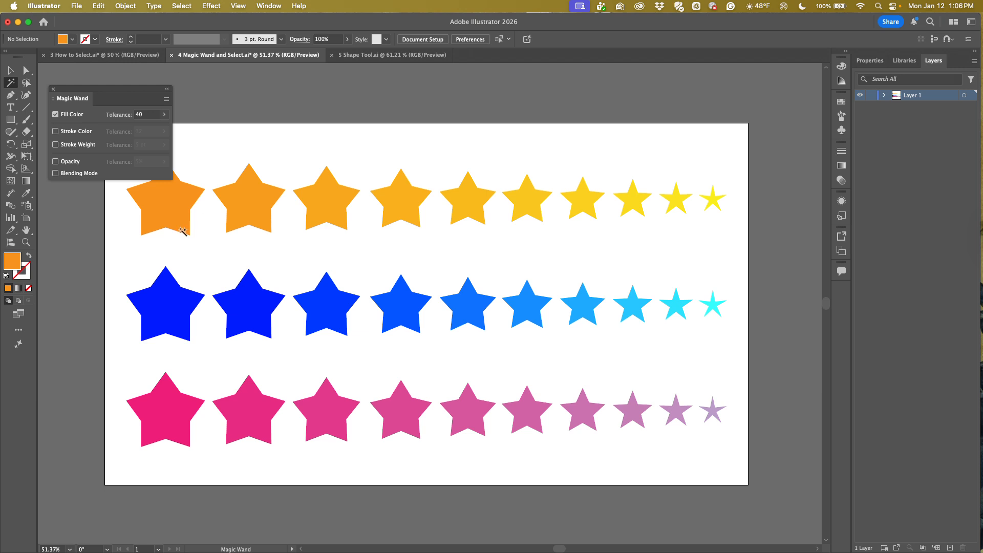
{"action": "left_click", "coordinate": [163, 205]}
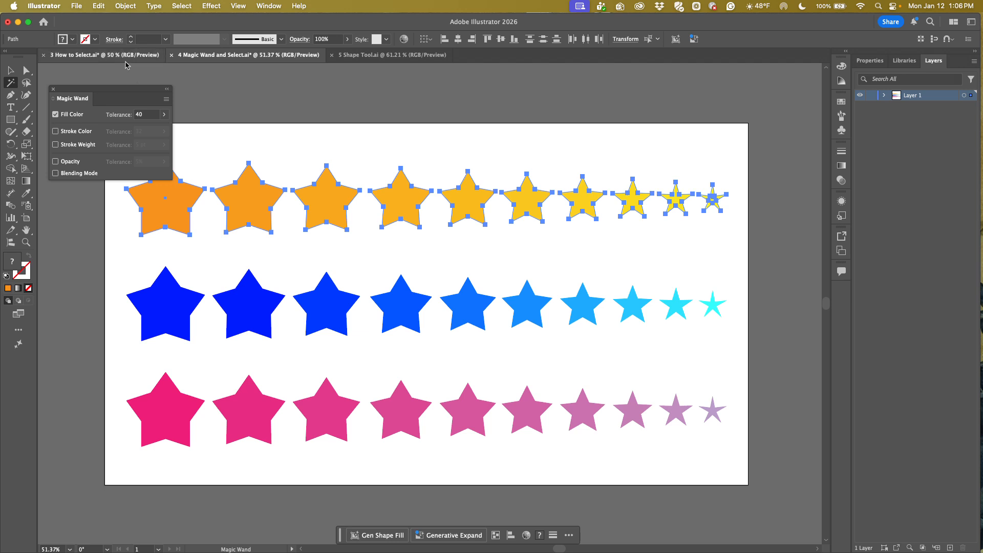
Set the Fill Color tolerance to 80, reselect from the largest orange star and close the Magic Wand options.
{"action": "left_click", "coordinate": [149, 116]}
{"action": "left_click_drag", "start_coordinate": [149, 115], "coordinate": [128, 111]}
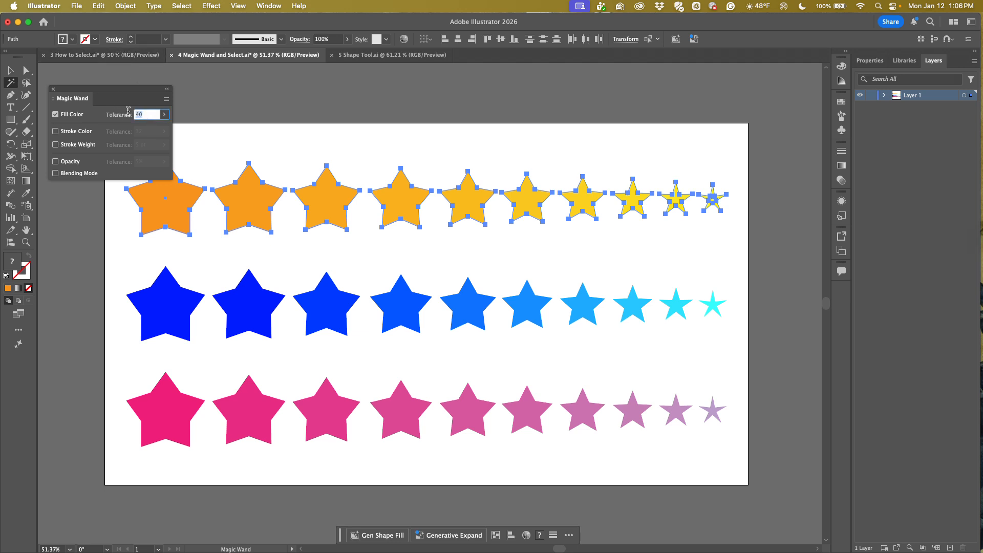
{"action": "key", "text": "BackSpace"}
{"action": "type", "text": "80"}
{"action": "left_click", "coordinate": [164, 214]}
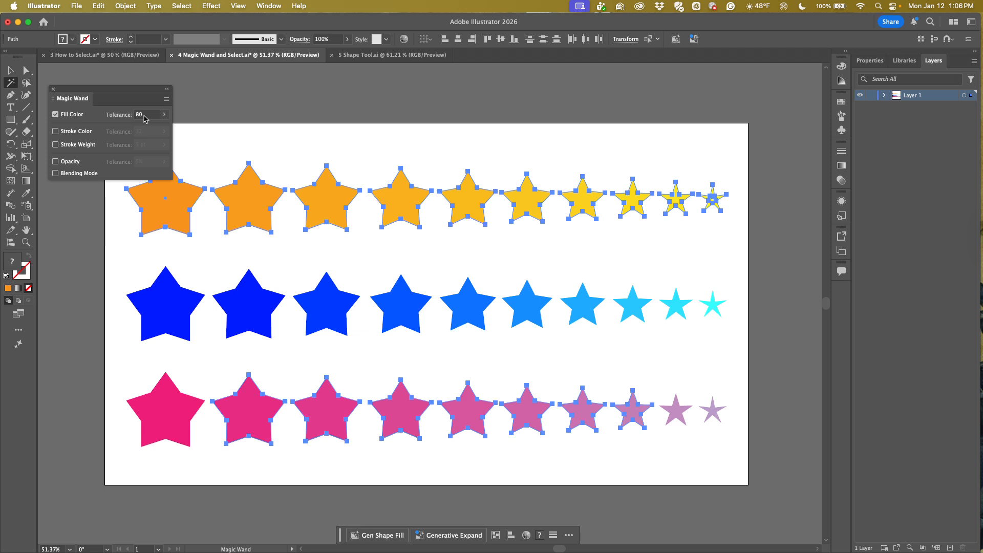
{"action": "left_click", "coordinate": [53, 89]}
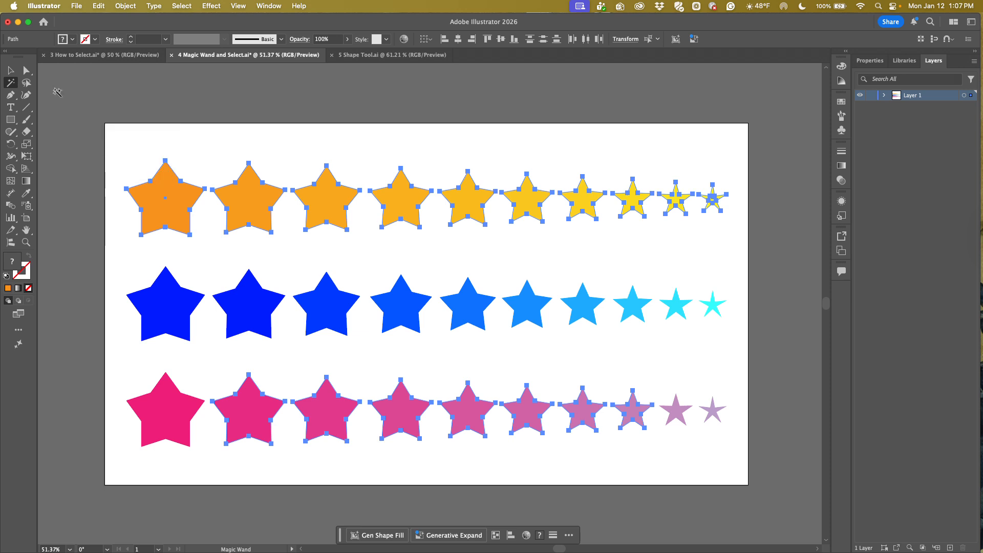
Deselect the stars and switch to the 5 Shape Tool.ai document.
{"action": "left_click", "coordinate": [9, 70]}
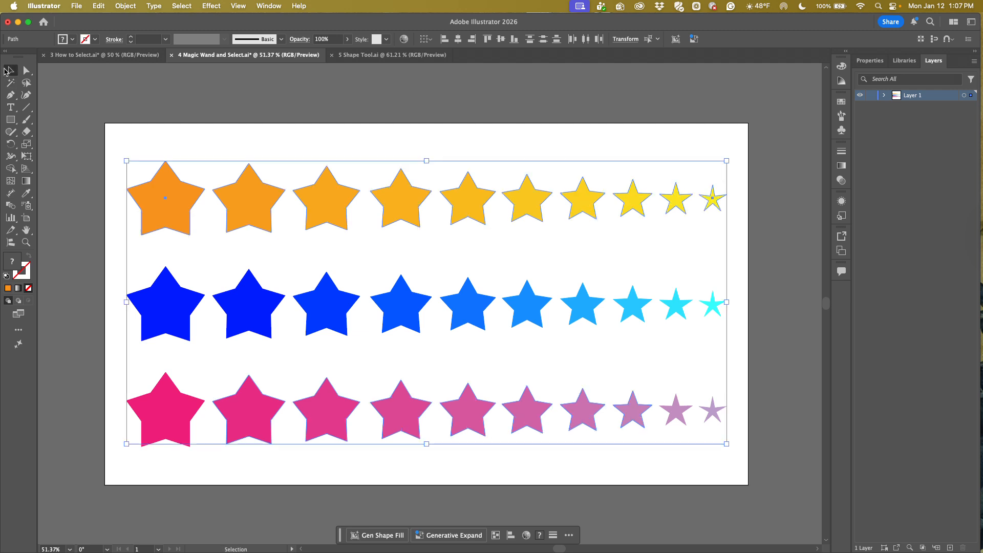
{"action": "left_click", "coordinate": [294, 110]}
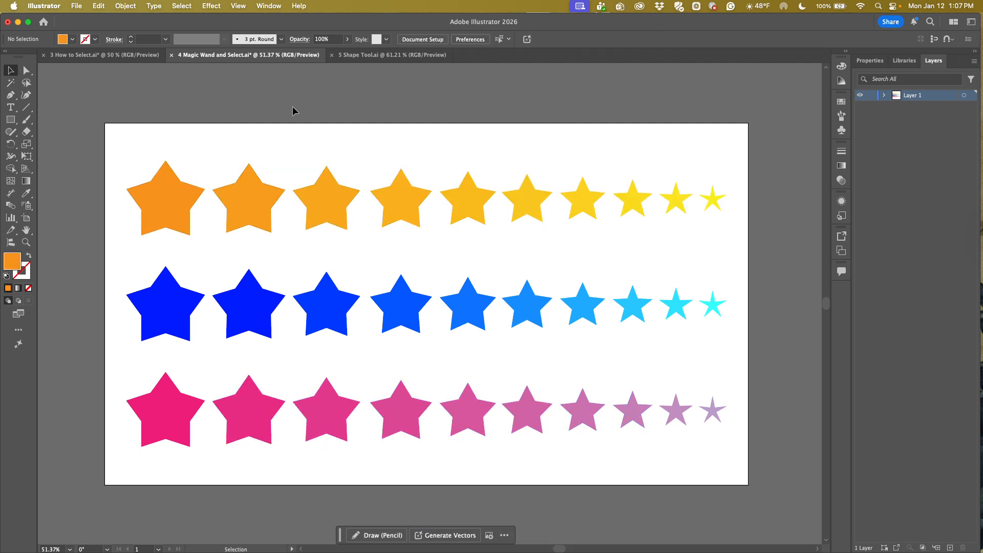
{"action": "left_click", "coordinate": [365, 56]}
{"action": "scroll", "coordinate": [457, 213], "scroll_direction": "up", "scroll_amount": 1}
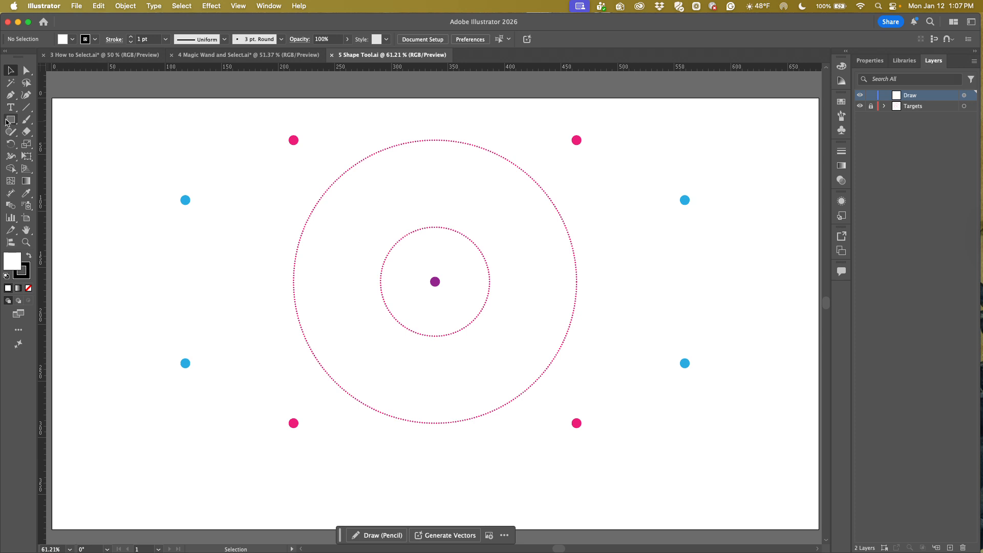
Detach the shape tools as a floating toolbar, try its Ellipse, Star and Rectangle tools, and close it.
{"action": "left_click", "coordinate": [10, 121]}
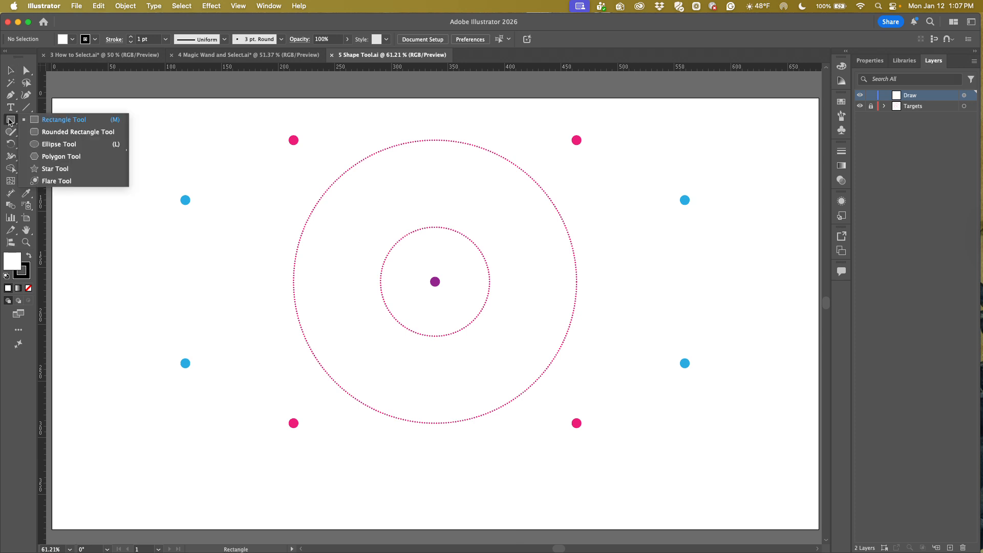
{"action": "left_click", "coordinate": [10, 119]}
{"action": "left_click", "coordinate": [127, 153]}
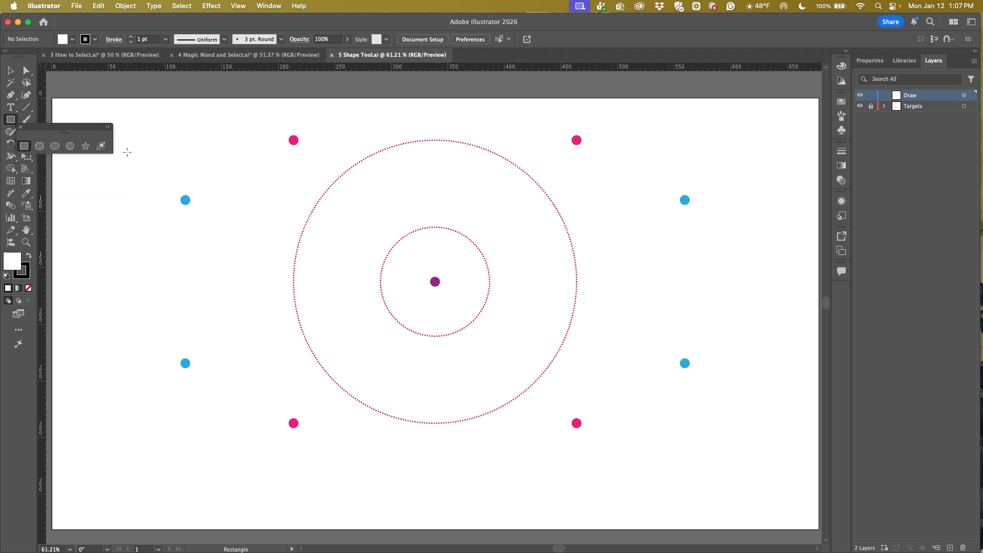
{"action": "left_click_drag", "start_coordinate": [69, 131], "coordinate": [141, 137]}
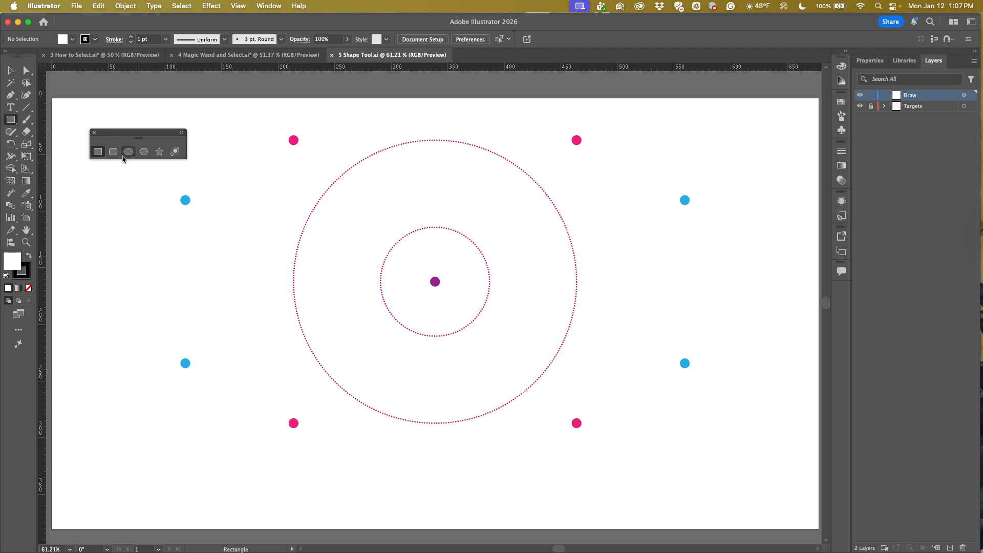
{"action": "left_click", "coordinate": [128, 152]}
{"action": "left_click", "coordinate": [159, 151]}
{"action": "left_click", "coordinate": [98, 151]}
{"action": "left_click", "coordinate": [95, 134]}
Detach the shape tools again as a floating toolbar and park it over the artboard's upper-left corner.
{"action": "left_click", "coordinate": [10, 121]}
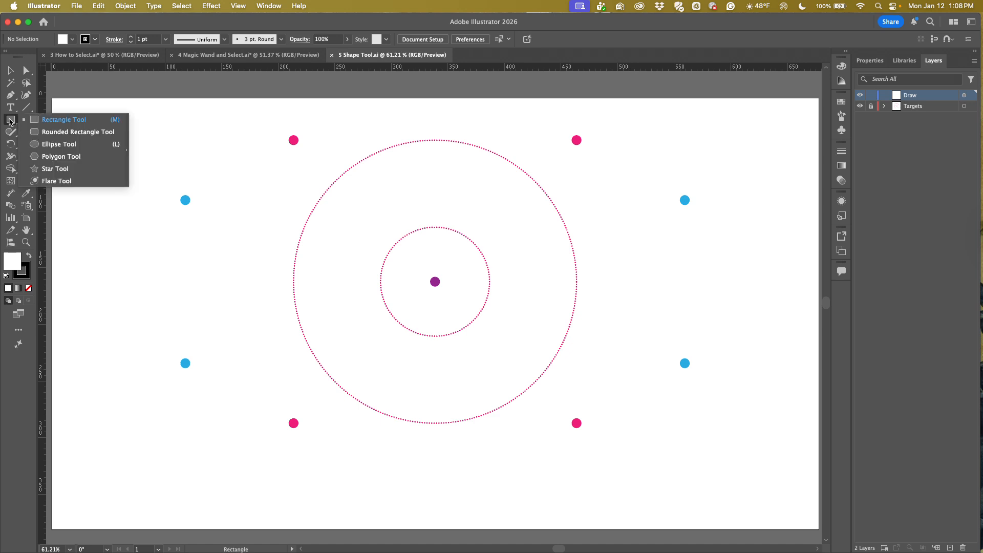
{"action": "left_click", "coordinate": [127, 150]}
{"action": "left_click_drag", "start_coordinate": [65, 128], "coordinate": [122, 106]}
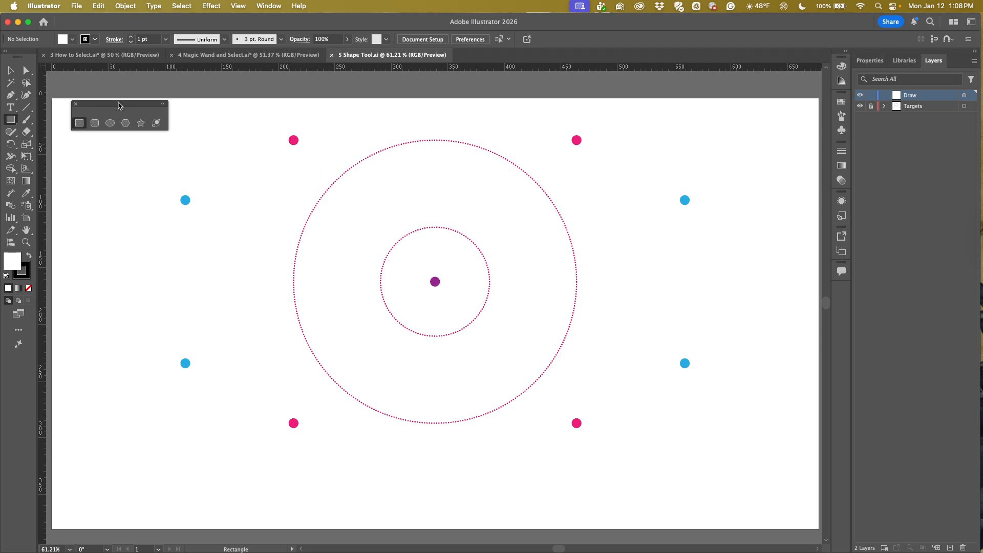
Draw a rectangle about 251 by 252 mm from corner to corner between the pink dots, and delete it.
{"action": "left_click", "coordinate": [80, 124]}
{"action": "left_click_drag", "start_coordinate": [294, 139], "coordinate": [577, 425]}
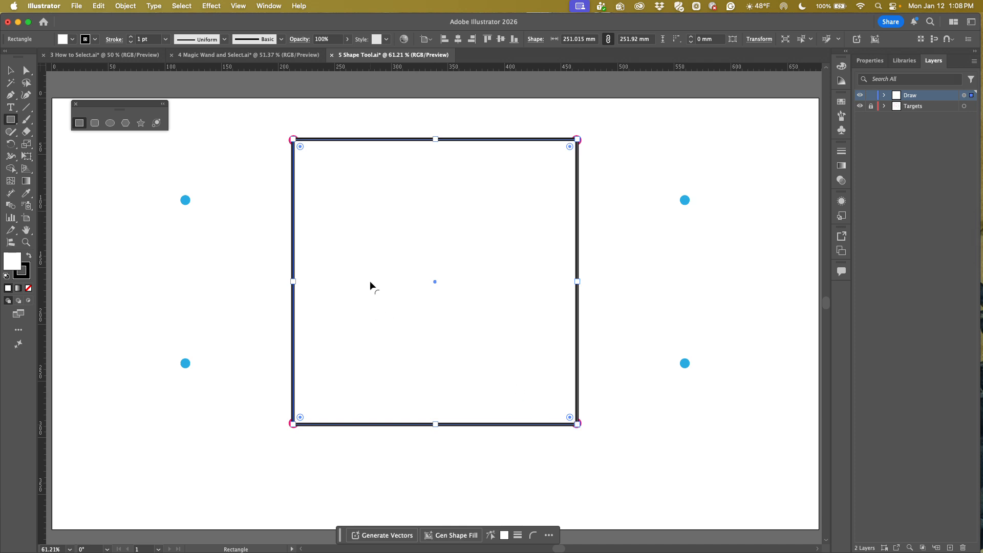
{"action": "key", "text": "v"}
{"action": "key", "text": "Delete"}
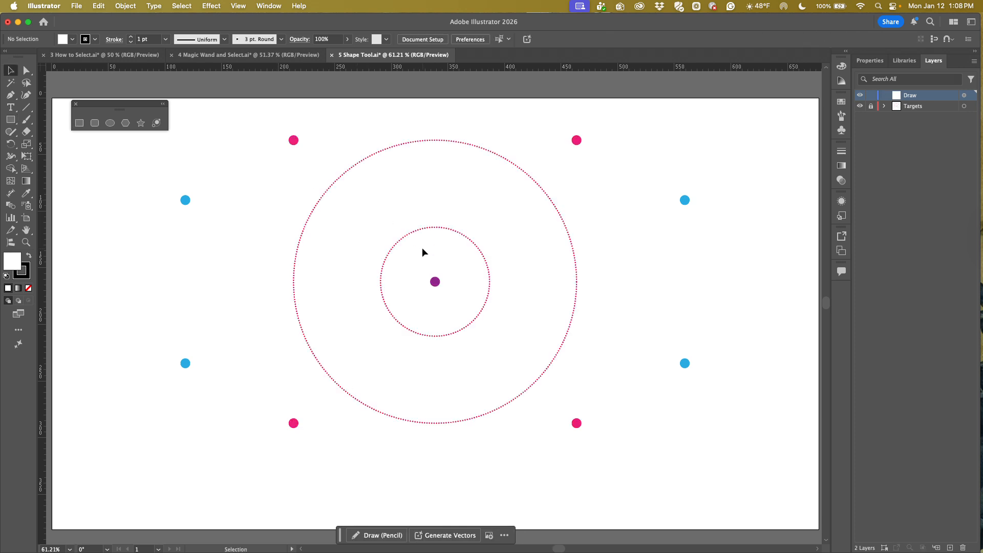
Draw a rectangle about 441 by 146 mm outward from the central purple dot to the blue dots, and delete it.
{"action": "left_click", "coordinate": [79, 123]}
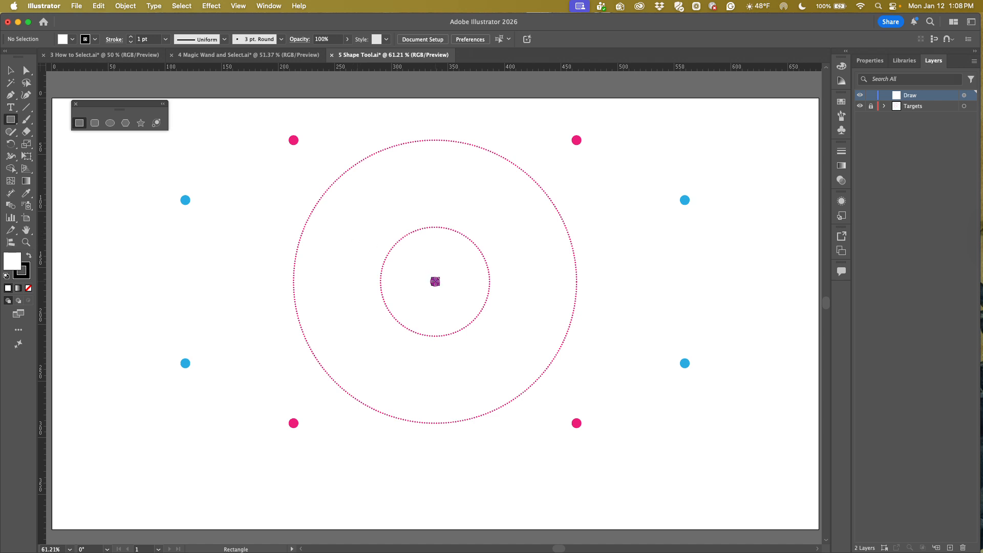
{"action": "mouse_move", "coordinate": [435, 282]}
{"action": "left_mouse_down"}
{"action": "mouse_move", "coordinate": [461, 323]}
{"action": "mouse_move", "coordinate": [523, 334]}
{"action": "mouse_move", "coordinate": [416, 290]}
{"action": "mouse_move", "coordinate": [502, 314]}
{"action": "mouse_move", "coordinate": [512, 292]}
{"action": "mouse_move", "coordinate": [507, 317]}
{"action": "mouse_move", "coordinate": [536, 362]}
{"action": "mouse_move", "coordinate": [546, 413]}
{"action": "mouse_move", "coordinate": [631, 405]}
{"action": "mouse_move", "coordinate": [685, 364]}
{"action": "left_mouse_up"}
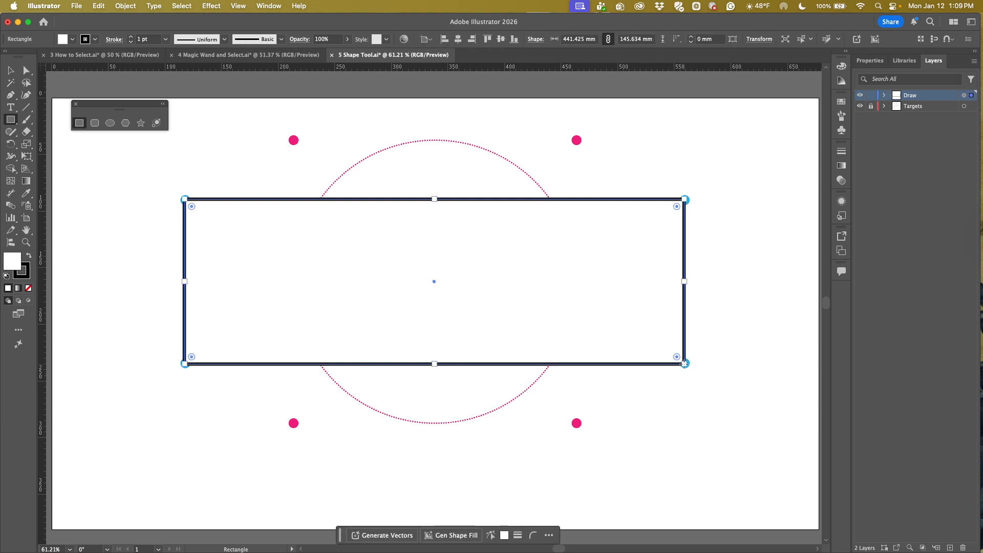
{"action": "key", "text": "Delete"}
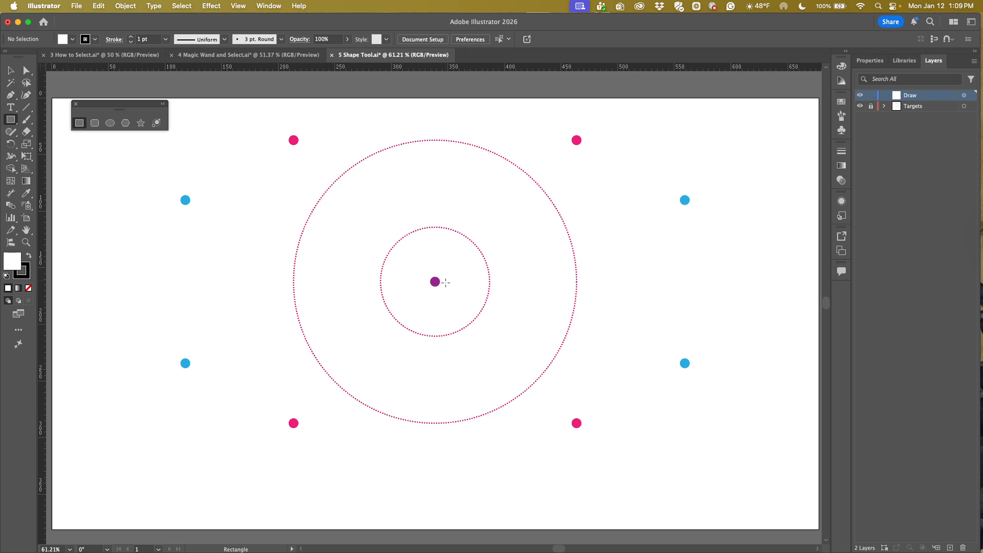
Draw a square about 251 mm wide outward from the purple dot, repositioning it onto the pink dots while drawing, and delete it.
{"action": "left_click_drag", "start_coordinate": [436, 281], "coordinate": [544, 340]}
{"action": "left_click_drag", "start_coordinate": [543, 340], "coordinate": [543, 340]}
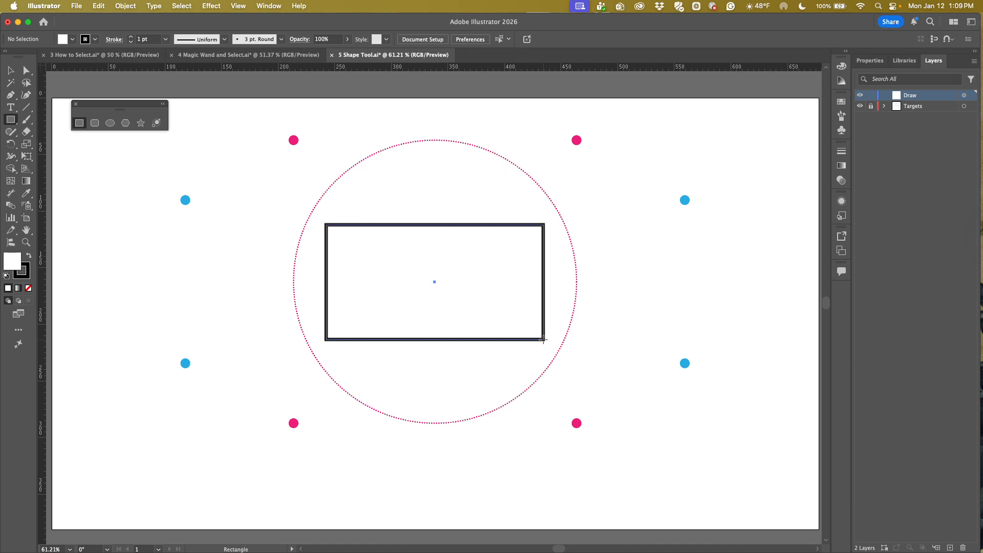
{"action": "mouse_move", "coordinate": [544, 339]}
{"action": "left_mouse_down"}
{"action": "mouse_move", "coordinate": [546, 359]}
{"action": "mouse_move", "coordinate": [576, 372]}
{"action": "left_mouse_up"}
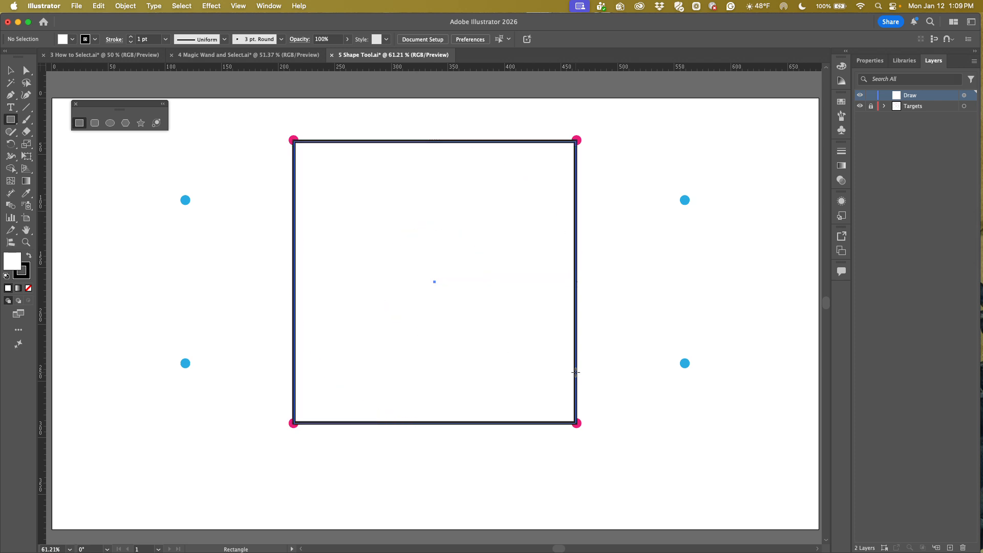
{"action": "mouse_move", "coordinate": [576, 372]}
{"action": "left_mouse_down"}
{"action": "mouse_move", "coordinate": [641, 374]}
{"action": "mouse_move", "coordinate": [510, 362]}
{"action": "mouse_move", "coordinate": [482, 392]}
{"action": "mouse_move", "coordinate": [582, 364]}
{"action": "mouse_move", "coordinate": [577, 423]}
{"action": "mouse_move", "coordinate": [652, 362]}
{"action": "mouse_move", "coordinate": [688, 371]}
{"action": "mouse_move", "coordinate": [536, 369]}
{"action": "mouse_move", "coordinate": [582, 373]}
{"action": "left_mouse_up"}
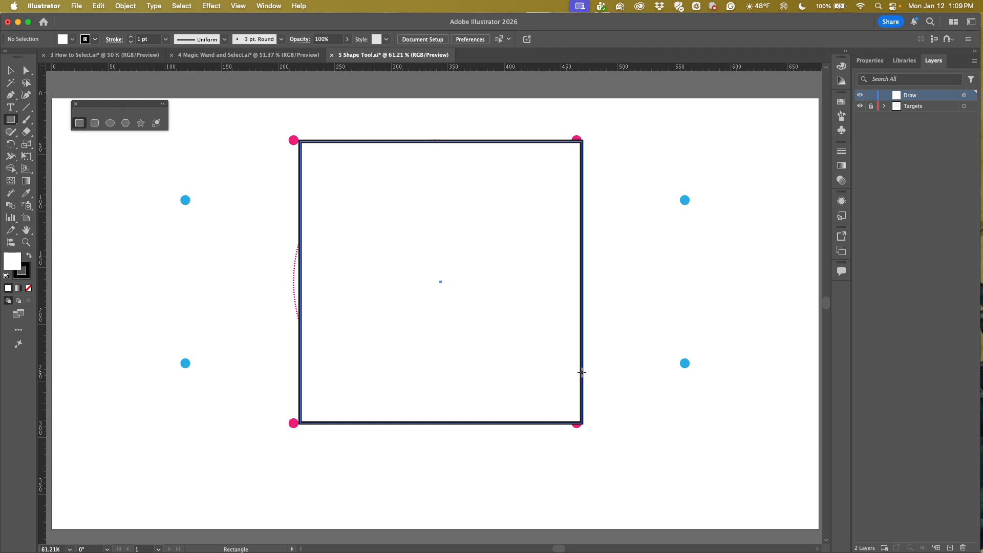
{"action": "mouse_move", "coordinate": [582, 372]}
{"action": "left_mouse_down"}
{"action": "mouse_move", "coordinate": [597, 388]}
{"action": "mouse_move", "coordinate": [567, 374]}
{"action": "mouse_move", "coordinate": [582, 377]}
{"action": "mouse_move", "coordinate": [545, 344]}
{"action": "mouse_move", "coordinate": [578, 382]}
{"action": "left_mouse_up"}
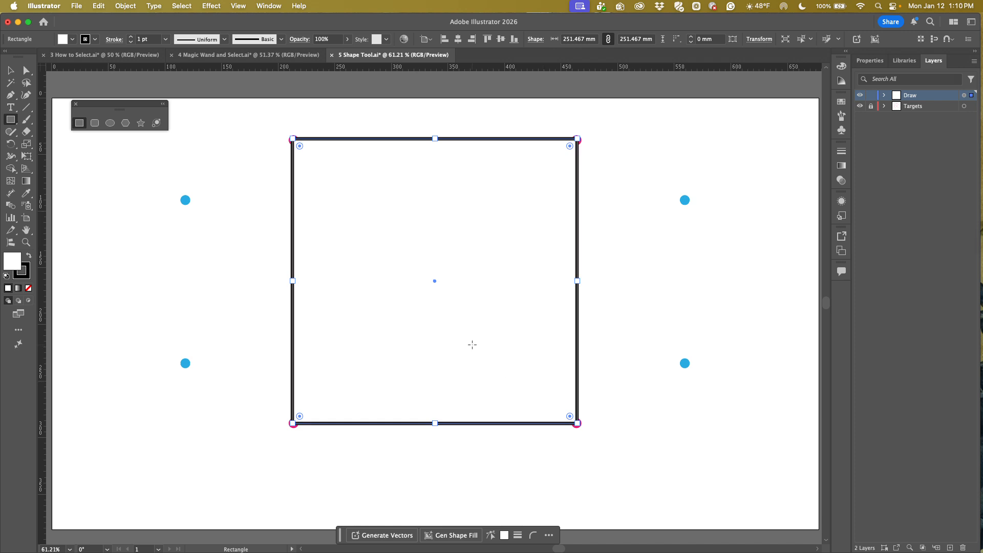
{"action": "key", "text": "Delete"}
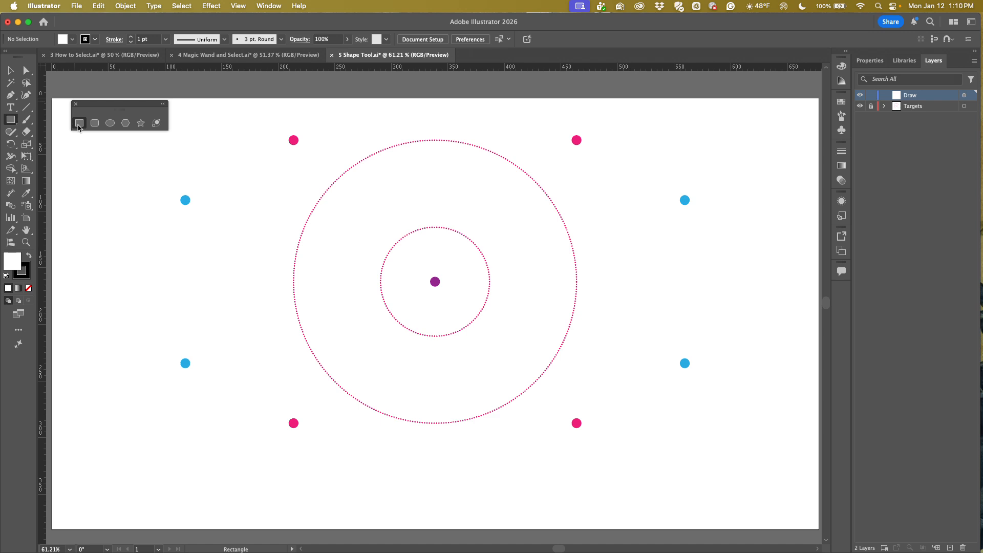
Draw a rounded rectangle about 442 by 146 mm between the blue dots and round its corners to about 73 mm.
{"action": "left_click", "coordinate": [94, 124]}
{"action": "left_click_drag", "start_coordinate": [185, 200], "coordinate": [686, 364]}
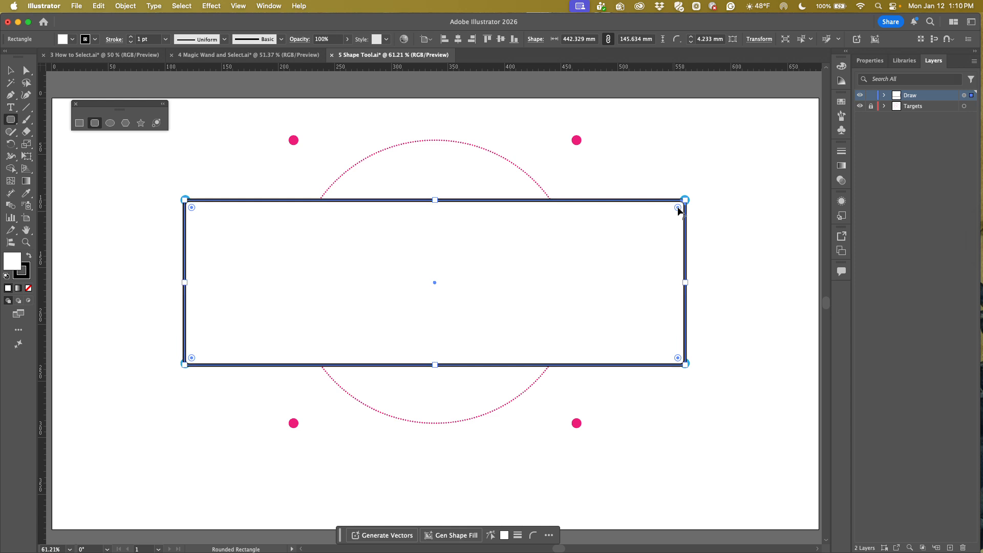
{"action": "left_click_drag", "start_coordinate": [678, 207], "coordinate": [521, 288]}
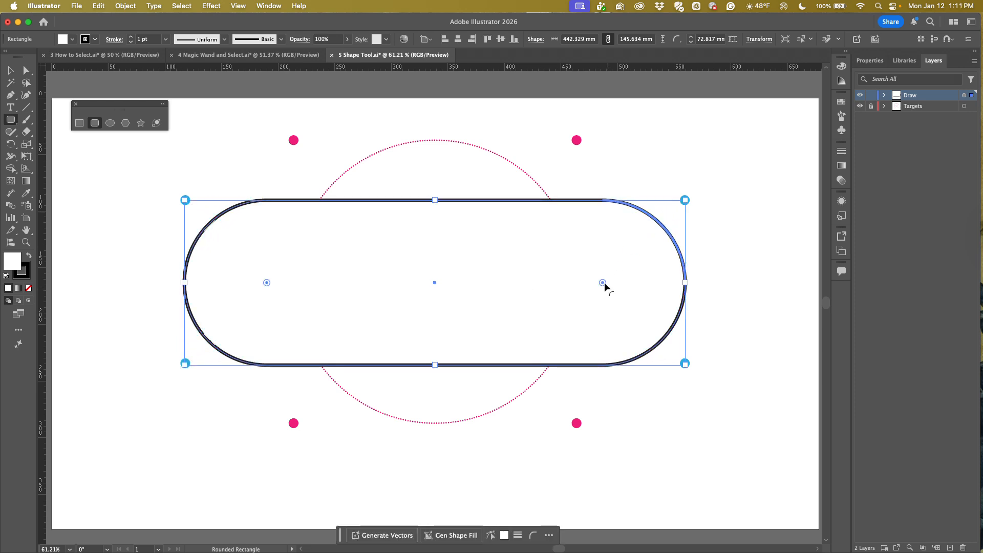
Reduce the rounded rectangle's corner radius to about 8 mm and delete the shape.
{"action": "left_click_drag", "start_coordinate": [603, 281], "coordinate": [680, 216]}
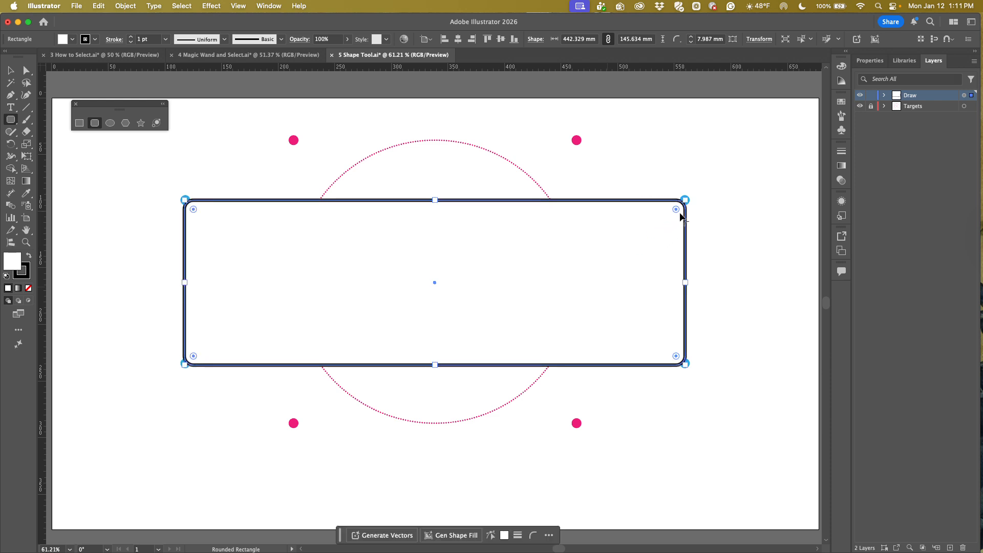
{"action": "key", "text": "Delete"}
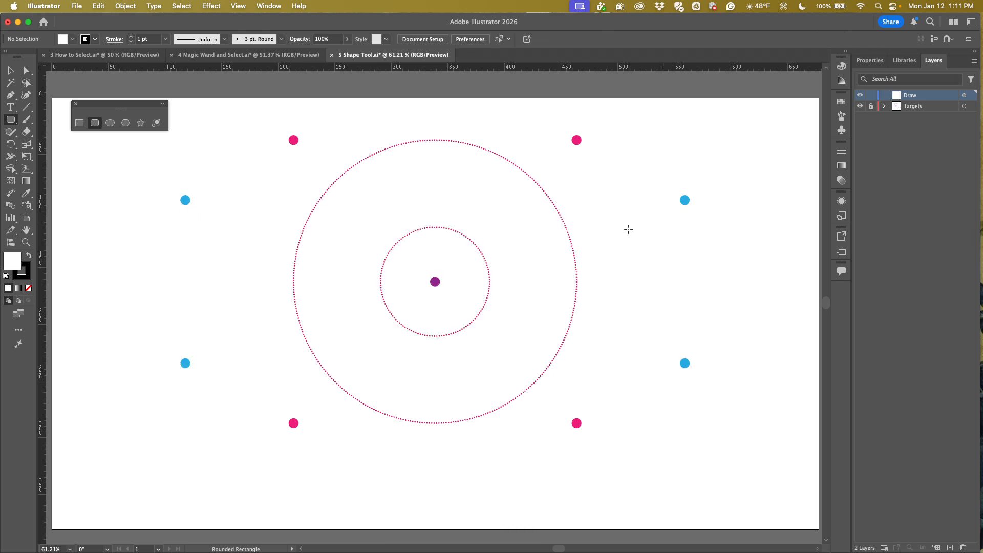
Draw a circle about 252 mm wide over the outer dotted circle and cut out its upper-right quarter as a pie shape.
{"action": "left_click", "coordinate": [109, 123]}
{"action": "left_click_drag", "start_coordinate": [294, 140], "coordinate": [578, 349]}
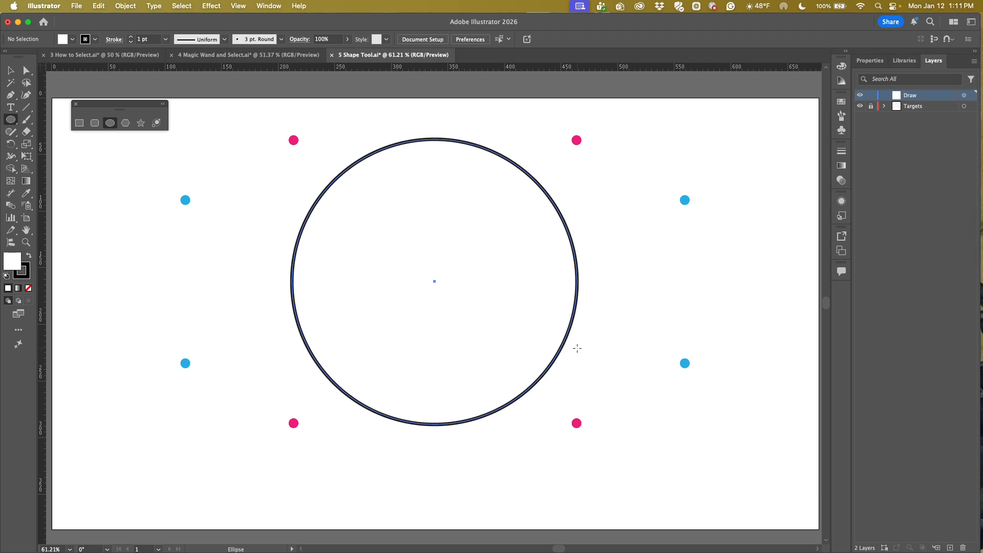
{"action": "mouse_move", "coordinate": [577, 348]}
{"action": "left_mouse_down"}
{"action": "mouse_move", "coordinate": [604, 344]}
{"action": "mouse_move", "coordinate": [509, 388]}
{"action": "mouse_move", "coordinate": [559, 344]}
{"action": "mouse_move", "coordinate": [518, 330]}
{"action": "mouse_move", "coordinate": [582, 344]}
{"action": "mouse_move", "coordinate": [581, 353]}
{"action": "left_mouse_up"}
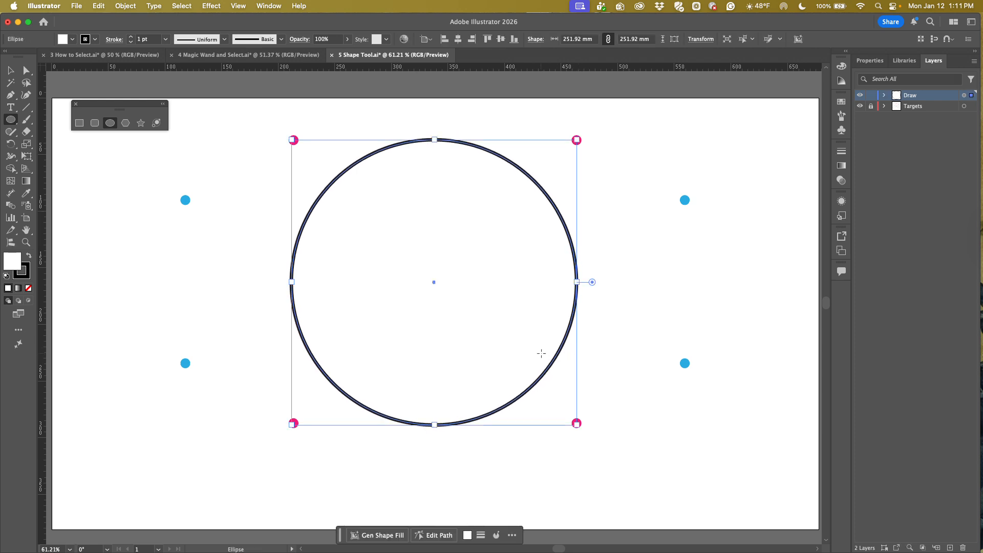
{"action": "mouse_move", "coordinate": [592, 283]}
{"action": "left_mouse_down"}
{"action": "mouse_move", "coordinate": [589, 241]}
{"action": "mouse_move", "coordinate": [593, 282]}
{"action": "left_mouse_up"}
{"action": "left_click_drag", "start_coordinate": [594, 283], "coordinate": [432, 136]}
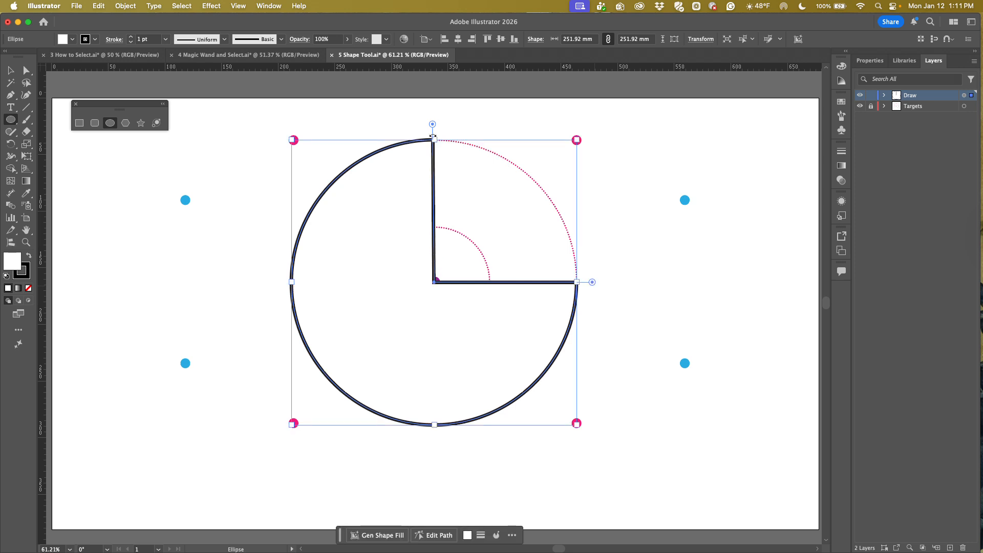
Move the pie shape down and left of the target circles, and shift it partway back toward them.
{"action": "left_click", "coordinate": [10, 70]}
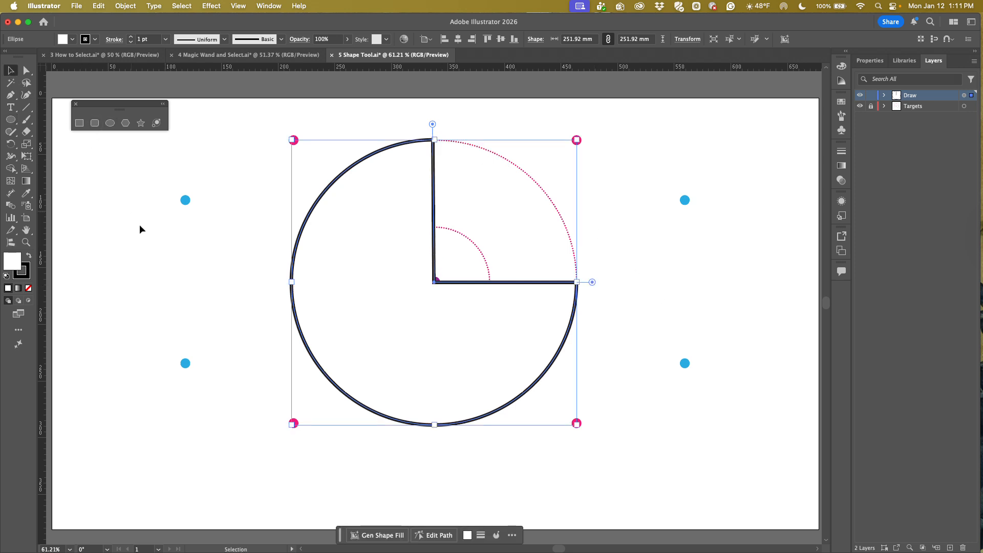
{"action": "left_click_drag", "start_coordinate": [418, 330], "coordinate": [281, 356]}
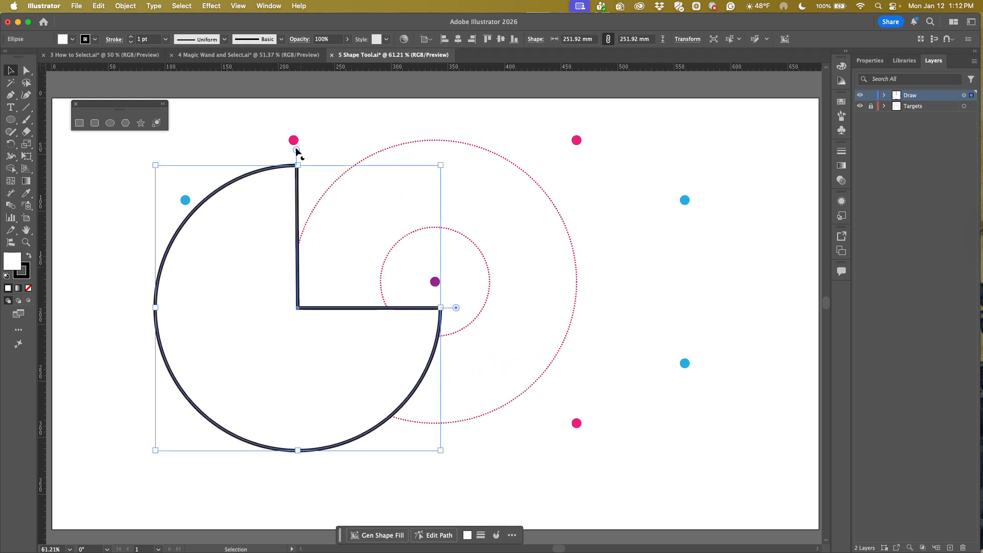
{"action": "left_click", "coordinate": [110, 123]}
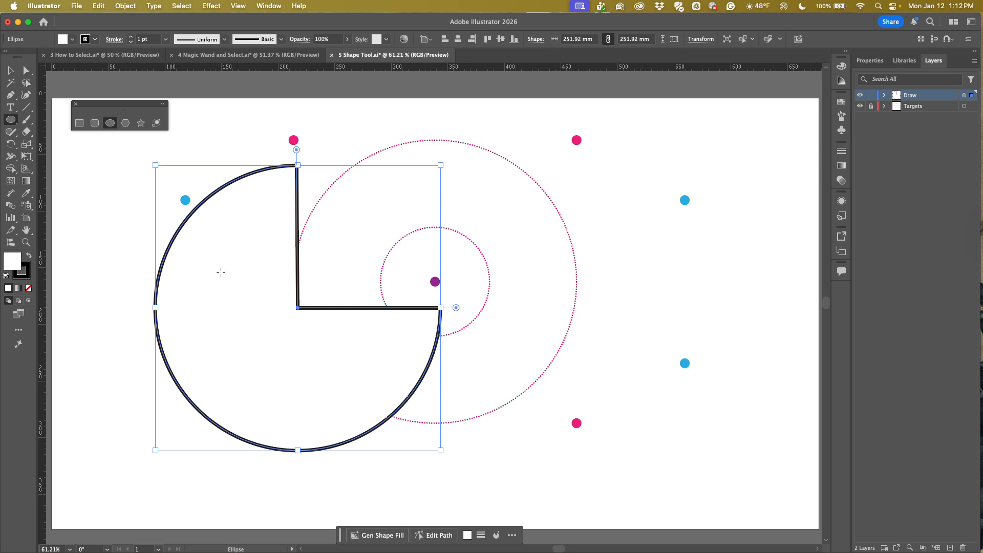
{"action": "left_click", "coordinate": [11, 71]}
{"action": "left_click_drag", "start_coordinate": [299, 218], "coordinate": [390, 212]}
Close the pie into a full circle, centred over the dotted target circles, and delete it.
{"action": "left_click_drag", "start_coordinate": [388, 146], "coordinate": [549, 303]}
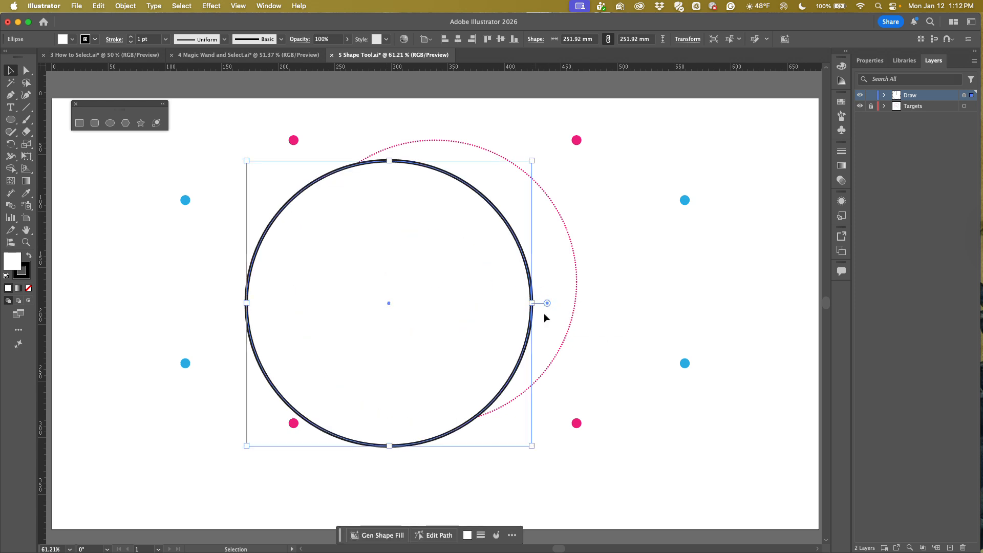
{"action": "left_click_drag", "start_coordinate": [397, 241], "coordinate": [428, 222]}
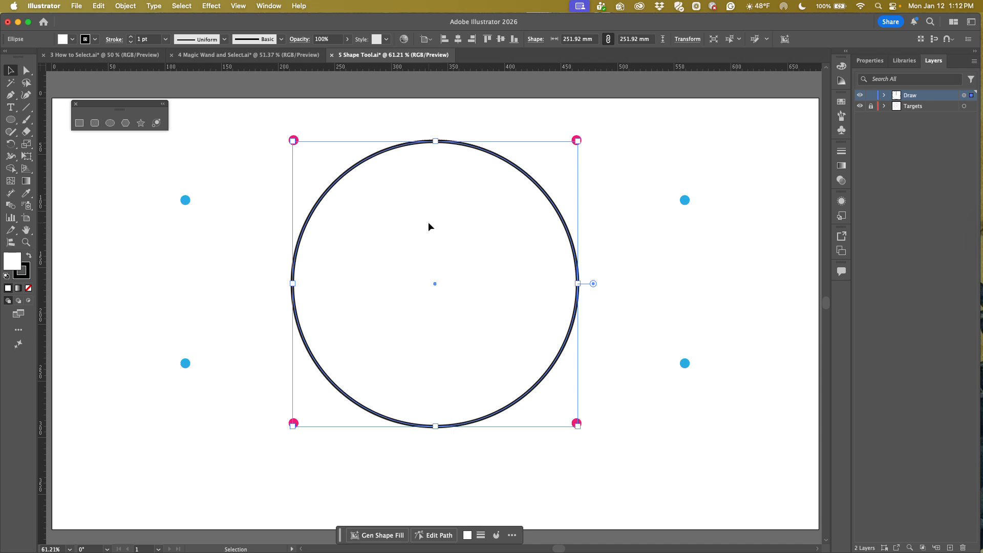
{"action": "key", "text": "Delete"}
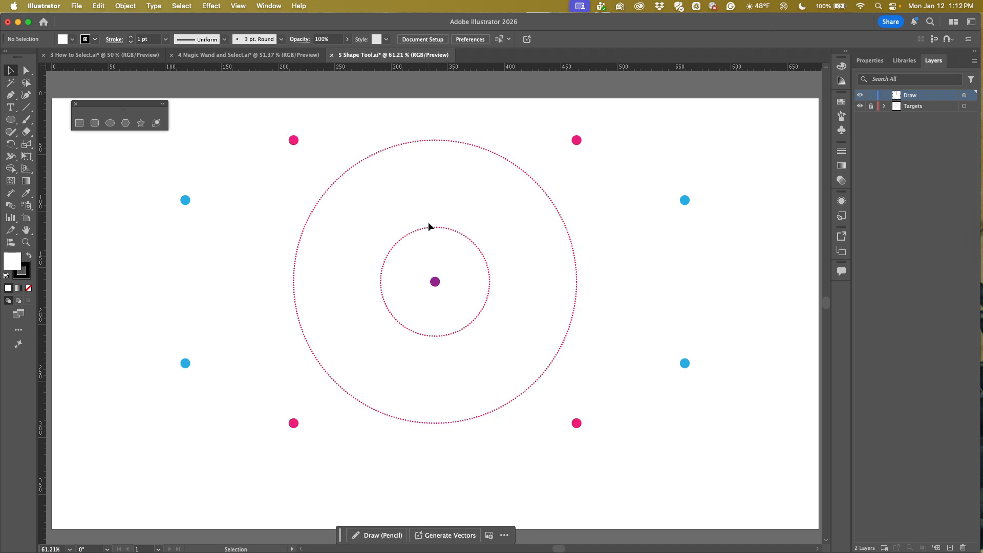
Use the Polygon tool to draw a slightly rotated hexagon roughly covering the outer dotted circle.
{"action": "left_click", "coordinate": [126, 123]}
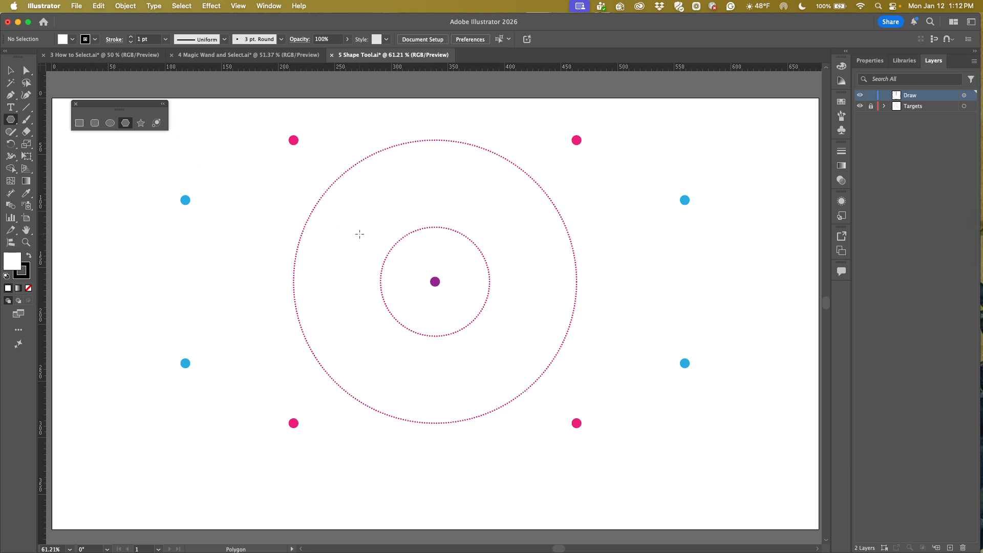
{"action": "left_click_drag", "start_coordinate": [313, 177], "coordinate": [523, 323]}
{"action": "mouse_move", "coordinate": [570, 336]}
{"action": "left_mouse_down"}
{"action": "mouse_move", "coordinate": [521, 375]}
{"action": "mouse_move", "coordinate": [488, 380]}
{"action": "mouse_move", "coordinate": [494, 386]}
{"action": "mouse_move", "coordinate": [408, 355]}
{"action": "mouse_move", "coordinate": [395, 395]}
{"action": "mouse_move", "coordinate": [411, 350]}
{"action": "mouse_move", "coordinate": [421, 356]}
{"action": "mouse_move", "coordinate": [400, 386]}
{"action": "mouse_move", "coordinate": [402, 373]}
{"action": "mouse_move", "coordinate": [464, 368]}
{"action": "mouse_move", "coordinate": [482, 354]}
{"action": "mouse_move", "coordinate": [527, 386]}
{"action": "mouse_move", "coordinate": [529, 428]}
{"action": "mouse_move", "coordinate": [485, 359]}
{"action": "mouse_move", "coordinate": [507, 389]}
{"action": "mouse_move", "coordinate": [459, 406]}
{"action": "mouse_move", "coordinate": [522, 417]}
{"action": "mouse_move", "coordinate": [500, 375]}
{"action": "mouse_move", "coordinate": [523, 411]}
{"action": "left_mouse_up"}
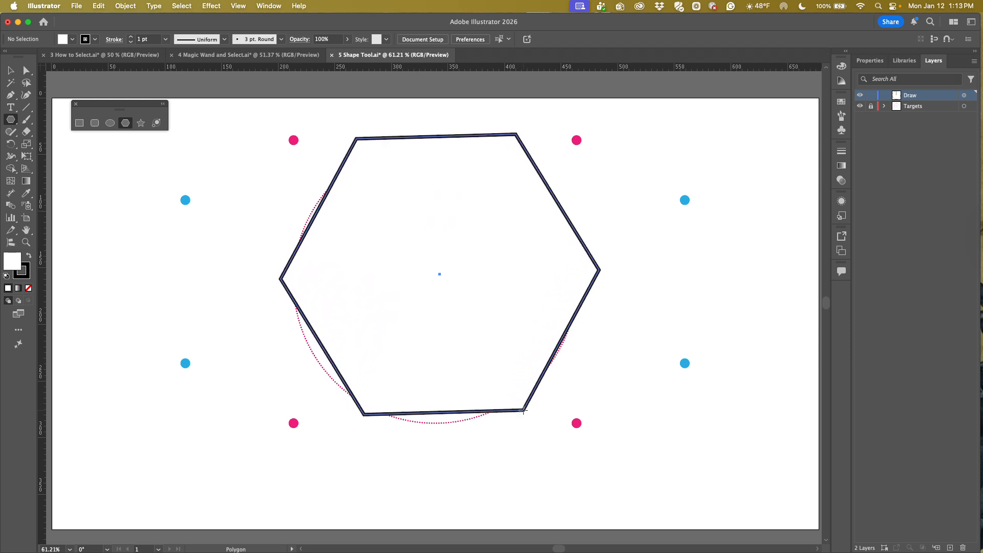
Increase and reduce the side count of the polygon being drawn, and finish it with eight sides.
{"action": "key", "text": "Up"}
{"action": "key", "text": "Up"}
{"action": "key", "text": "Up"}
{"action": "key", "text": "Up"}
{"action": "key", "text": "Up"}
{"action": "left_click_drag", "start_coordinate": [524, 411], "coordinate": [523, 410]}
{"action": "key", "text": "Down"}
{"action": "key", "text": "Down"}
{"action": "key", "text": "Down"}
{"action": "key", "text": "Down"}
{"action": "key", "text": "Down"}
{"action": "key", "text": "Down"}
{"action": "key", "text": "Down"}
{"action": "key", "text": "Down"}
{"action": "key", "text": "Up"}
{"action": "key", "text": "Up"}
{"action": "key", "text": "Up"}
{"action": "key", "text": "Up"}
{"action": "key", "text": "Up"}
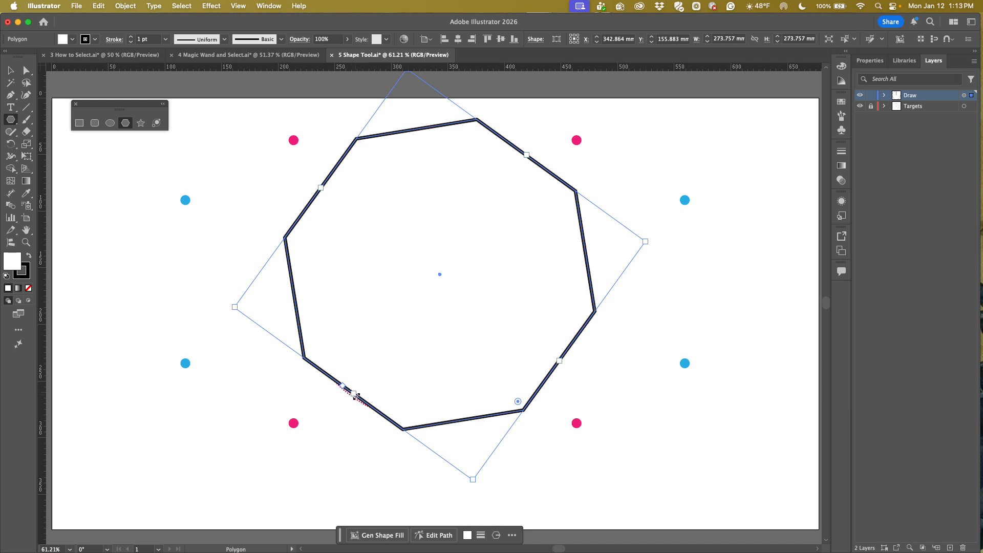
Resize the octagon from its lower-left side to about 270 by 260 mm.
{"action": "mouse_move", "coordinate": [354, 394]}
{"action": "left_mouse_down"}
{"action": "mouse_move", "coordinate": [376, 370]}
{"action": "mouse_move", "coordinate": [364, 378]}
{"action": "left_mouse_up"}
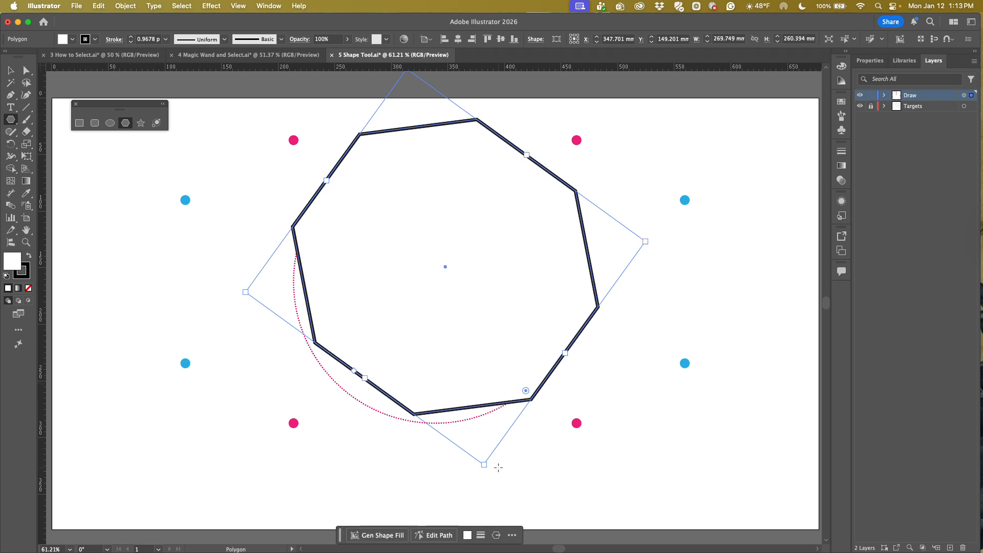
Rotate the octagon until its top and bottom edges are nearly horizontal, and undo the small extra polygon drawn at its centre.
{"action": "left_click_drag", "start_coordinate": [489, 466], "coordinate": [581, 397]}
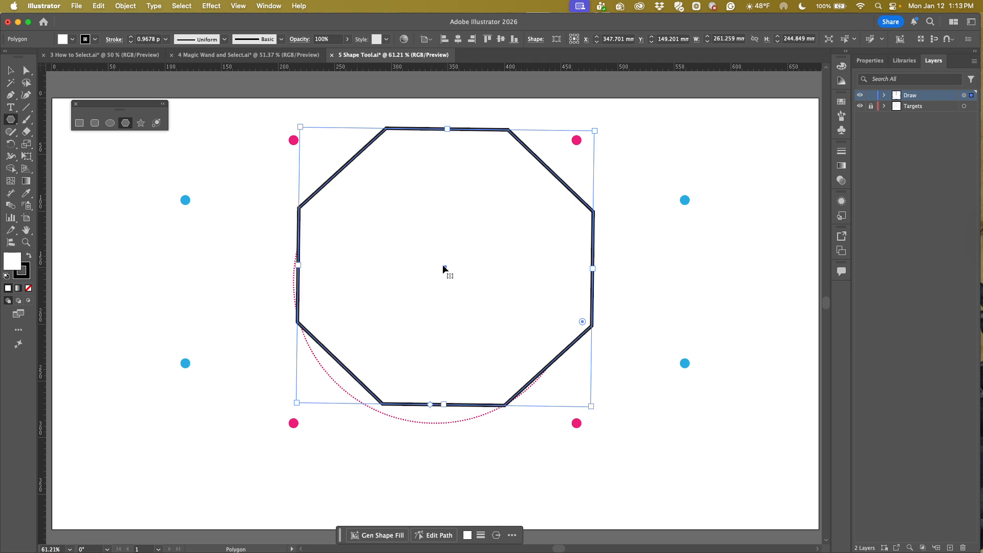
{"action": "left_click_drag", "start_coordinate": [443, 264], "coordinate": [430, 285]}
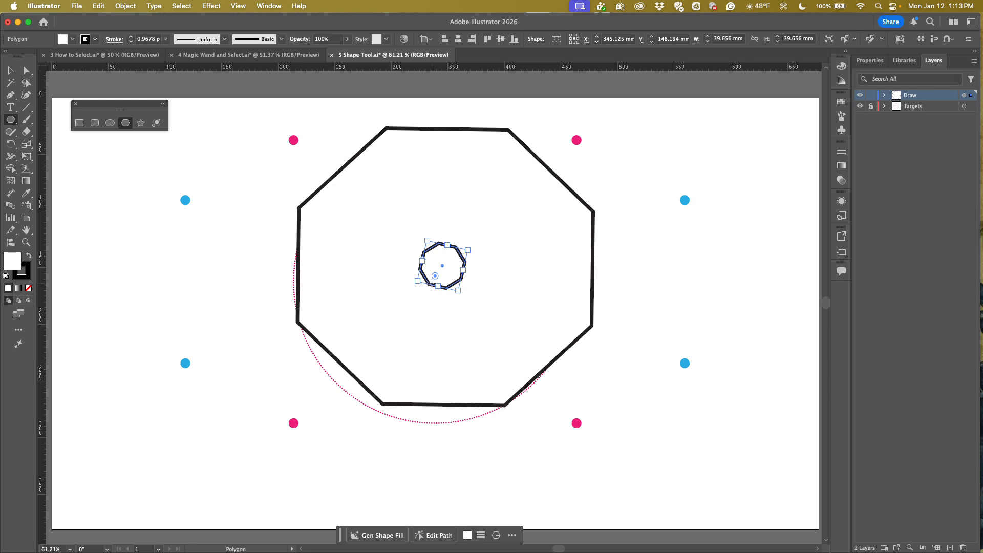
{"action": "key", "text": "super+z"}
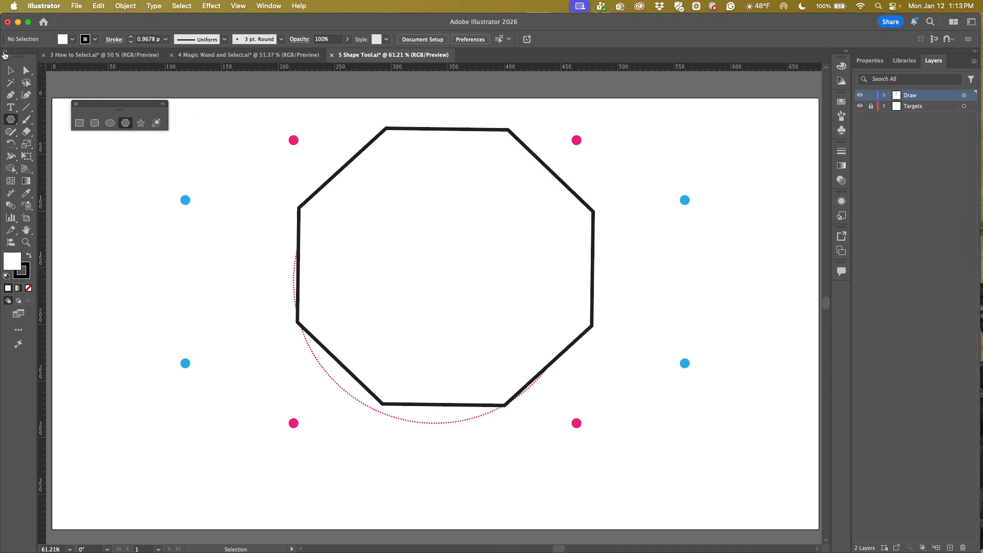
Select the octagon with the Selection tool, narrow it to about 251 mm wide, and delete it.
{"action": "left_click", "coordinate": [10, 70]}
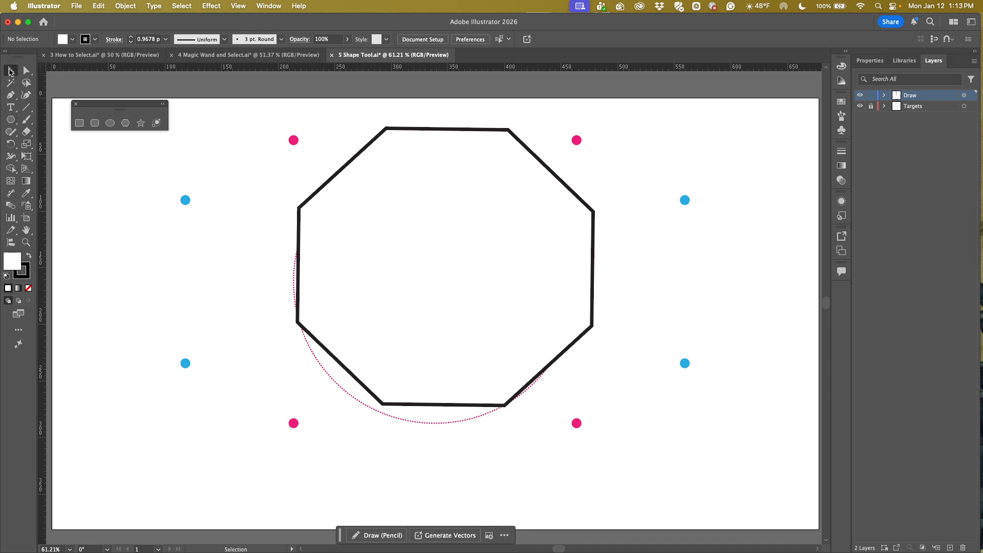
{"action": "left_click", "coordinate": [333, 180]}
{"action": "mouse_move", "coordinate": [593, 268]}
{"action": "left_mouse_down"}
{"action": "mouse_move", "coordinate": [593, 234]}
{"action": "mouse_move", "coordinate": [602, 279]}
{"action": "mouse_move", "coordinate": [571, 279]}
{"action": "mouse_move", "coordinate": [583, 280]}
{"action": "left_mouse_up"}
{"action": "mouse_move", "coordinate": [426, 407]}
{"action": "left_mouse_down"}
{"action": "mouse_move", "coordinate": [412, 406]}
{"action": "mouse_move", "coordinate": [438, 405]}
{"action": "mouse_move", "coordinate": [310, 406]}
{"action": "mouse_move", "coordinate": [536, 407]}
{"action": "mouse_move", "coordinate": [429, 407]}
{"action": "left_mouse_up"}
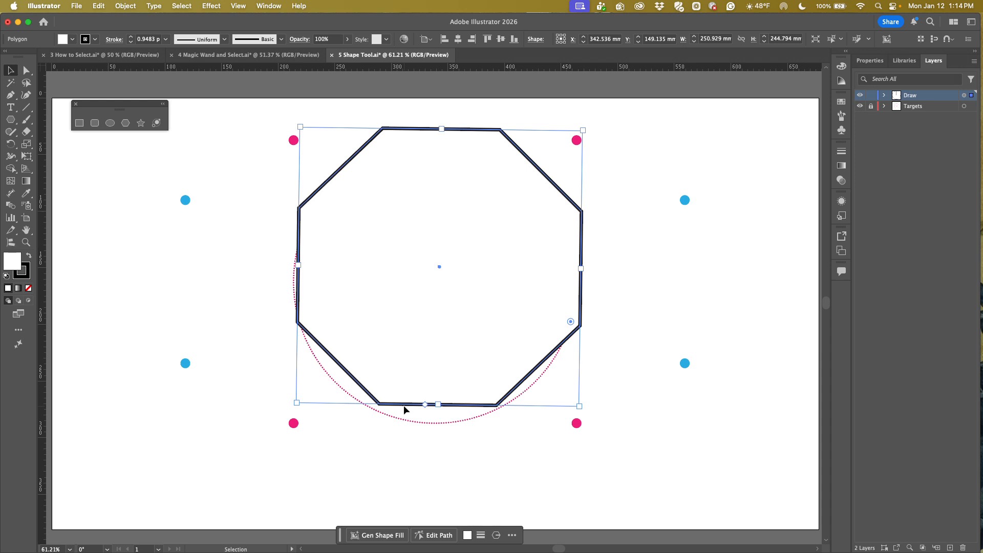
{"action": "key", "text": "Delete"}
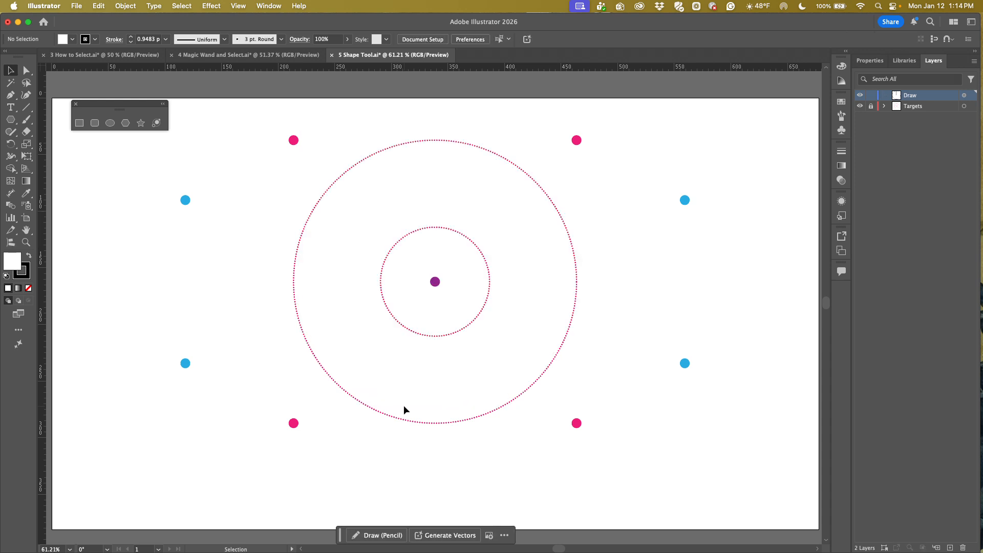
Draw an upright five-pointed star about 231 by 220 mm centred over the dotted circles, and increase its points to seven.
{"action": "left_click", "coordinate": [141, 123]}
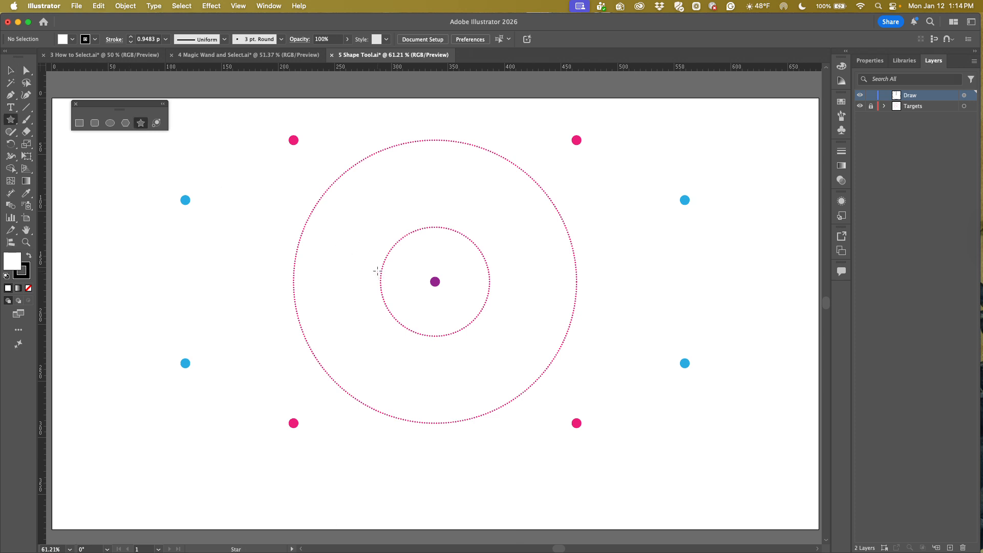
{"action": "mouse_move", "coordinate": [361, 225]}
{"action": "left_mouse_down"}
{"action": "mouse_move", "coordinate": [443, 312]}
{"action": "mouse_move", "coordinate": [443, 328]}
{"action": "mouse_move", "coordinate": [518, 395]}
{"action": "mouse_move", "coordinate": [527, 383]}
{"action": "left_mouse_up"}
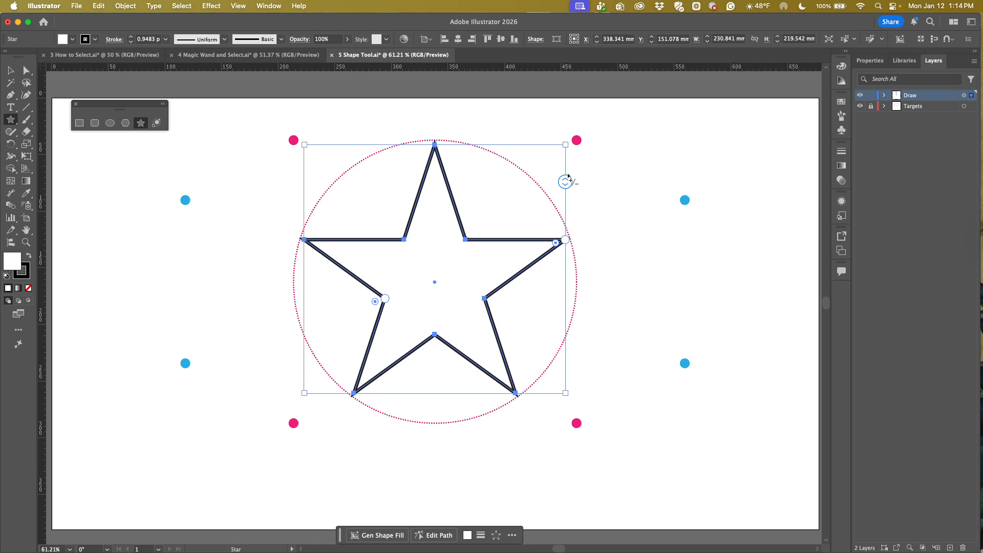
{"action": "mouse_move", "coordinate": [566, 182]}
{"action": "left_mouse_down"}
{"action": "mouse_move", "coordinate": [569, 306]}
{"action": "mouse_move", "coordinate": [565, 184]}
{"action": "left_mouse_up"}
{"action": "left_click_drag", "start_coordinate": [564, 186], "coordinate": [570, 214]}
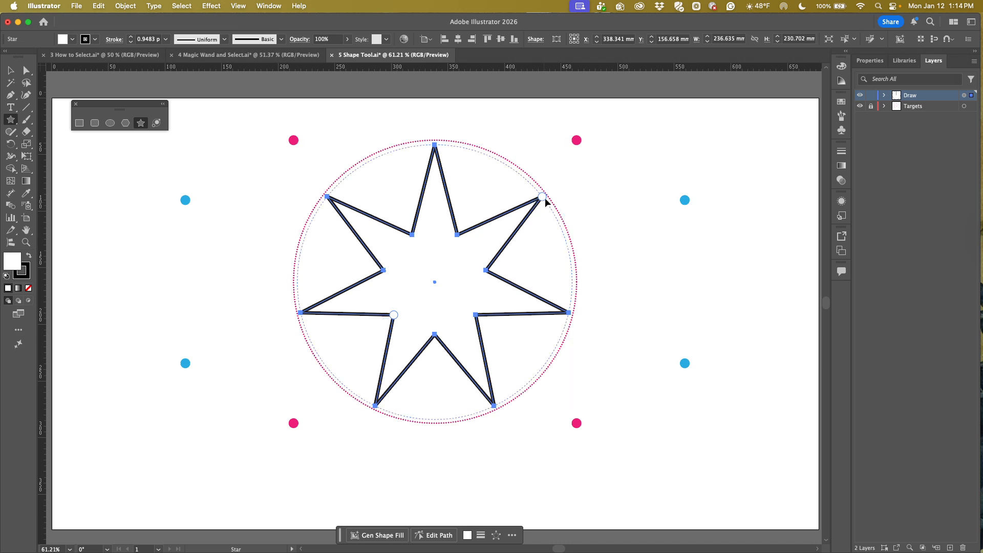
Fit the star's outer points to the large dotted circle, pull its inner points inside the small dotted circle, and delete the star.
{"action": "mouse_move", "coordinate": [543, 195]}
{"action": "left_mouse_down"}
{"action": "mouse_move", "coordinate": [570, 180]}
{"action": "mouse_move", "coordinate": [545, 197]}
{"action": "left_mouse_up"}
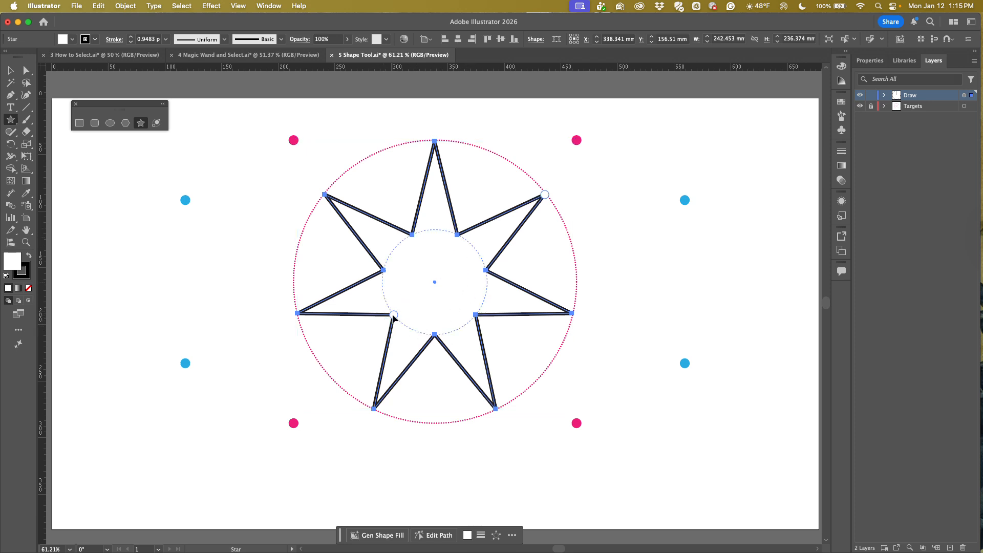
{"action": "mouse_move", "coordinate": [393, 315]}
{"action": "left_mouse_down"}
{"action": "mouse_move", "coordinate": [361, 341]}
{"action": "mouse_move", "coordinate": [394, 316]}
{"action": "mouse_move", "coordinate": [421, 312]}
{"action": "mouse_move", "coordinate": [423, 288]}
{"action": "mouse_move", "coordinate": [390, 318]}
{"action": "left_mouse_up"}
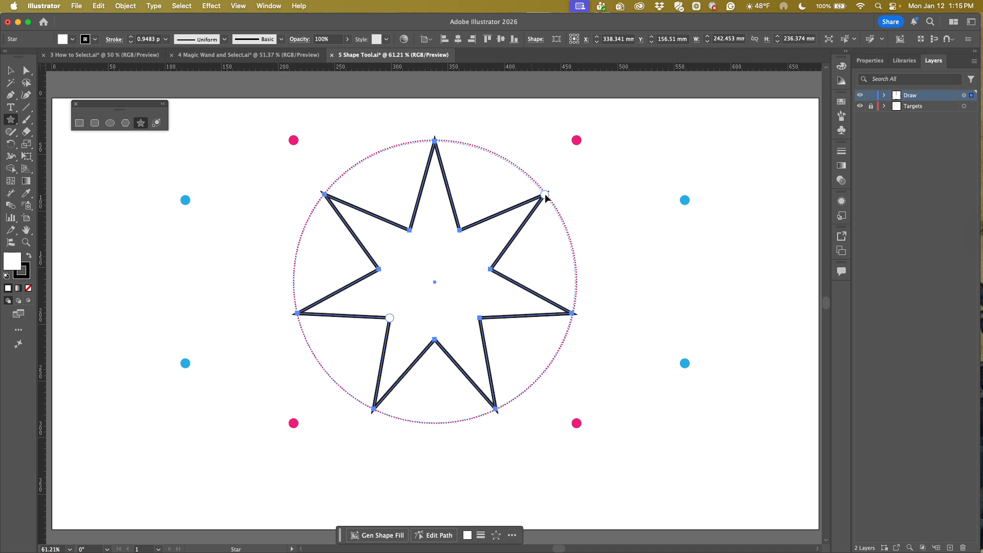
{"action": "mouse_move", "coordinate": [545, 193]}
{"action": "left_mouse_down"}
{"action": "mouse_move", "coordinate": [502, 229]}
{"action": "mouse_move", "coordinate": [549, 202]}
{"action": "left_mouse_up"}
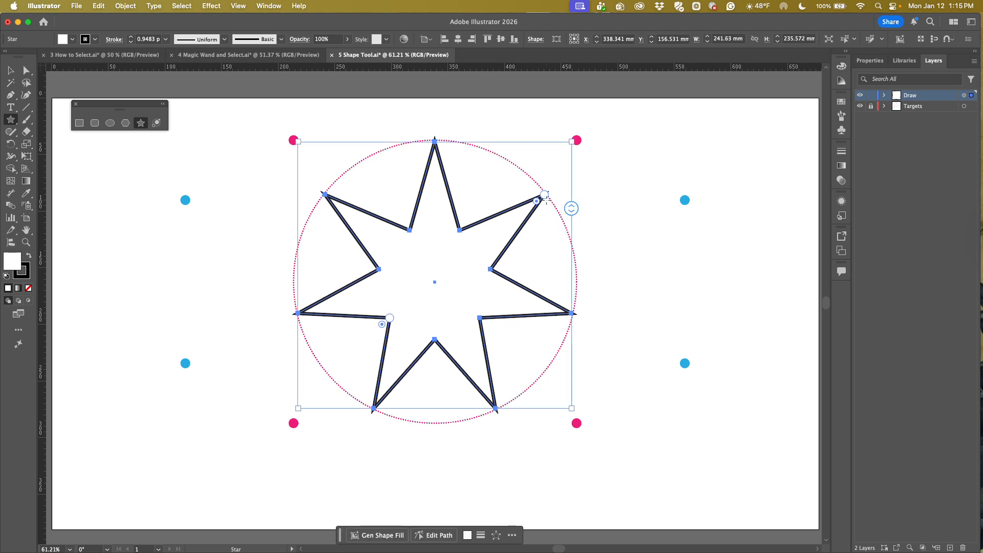
{"action": "mouse_move", "coordinate": [388, 319]}
{"action": "left_mouse_down"}
{"action": "mouse_move", "coordinate": [428, 299]}
{"action": "mouse_move", "coordinate": [383, 320]}
{"action": "mouse_move", "coordinate": [398, 311]}
{"action": "left_mouse_up"}
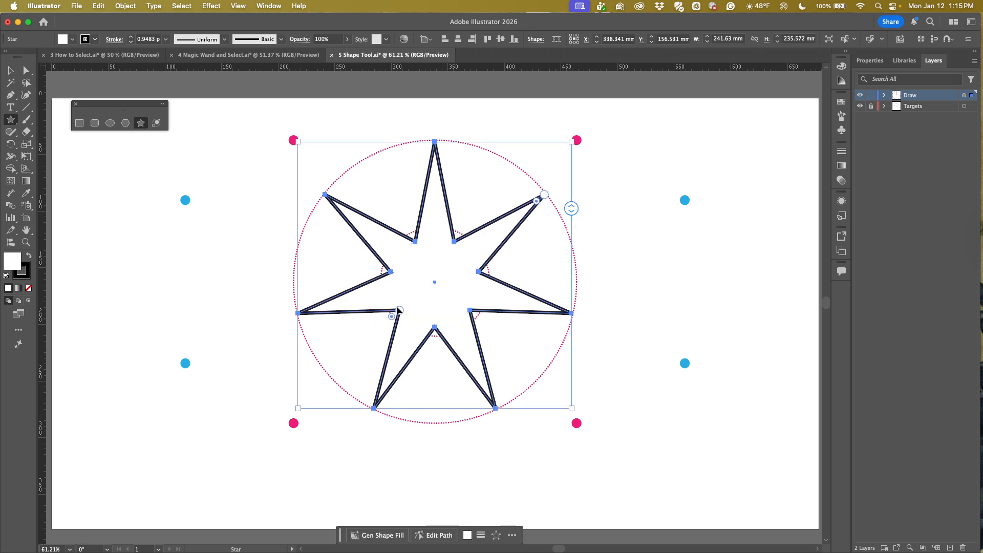
{"action": "key", "text": "Delete"}
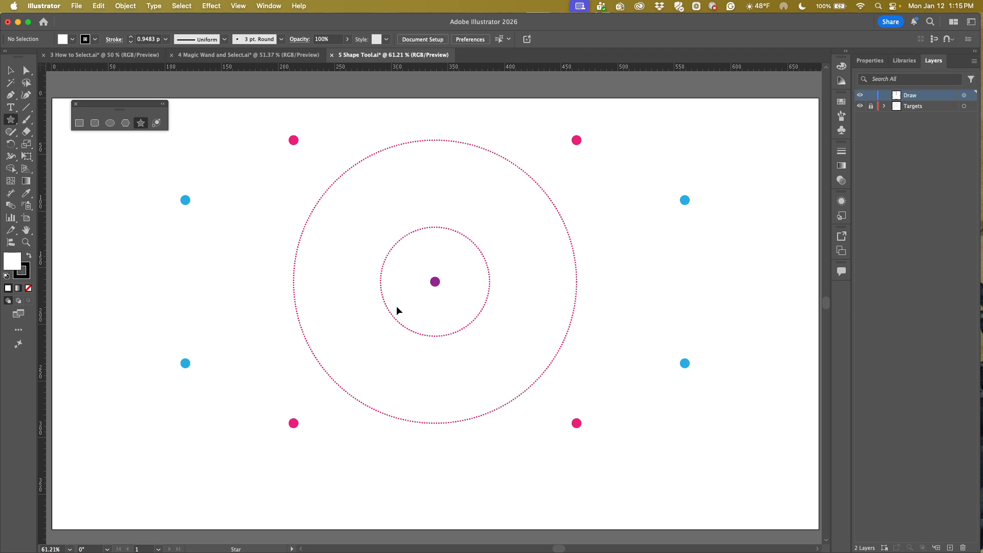
Switch to the Flare tool and close the floating set of shape tools.
{"action": "left_click", "coordinate": [157, 125]}
{"action": "left_click", "coordinate": [76, 104]}
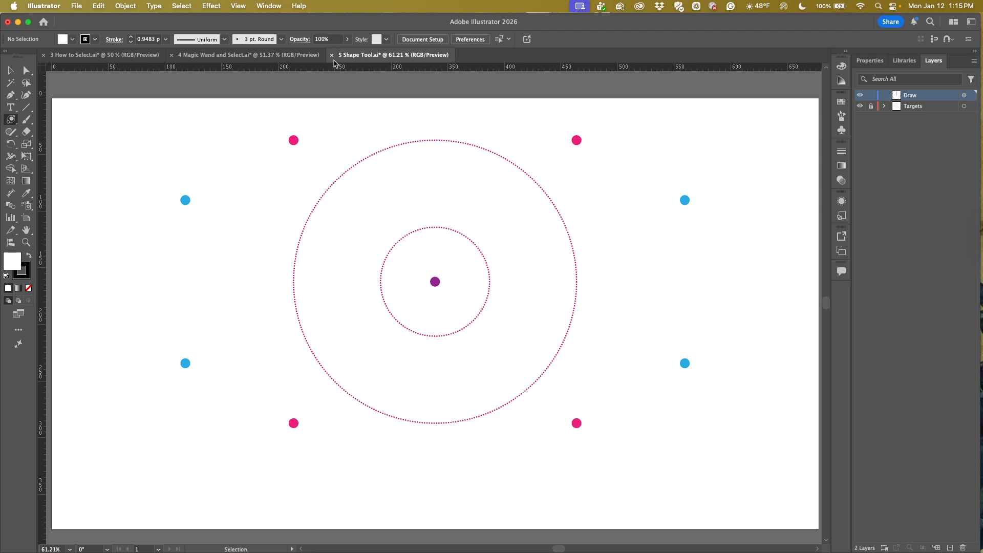